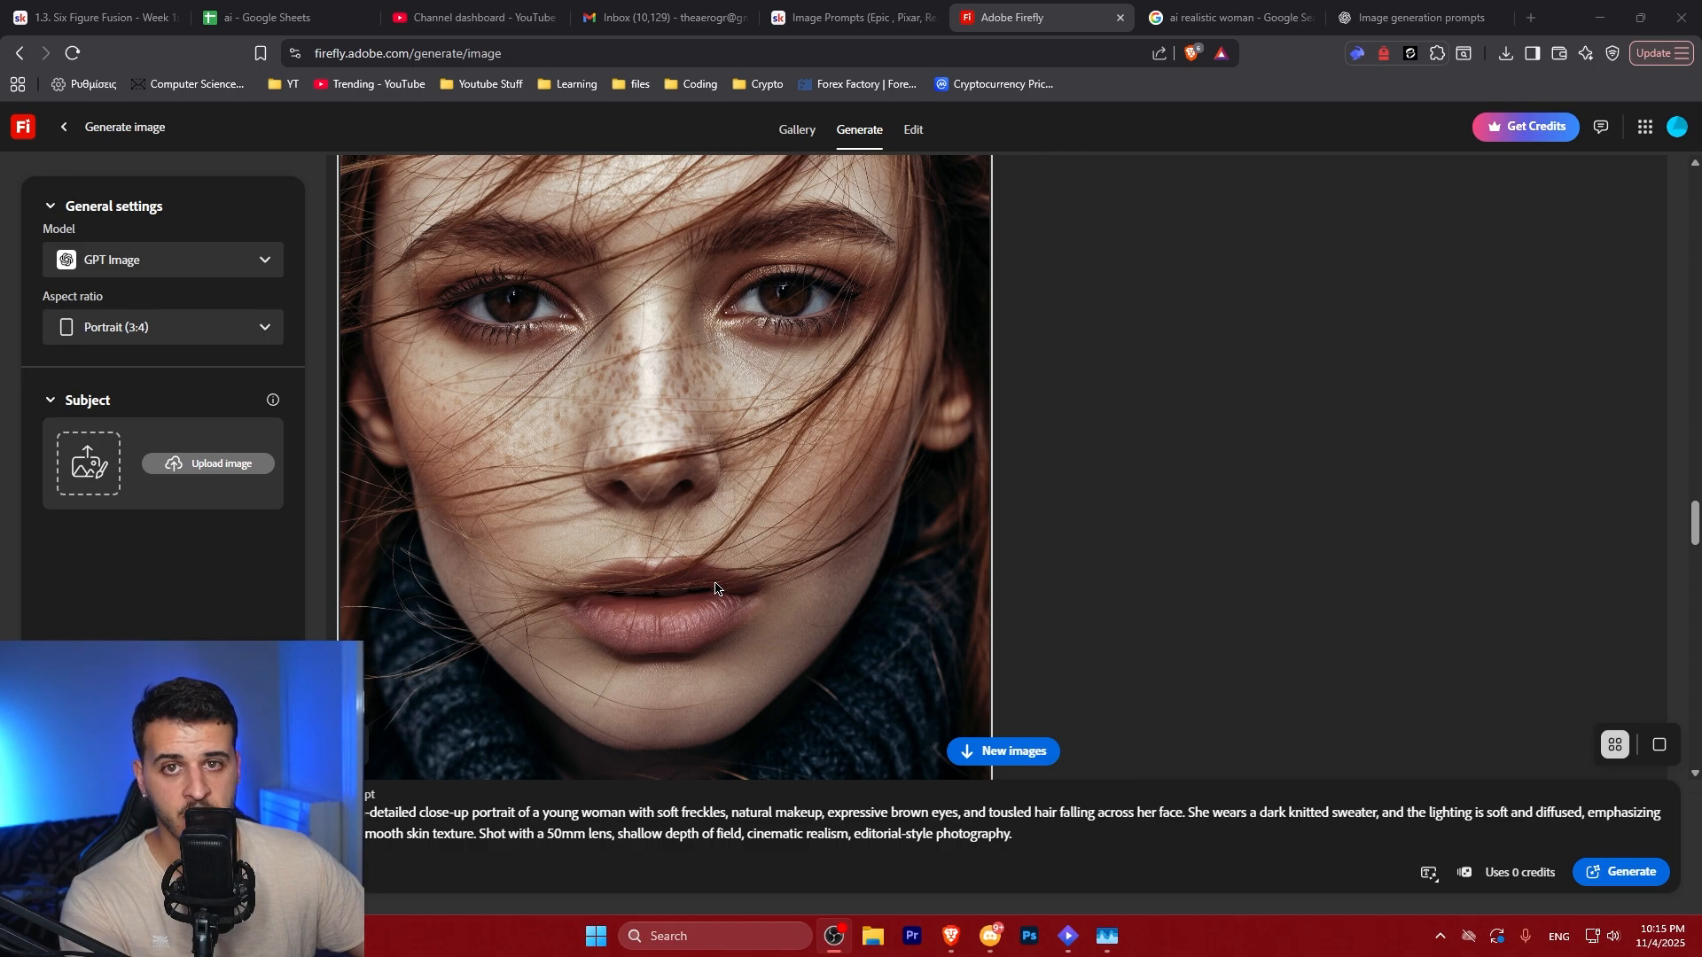
Upload firefly.png from the Portrait-Generation folder in Downloads as a new image for editing
scroll(714, 583, up, 10)
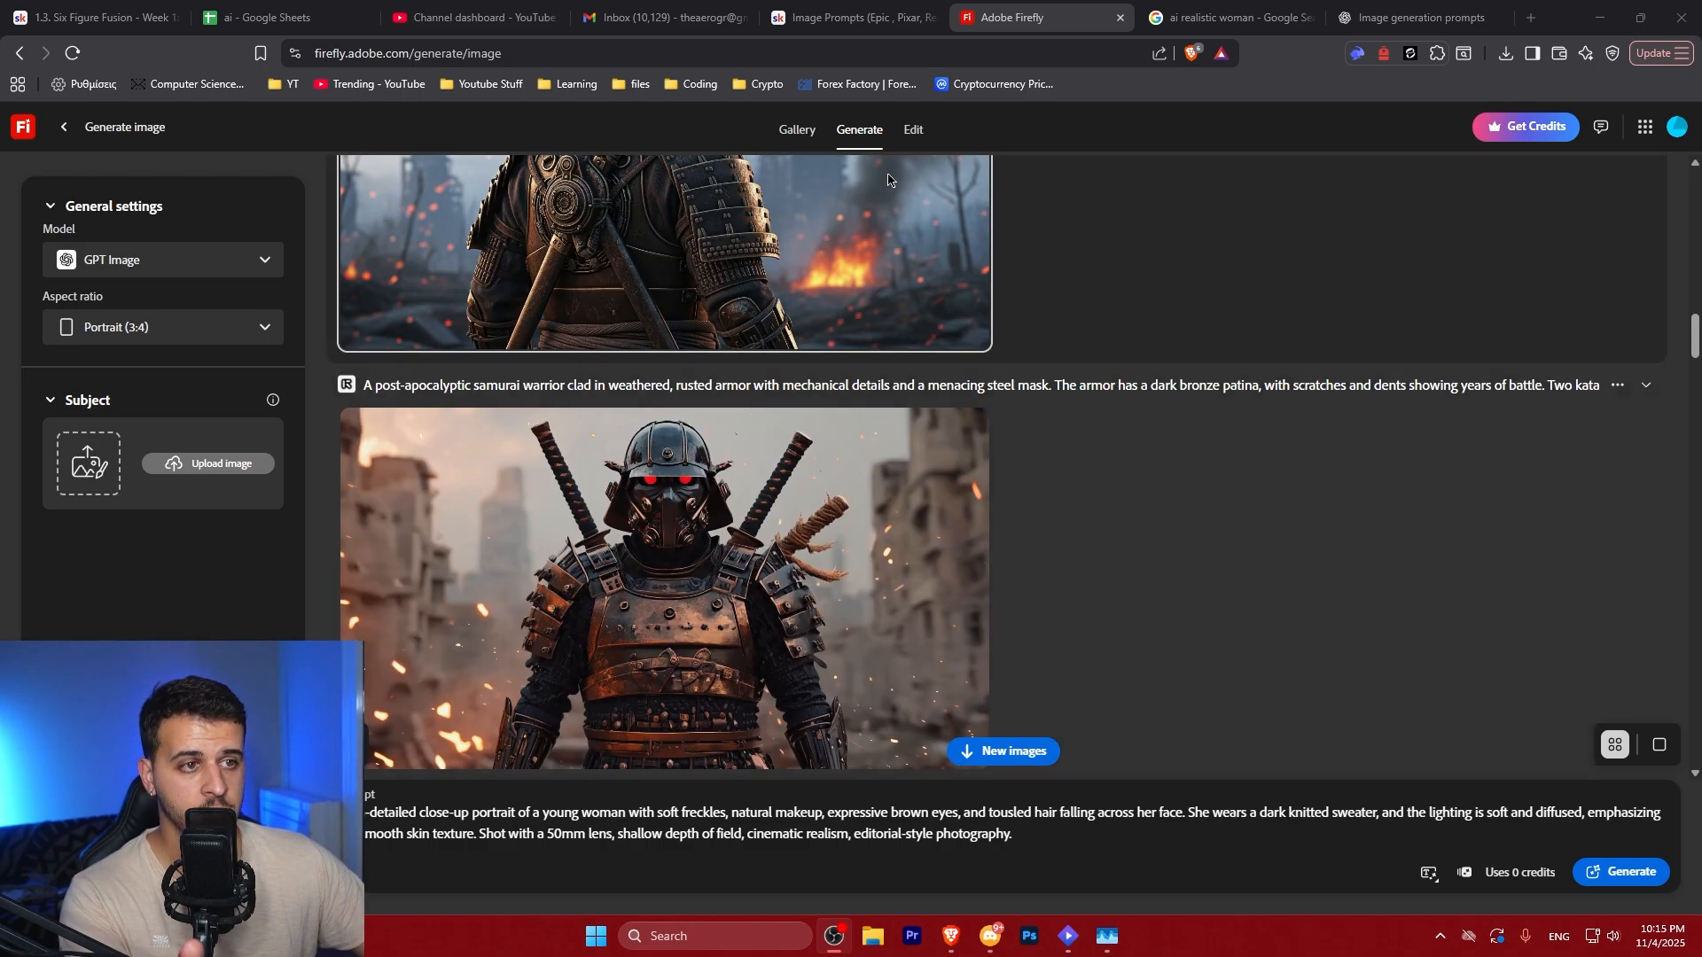
click(920, 130)
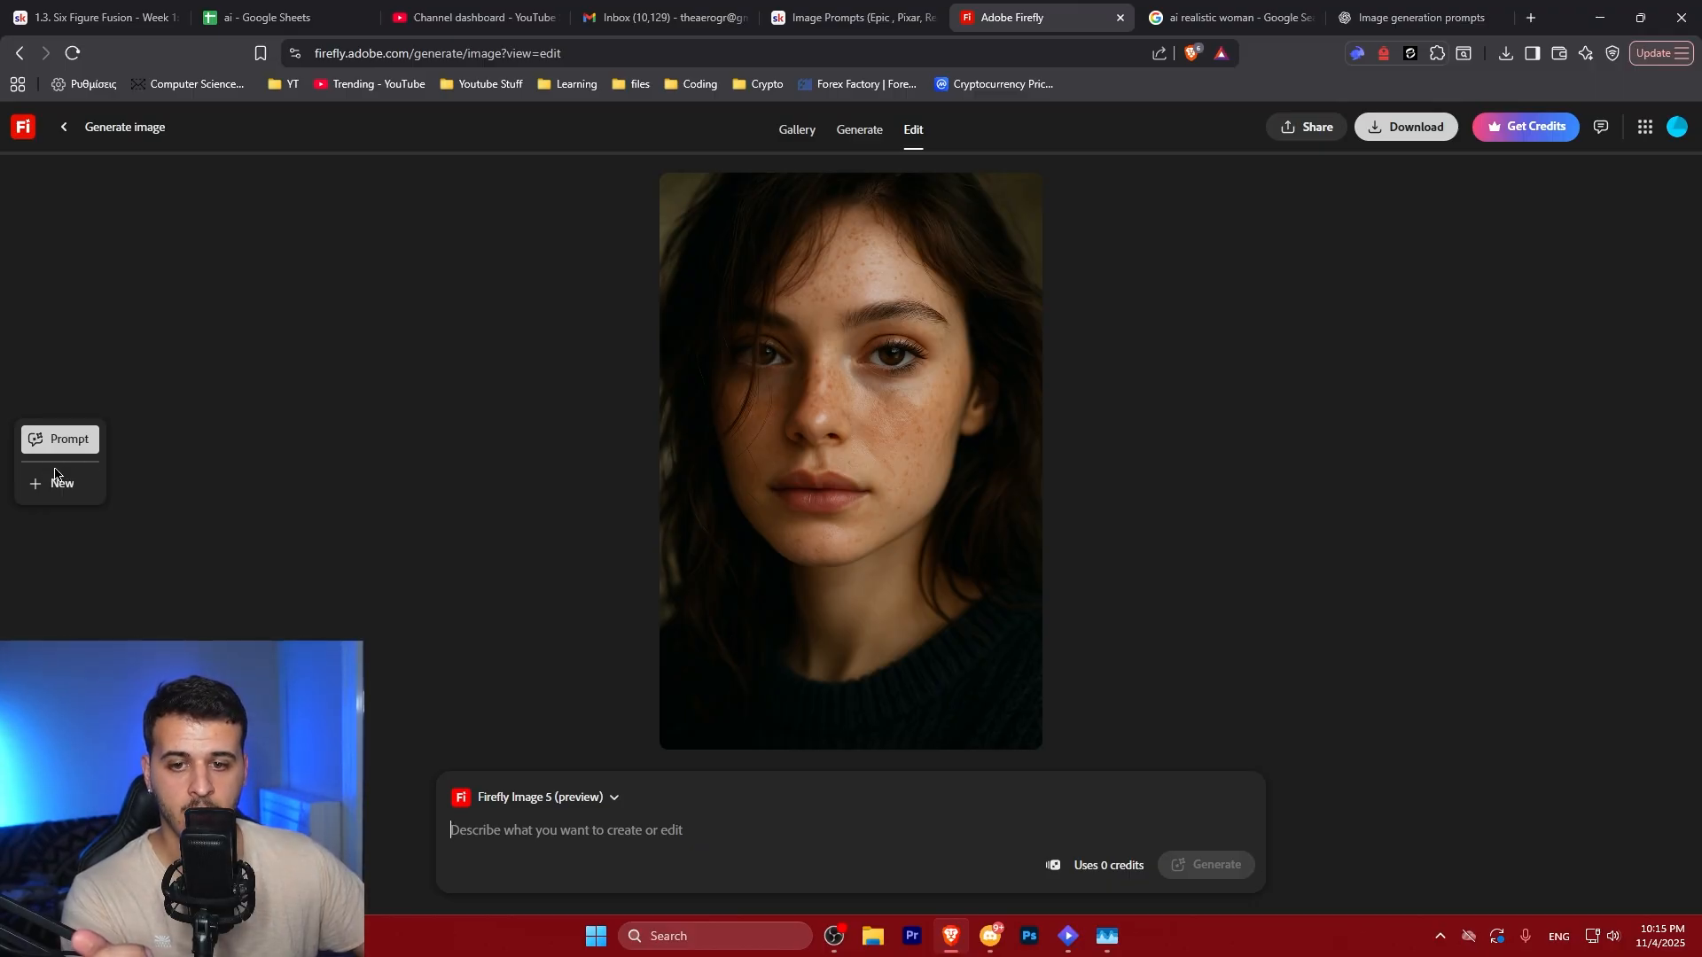
click(56, 483)
click(803, 544)
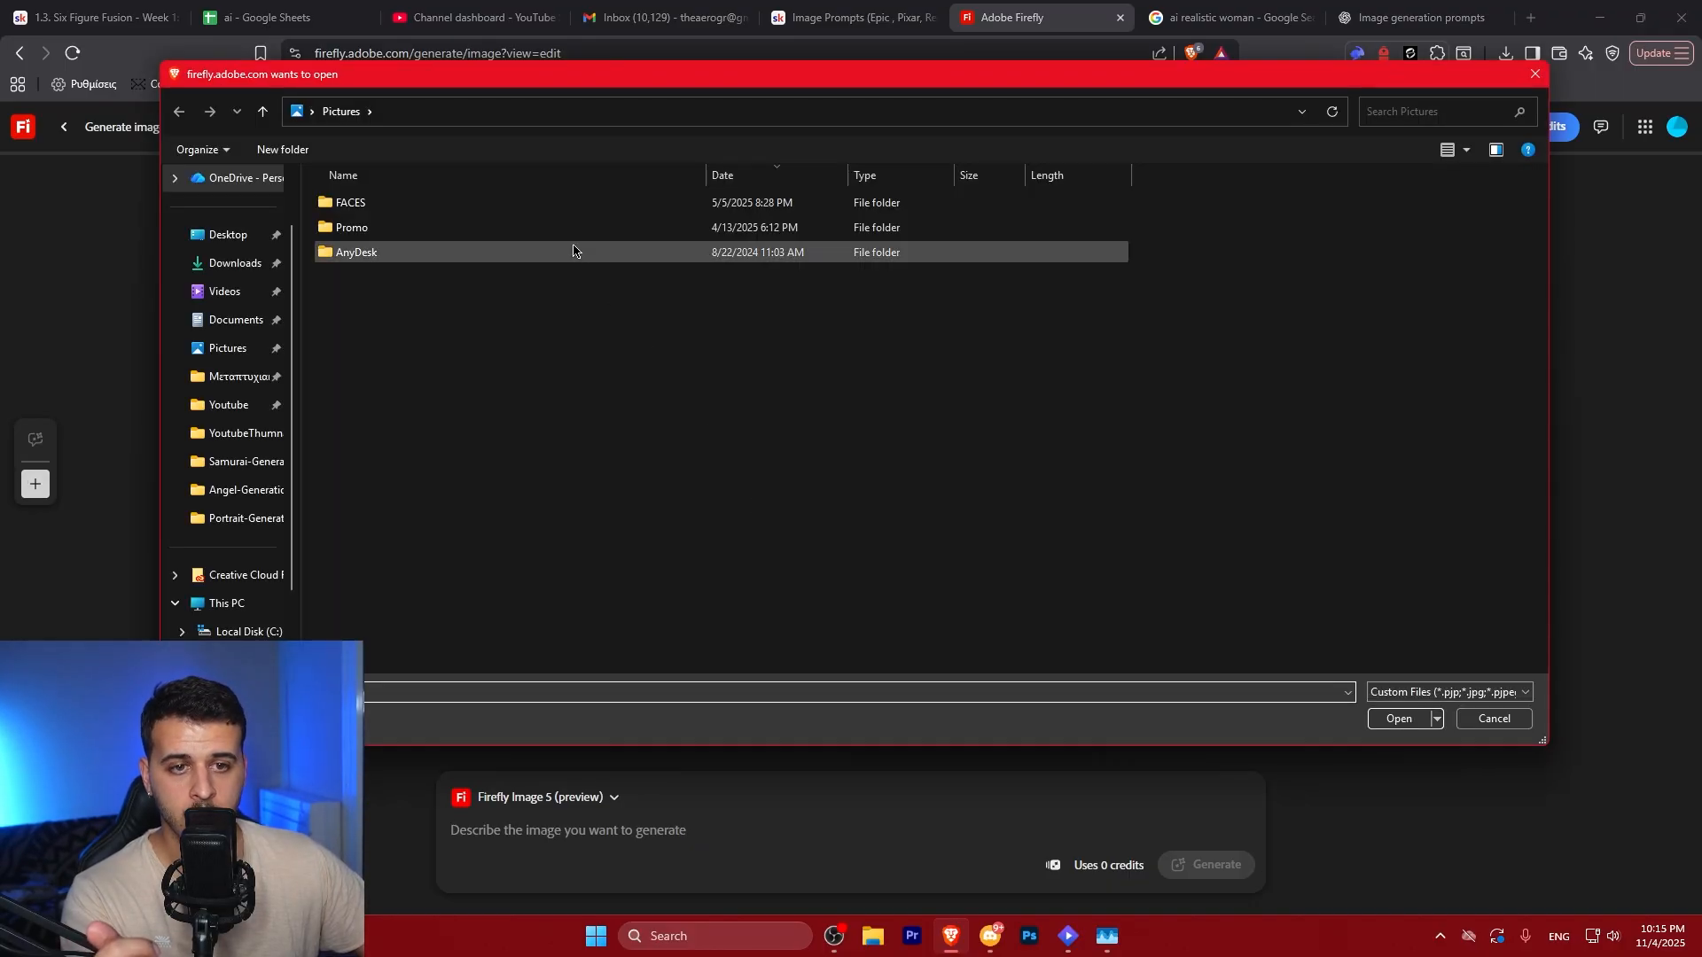
click(226, 263)
double_click(638, 293)
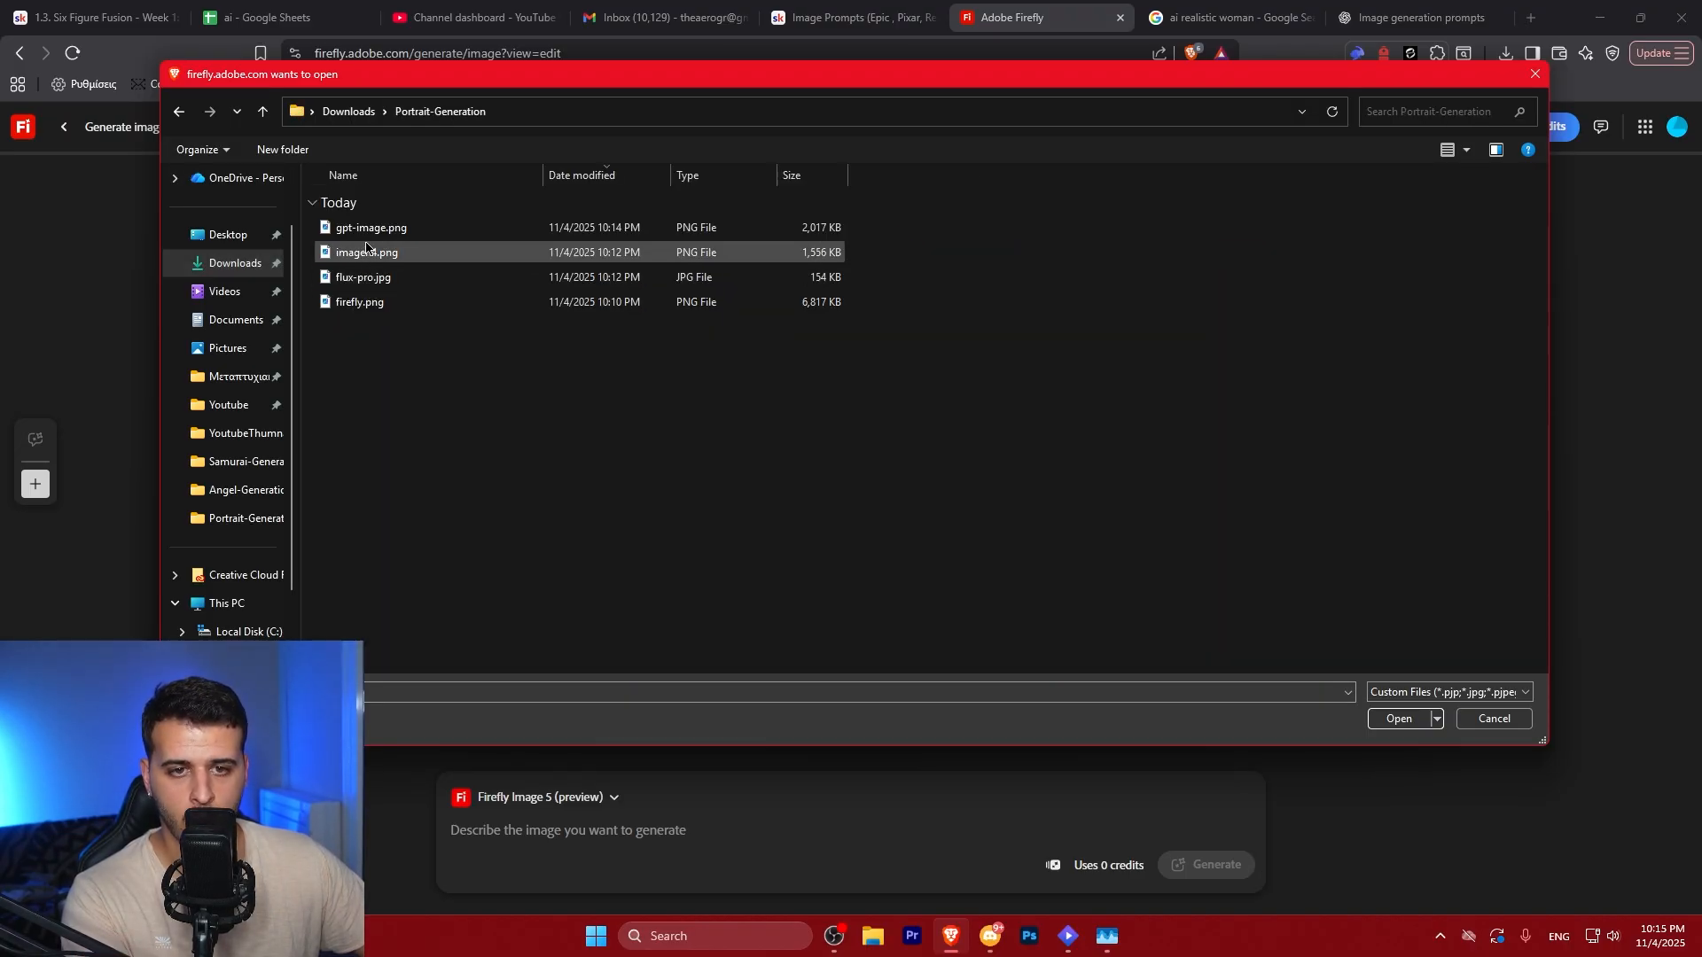
click(369, 303)
click(1396, 720)
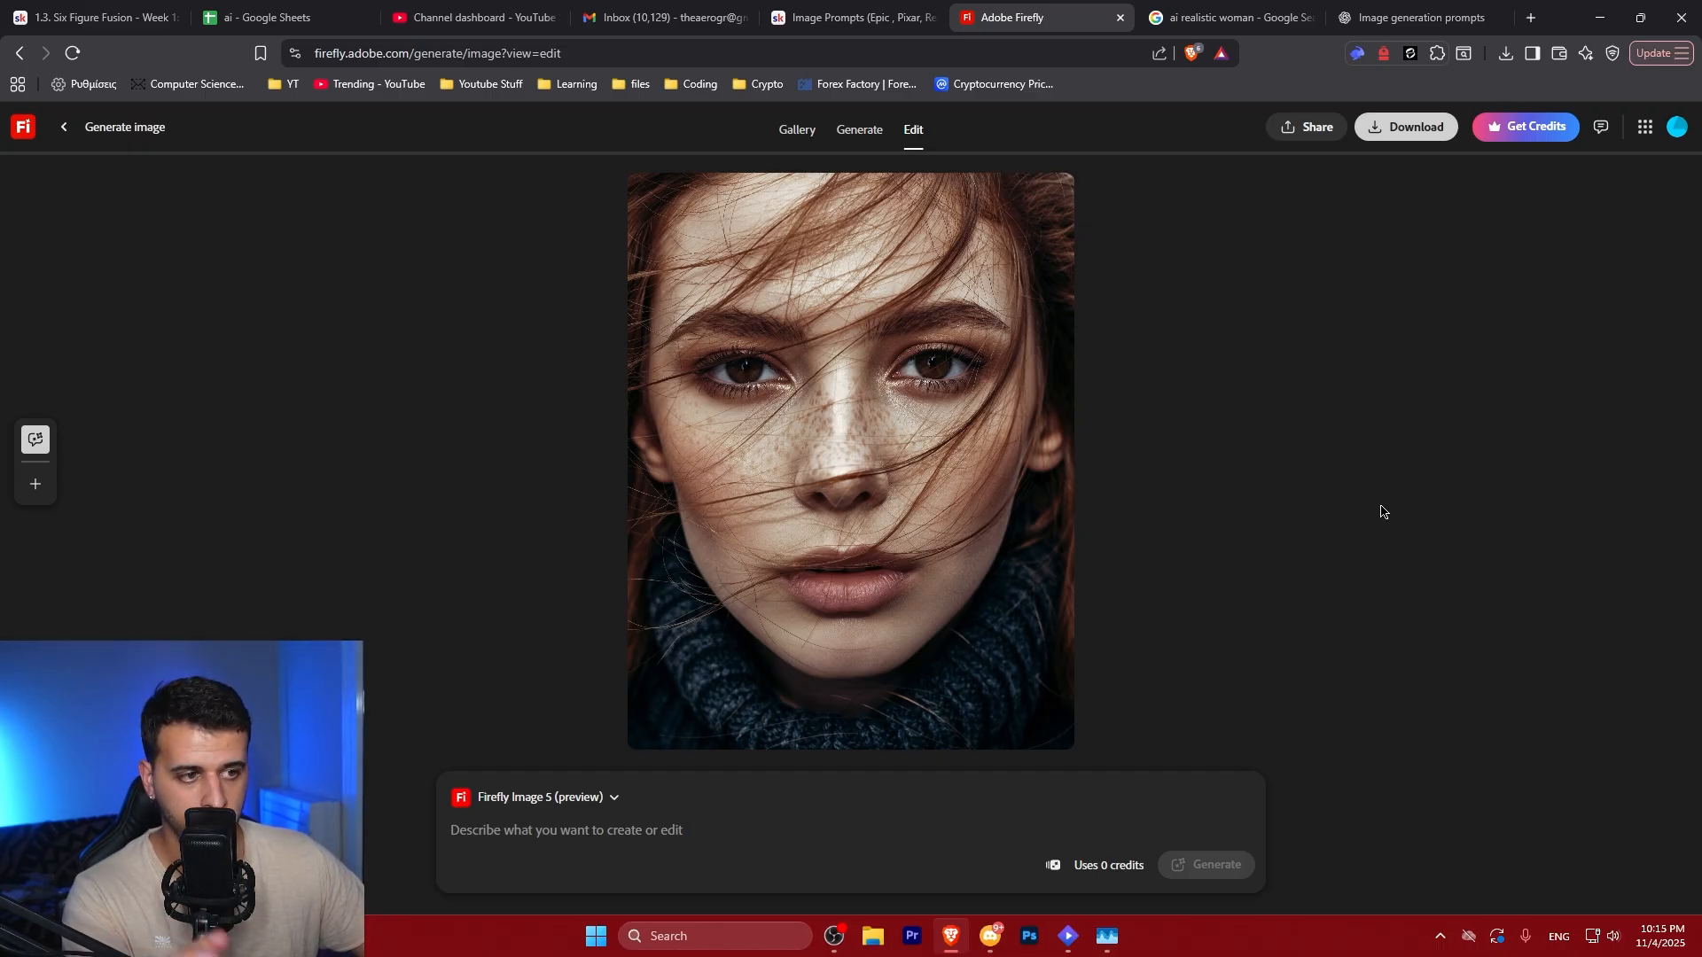
Switch to the Skool classroom and copy the prompt changing the woman's hair and eye color from "Edit Prompts for Epic, Pixar, Realism"
key(ctrl+shift+Tab)
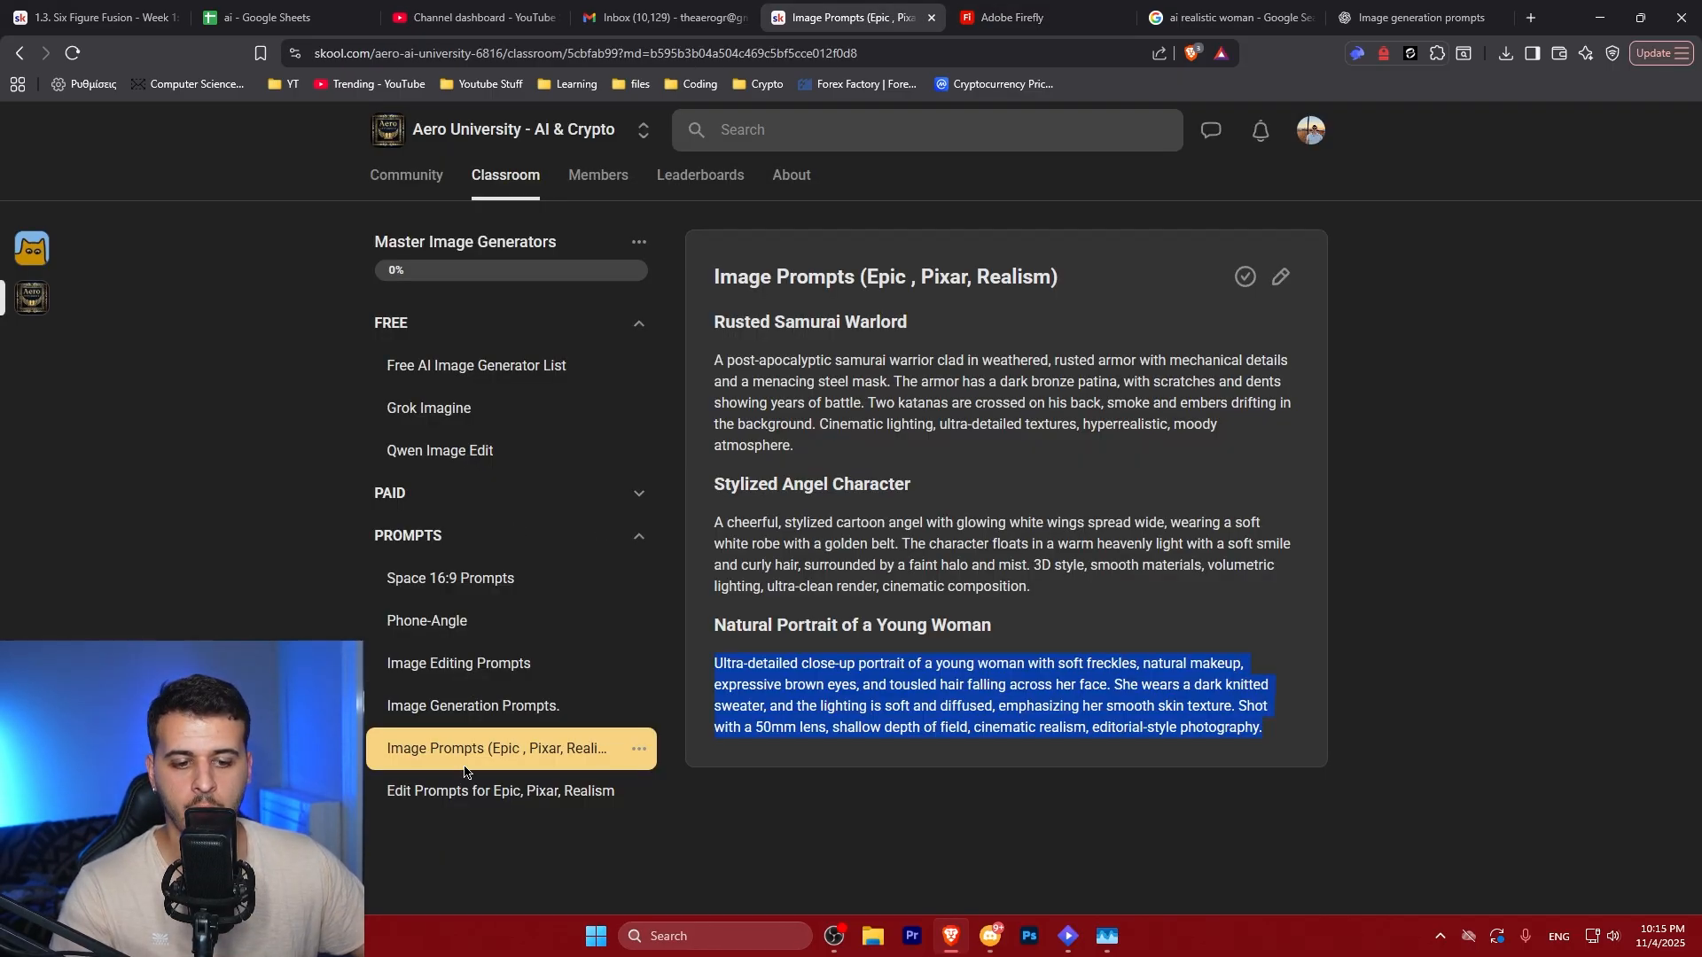
click(466, 791)
drag(709, 333, 826, 341)
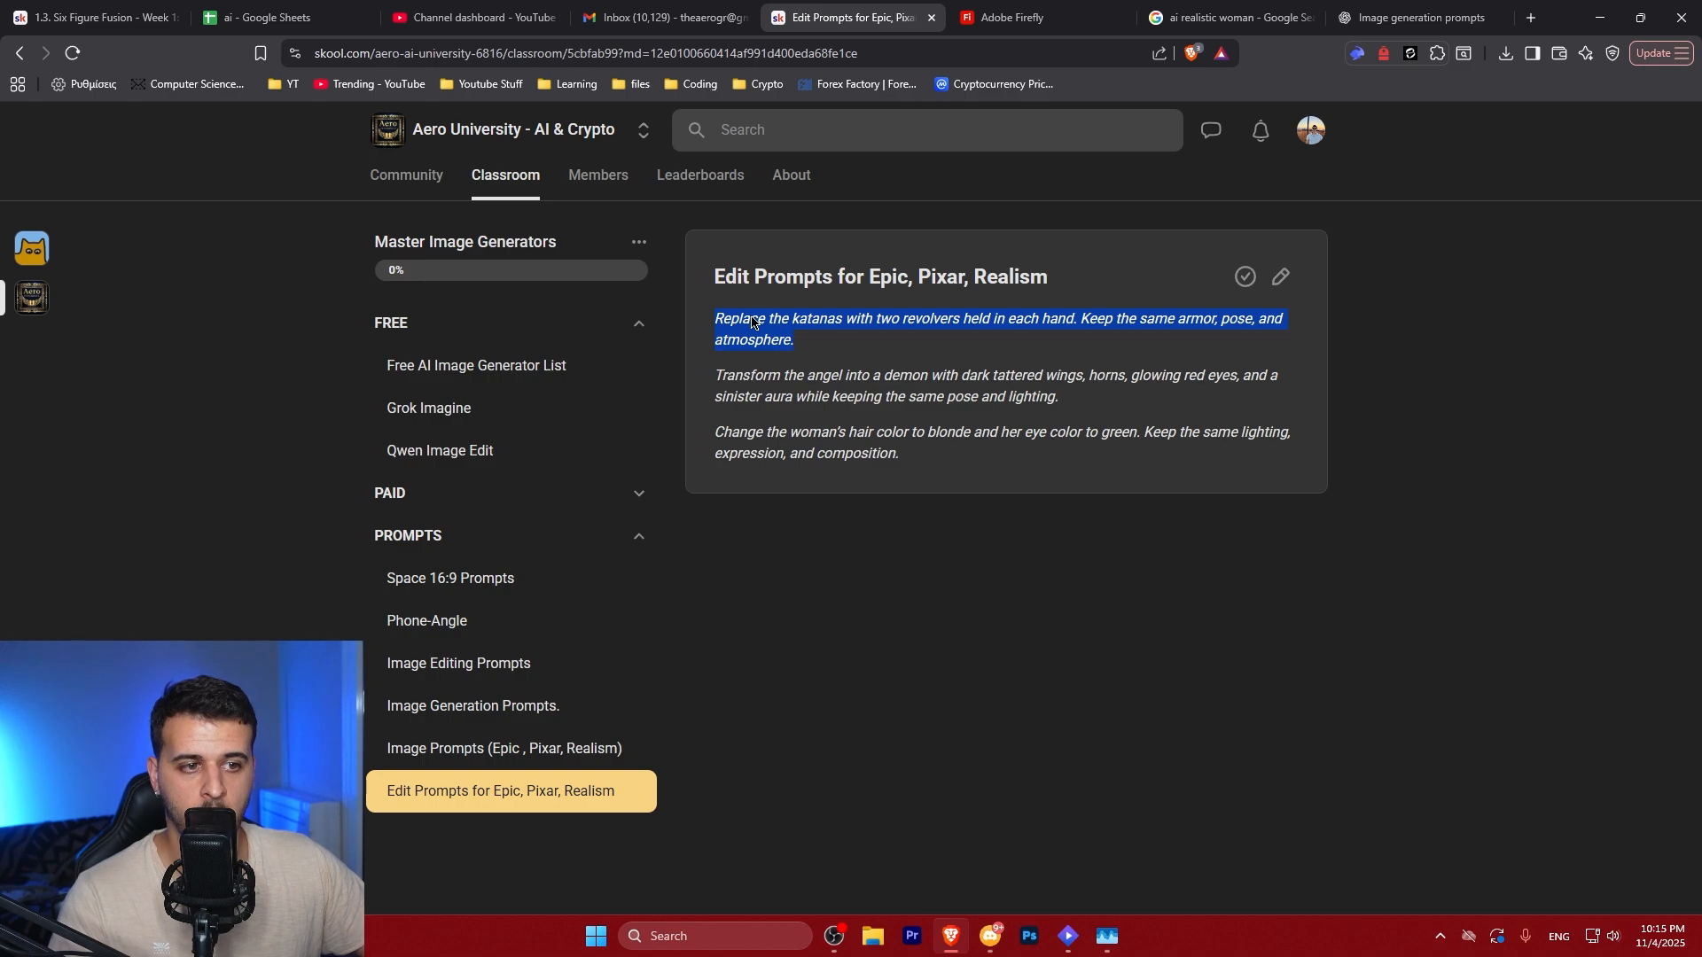
triple_click(775, 454)
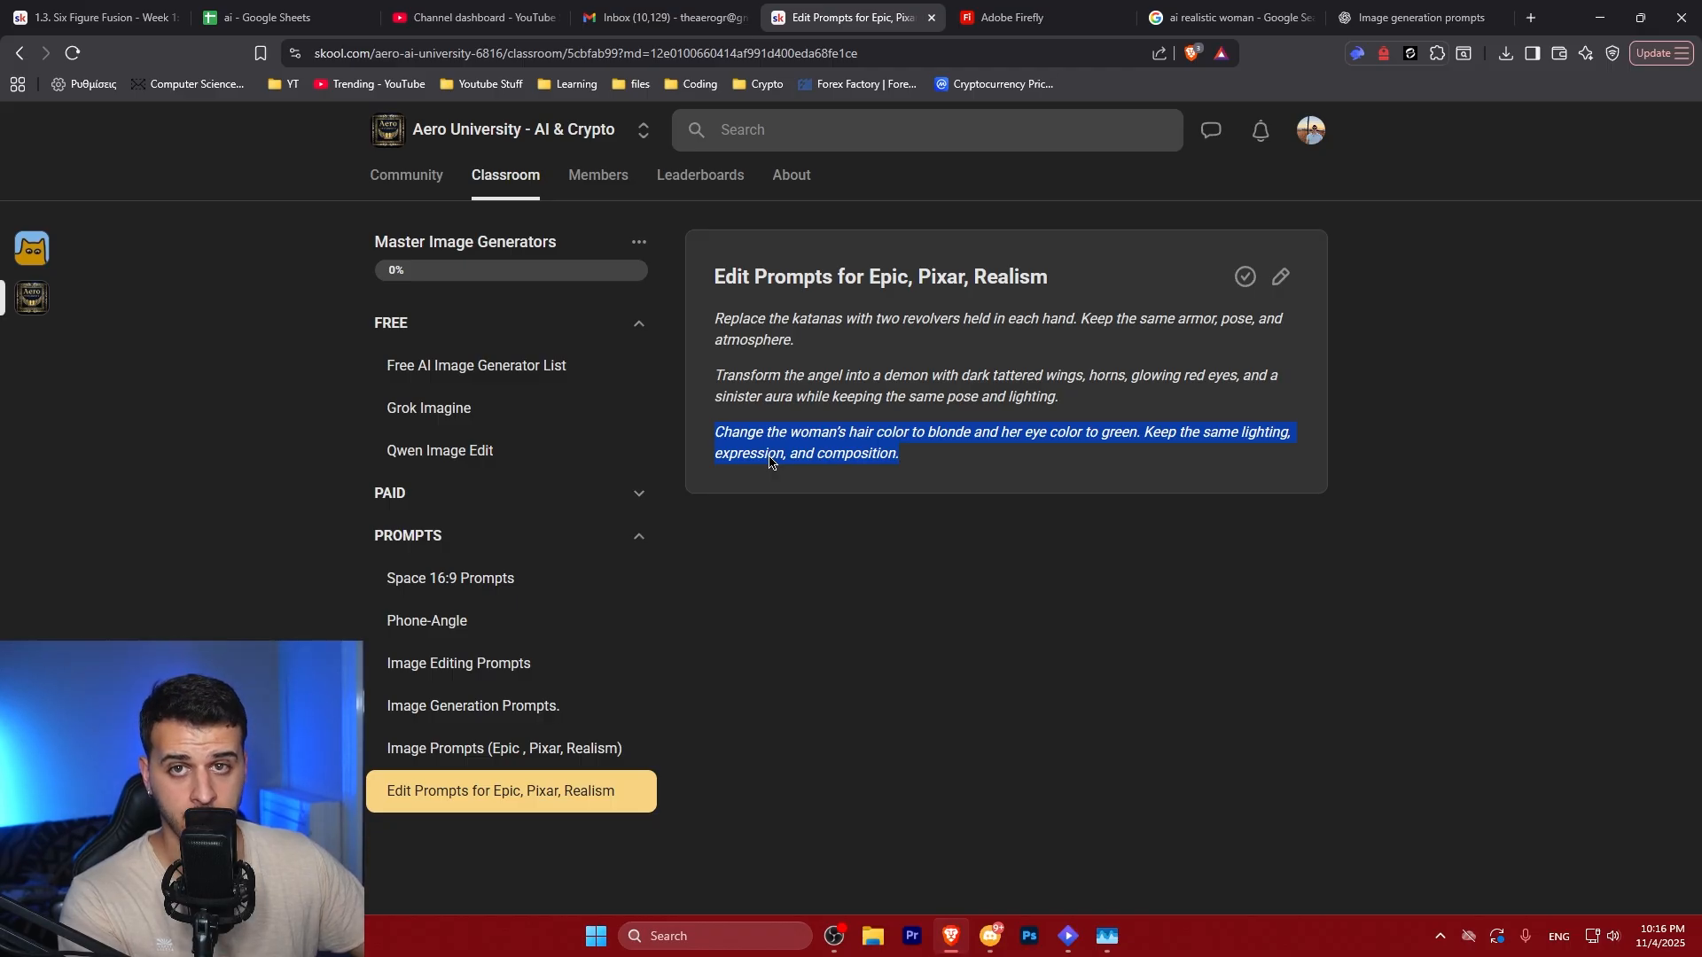
click(813, 431)
double_click(814, 432)
click(908, 448)
triple_click(845, 452)
key(ctrl+c)
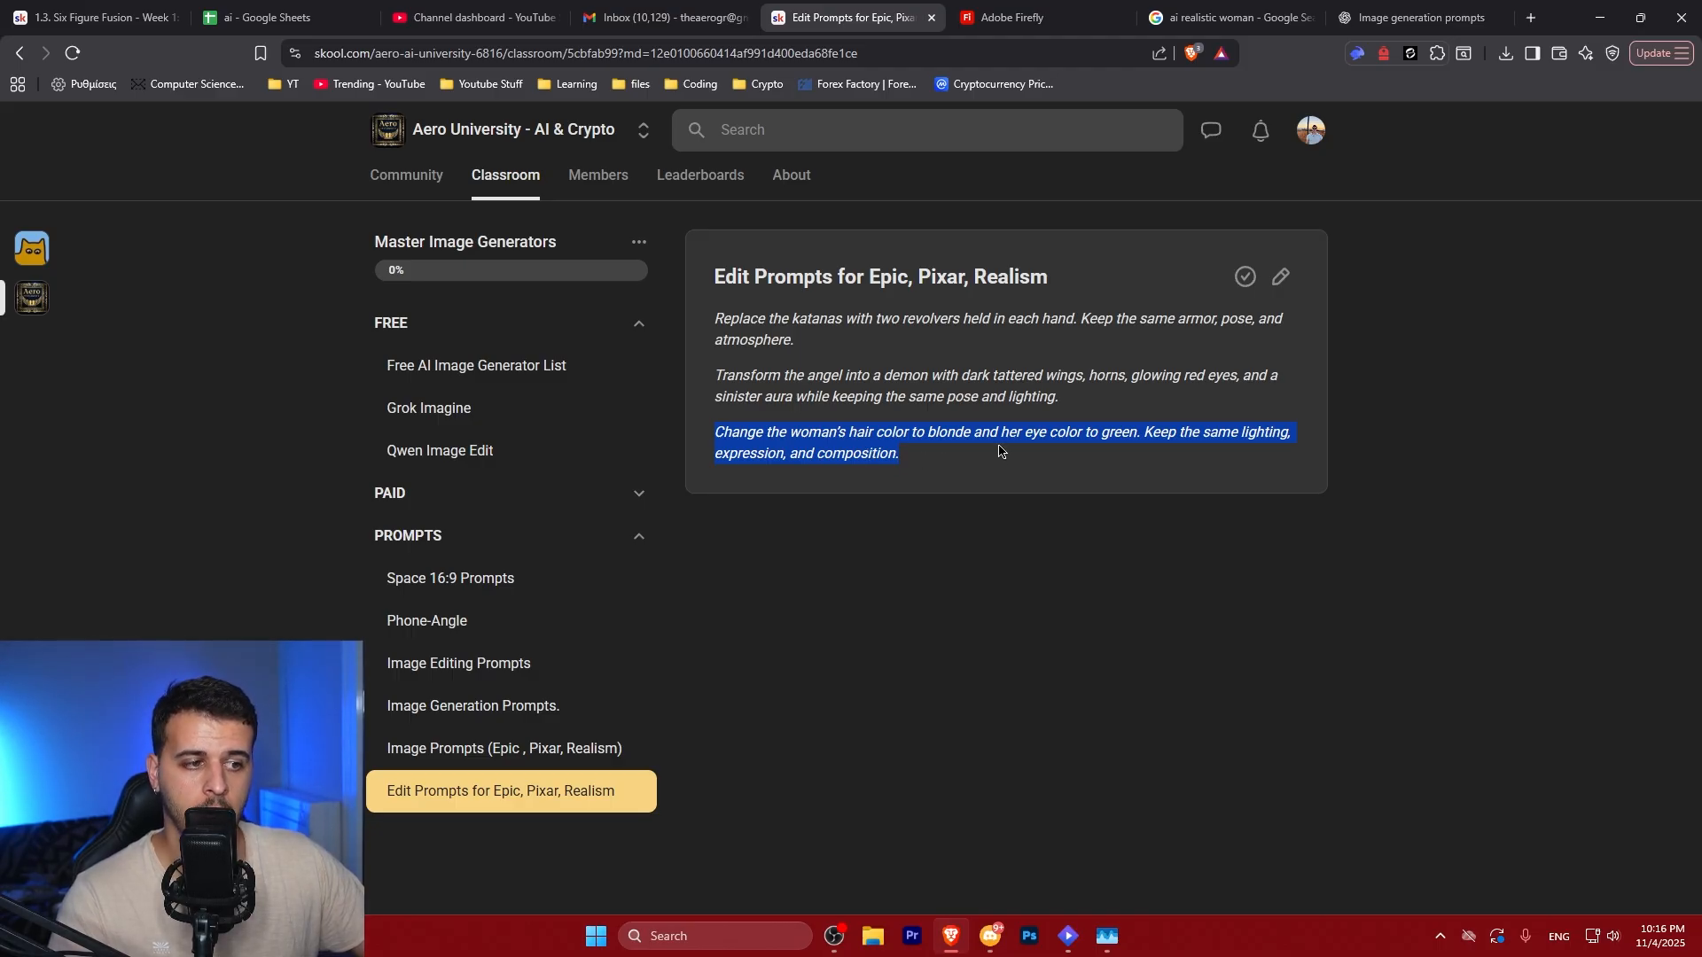
Return to Adobe Firefly and generate an edit of the portrait with Firefly Image 5 (preview) using the copied blonde-hair, green-eyes prompt
click(1010, 17)
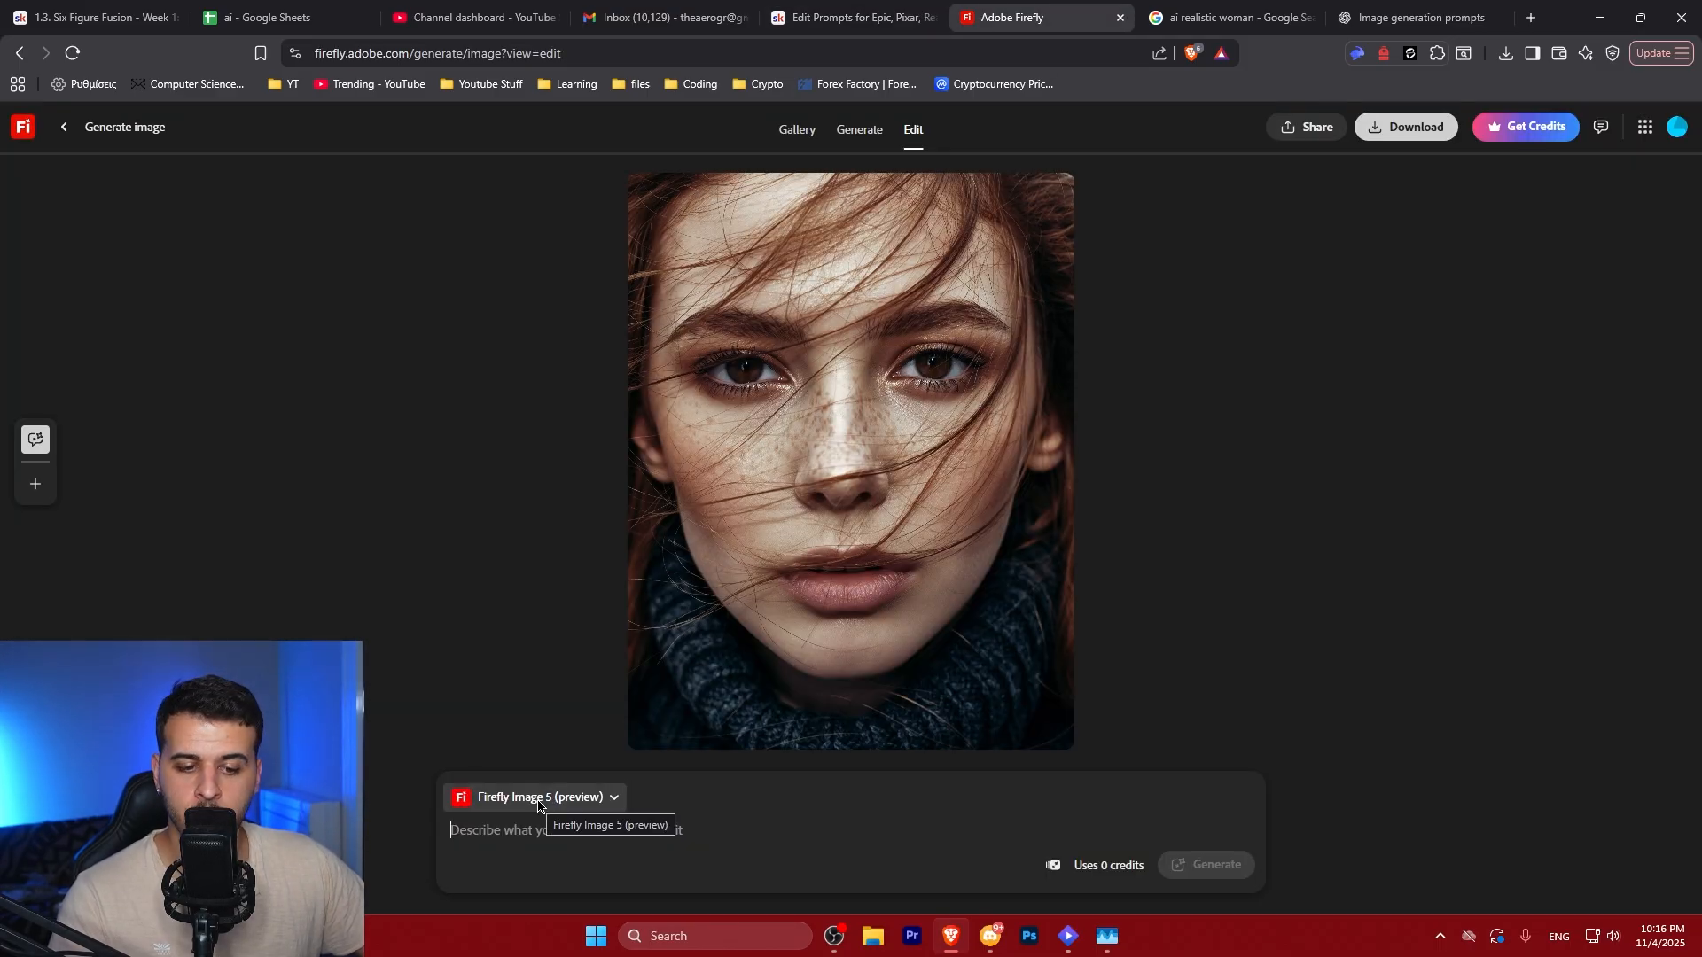
click(590, 824)
key(ctrl+v)
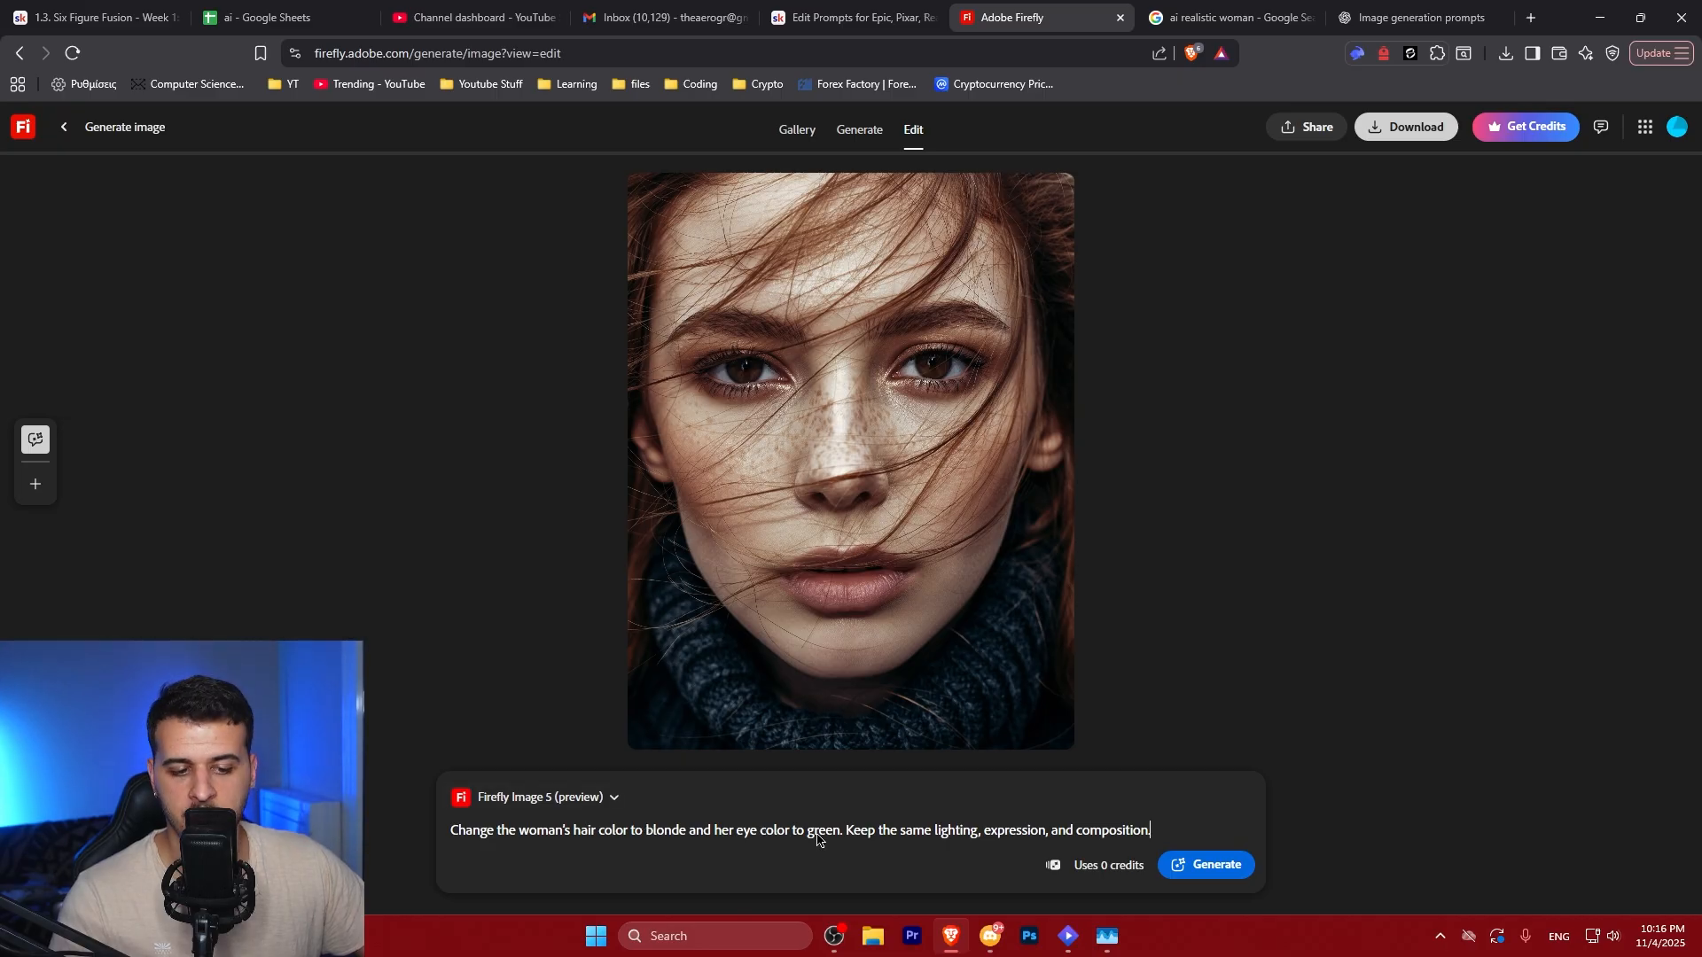
click(1205, 866)
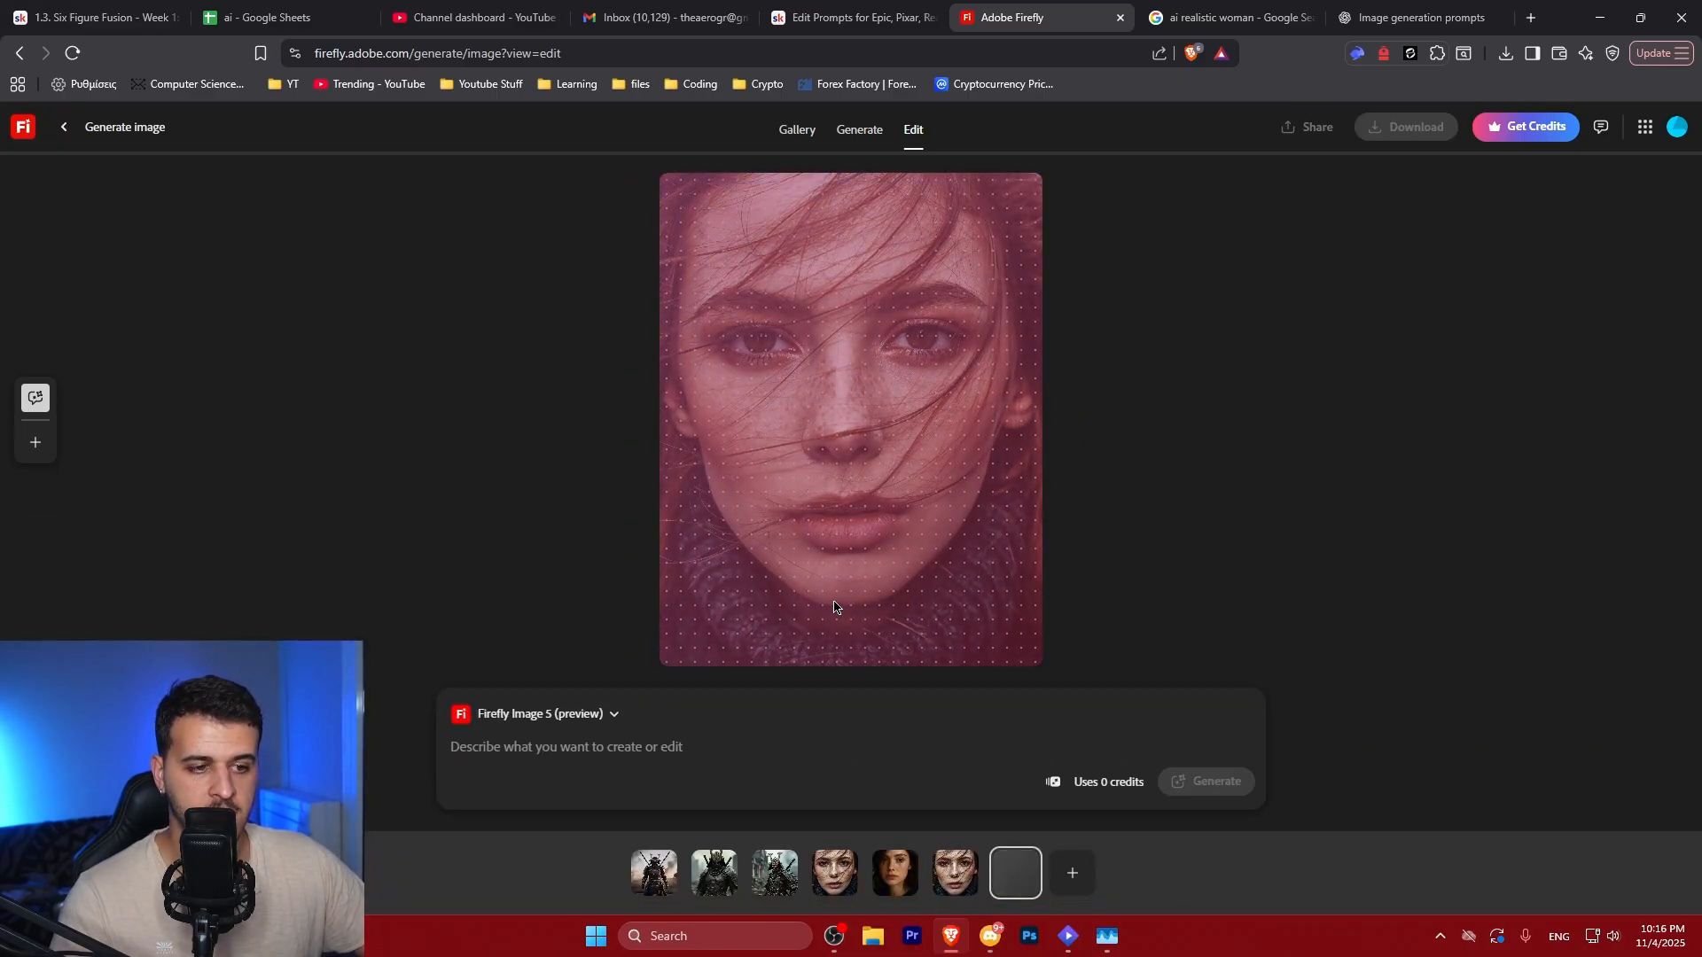
click(542, 718)
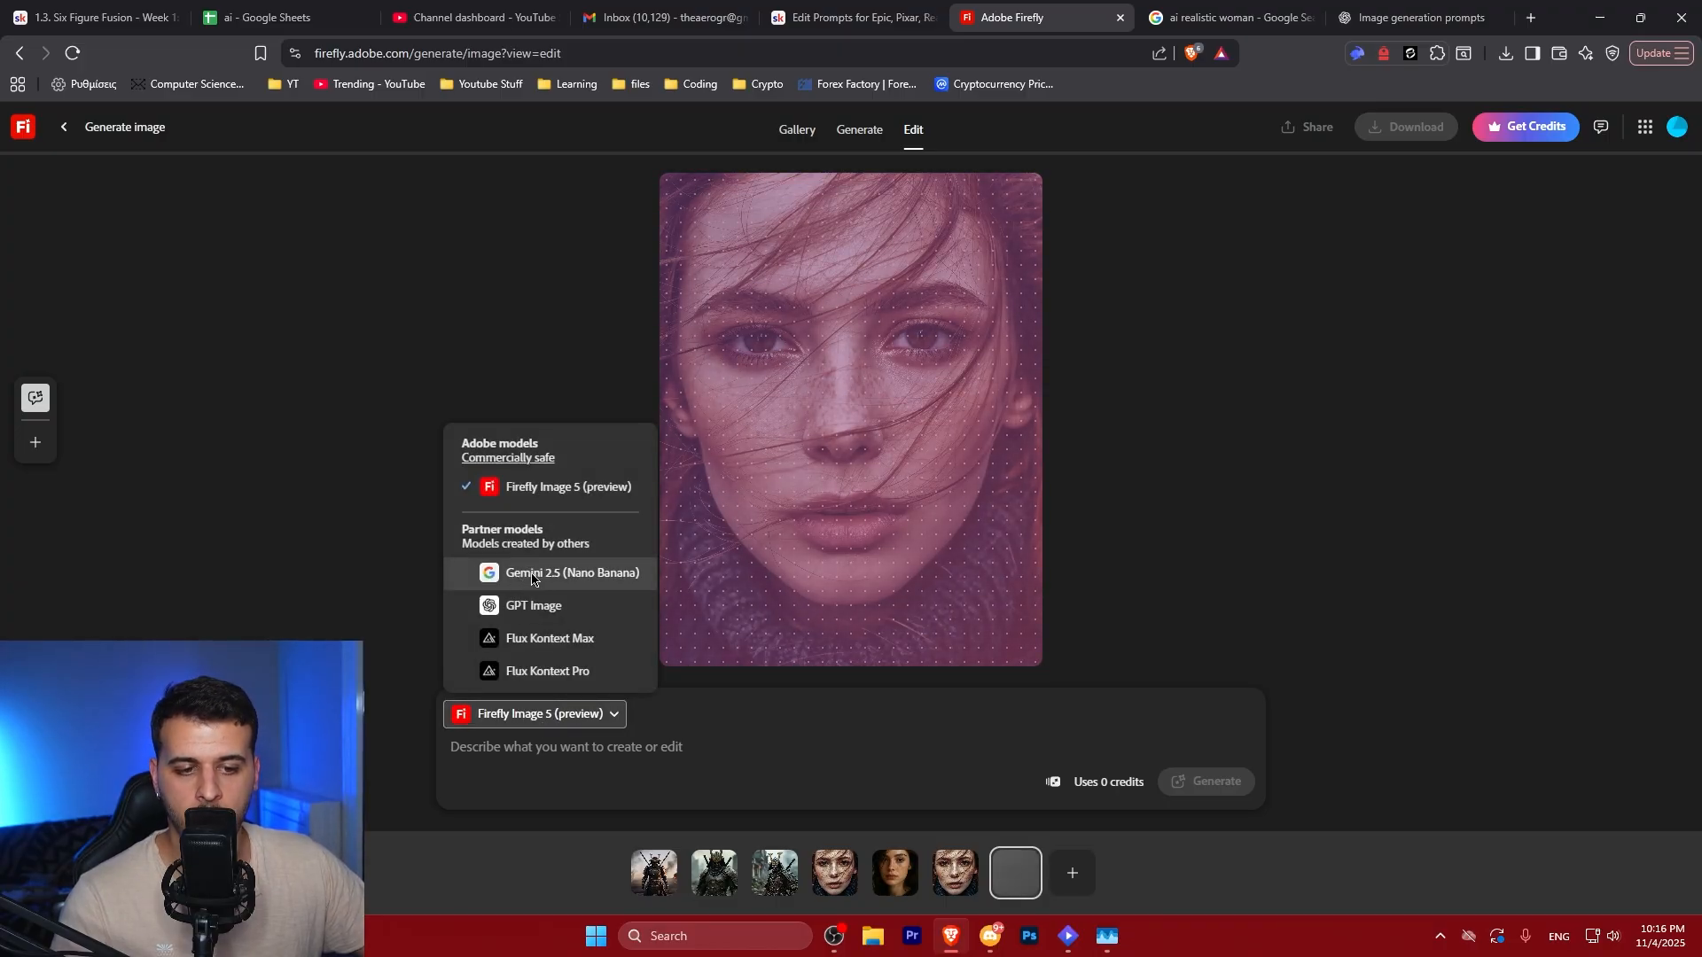
click(577, 724)
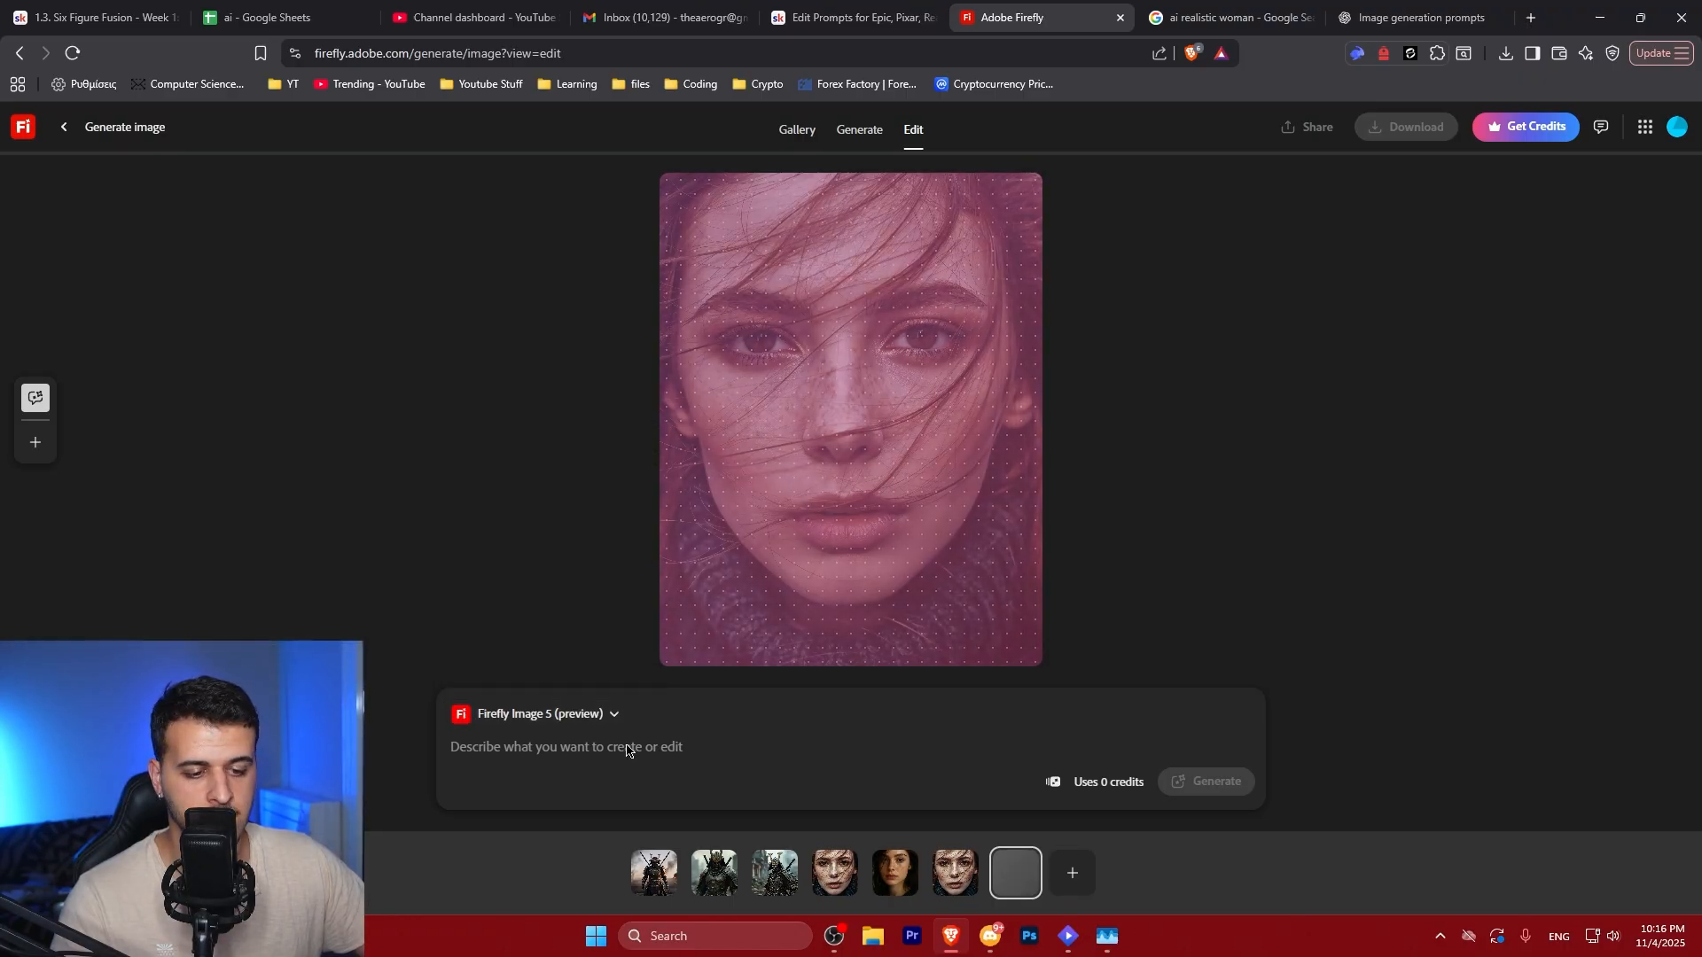
click(548, 716)
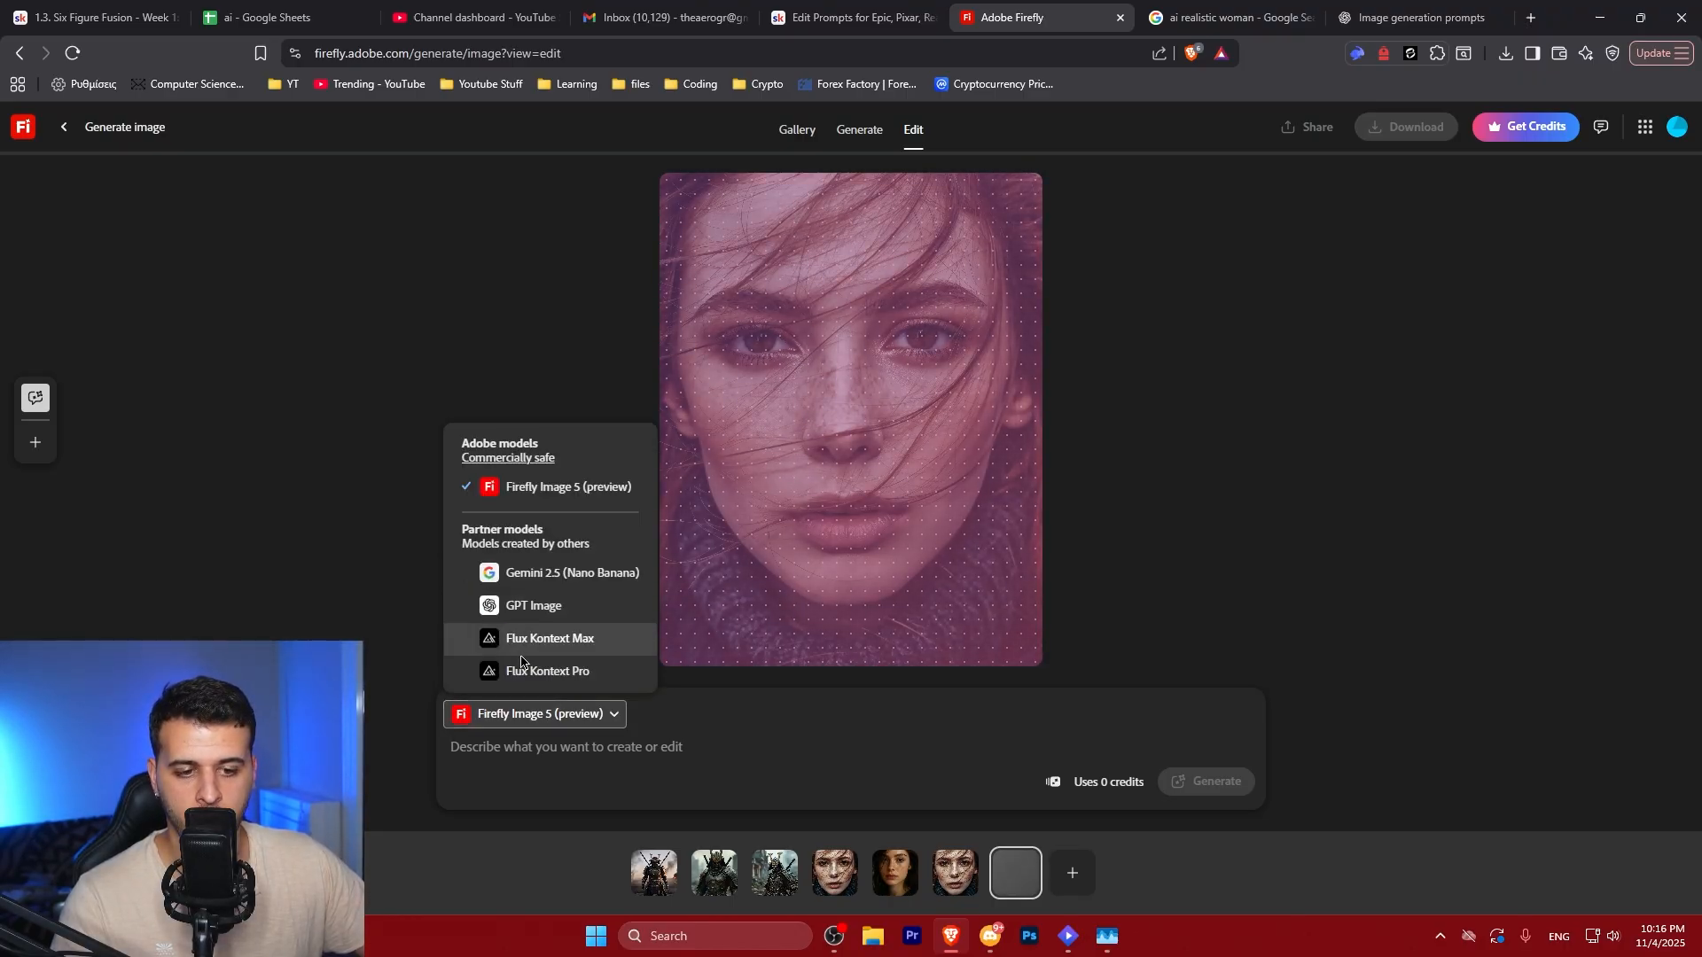
click(737, 766)
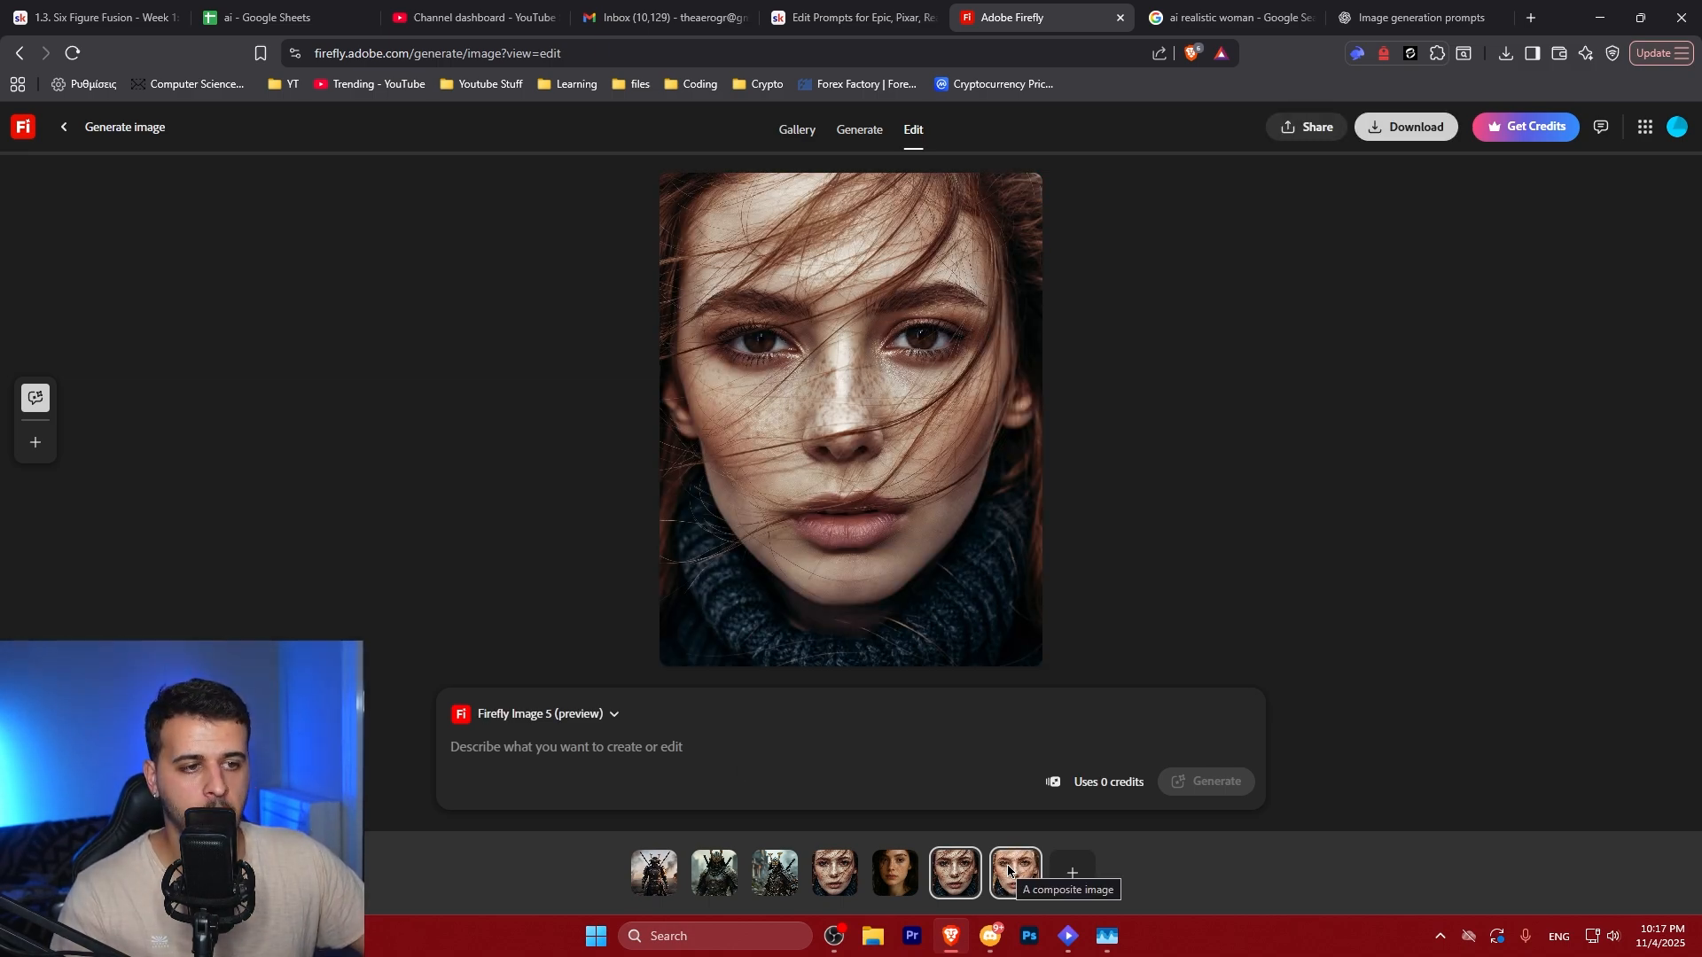
Compare the Firefly Image 5 edit with the original portrait, examining hair, eyes, skin and composition
click(1007, 872)
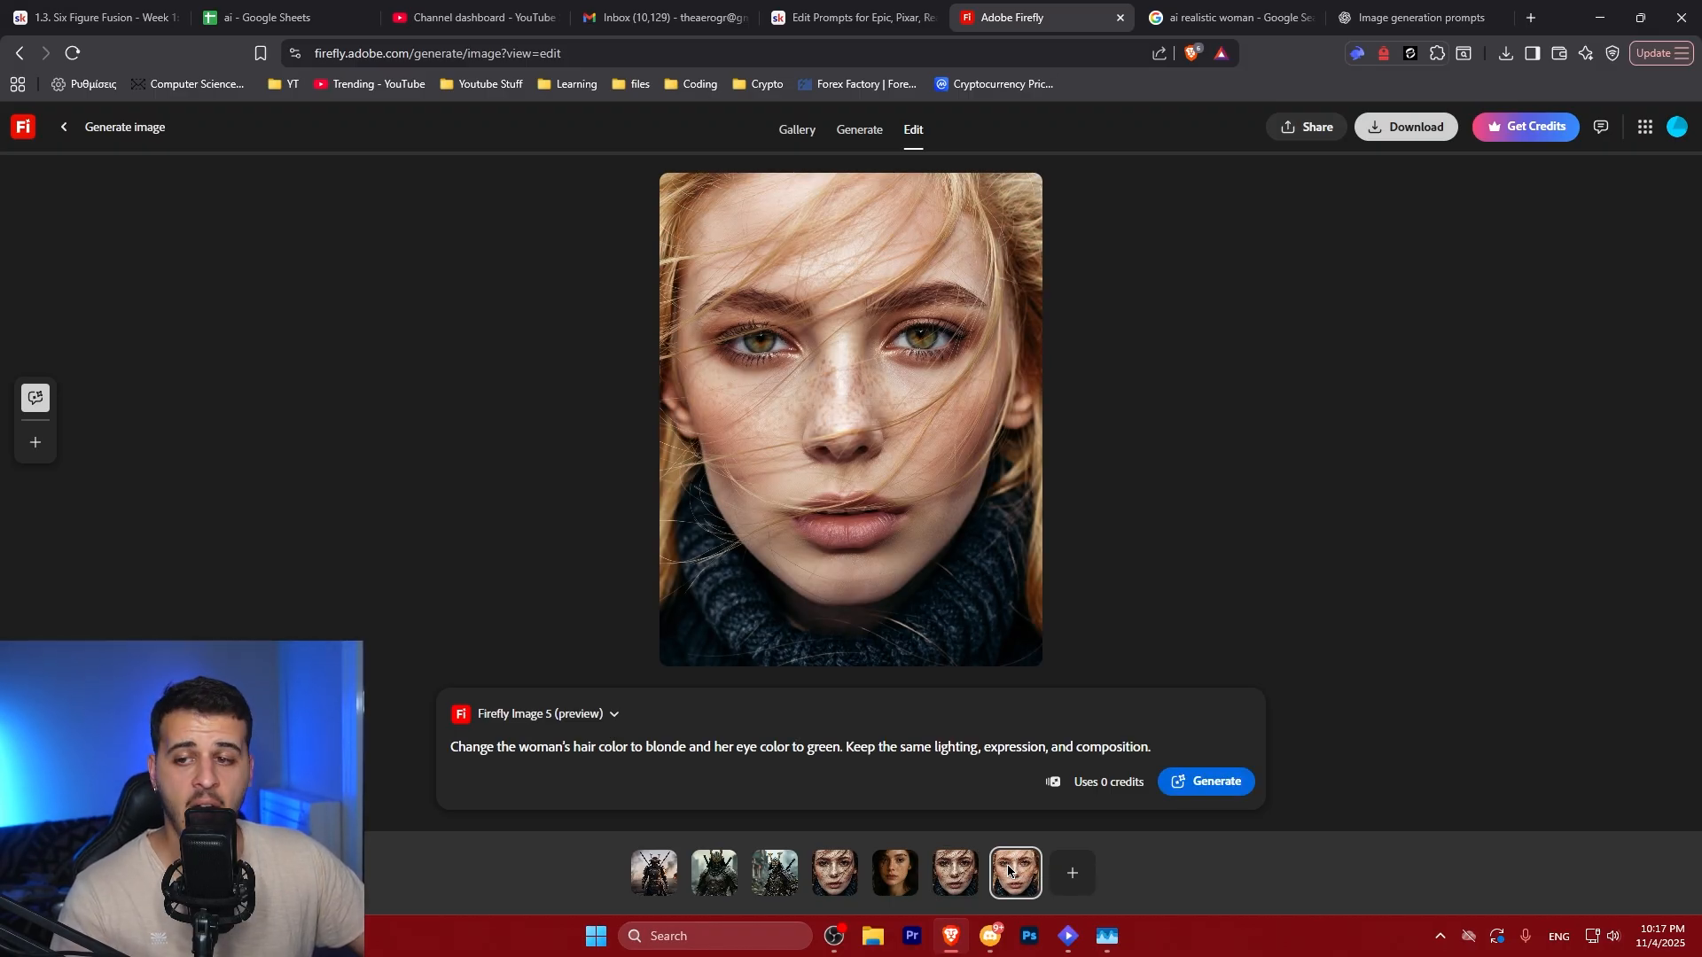
click(957, 873)
click(1012, 875)
click(961, 879)
click(1006, 873)
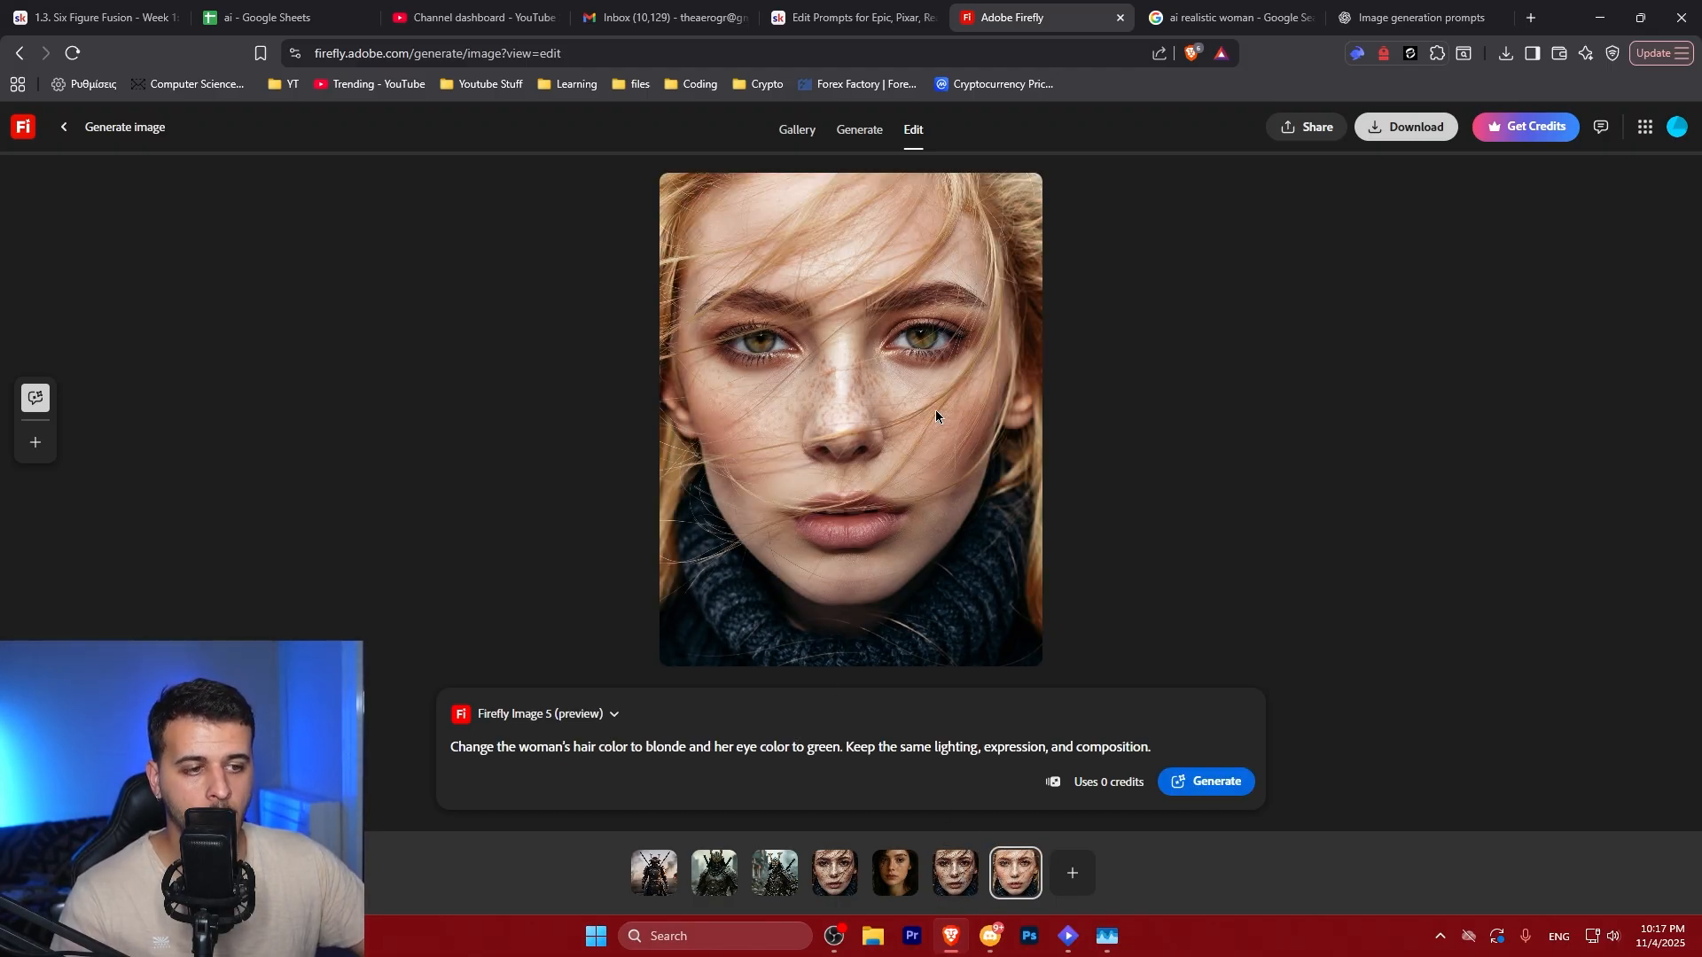
click(958, 875)
click(1017, 880)
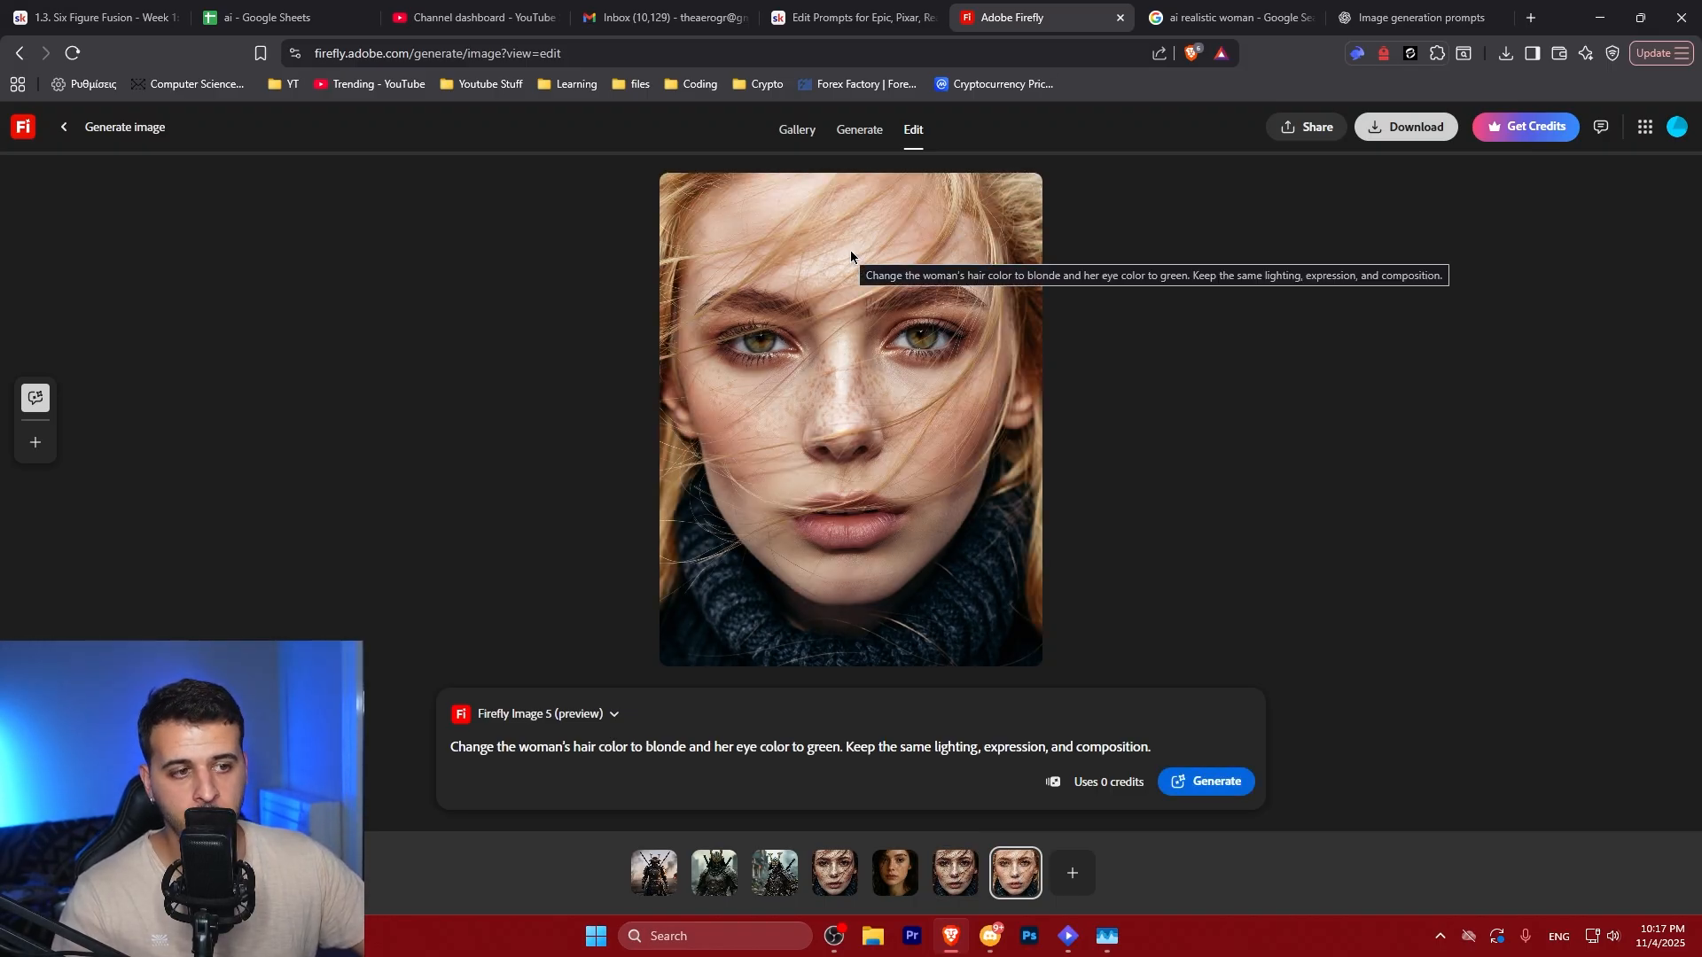
click(953, 890)
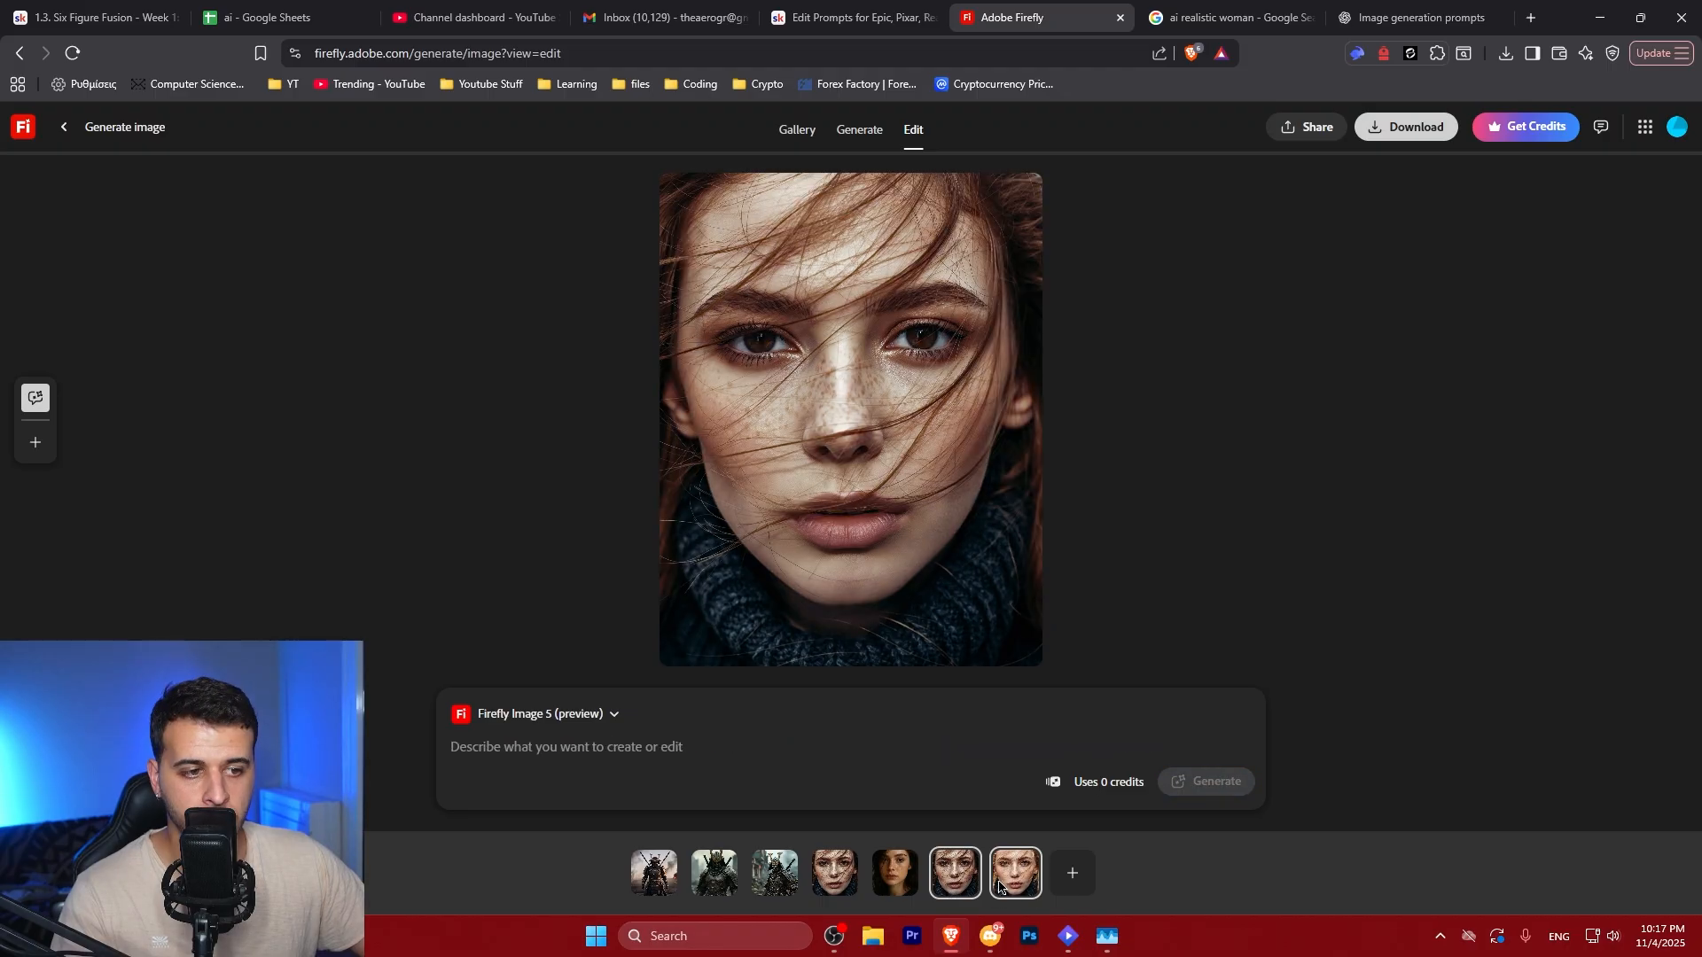
click(1004, 884)
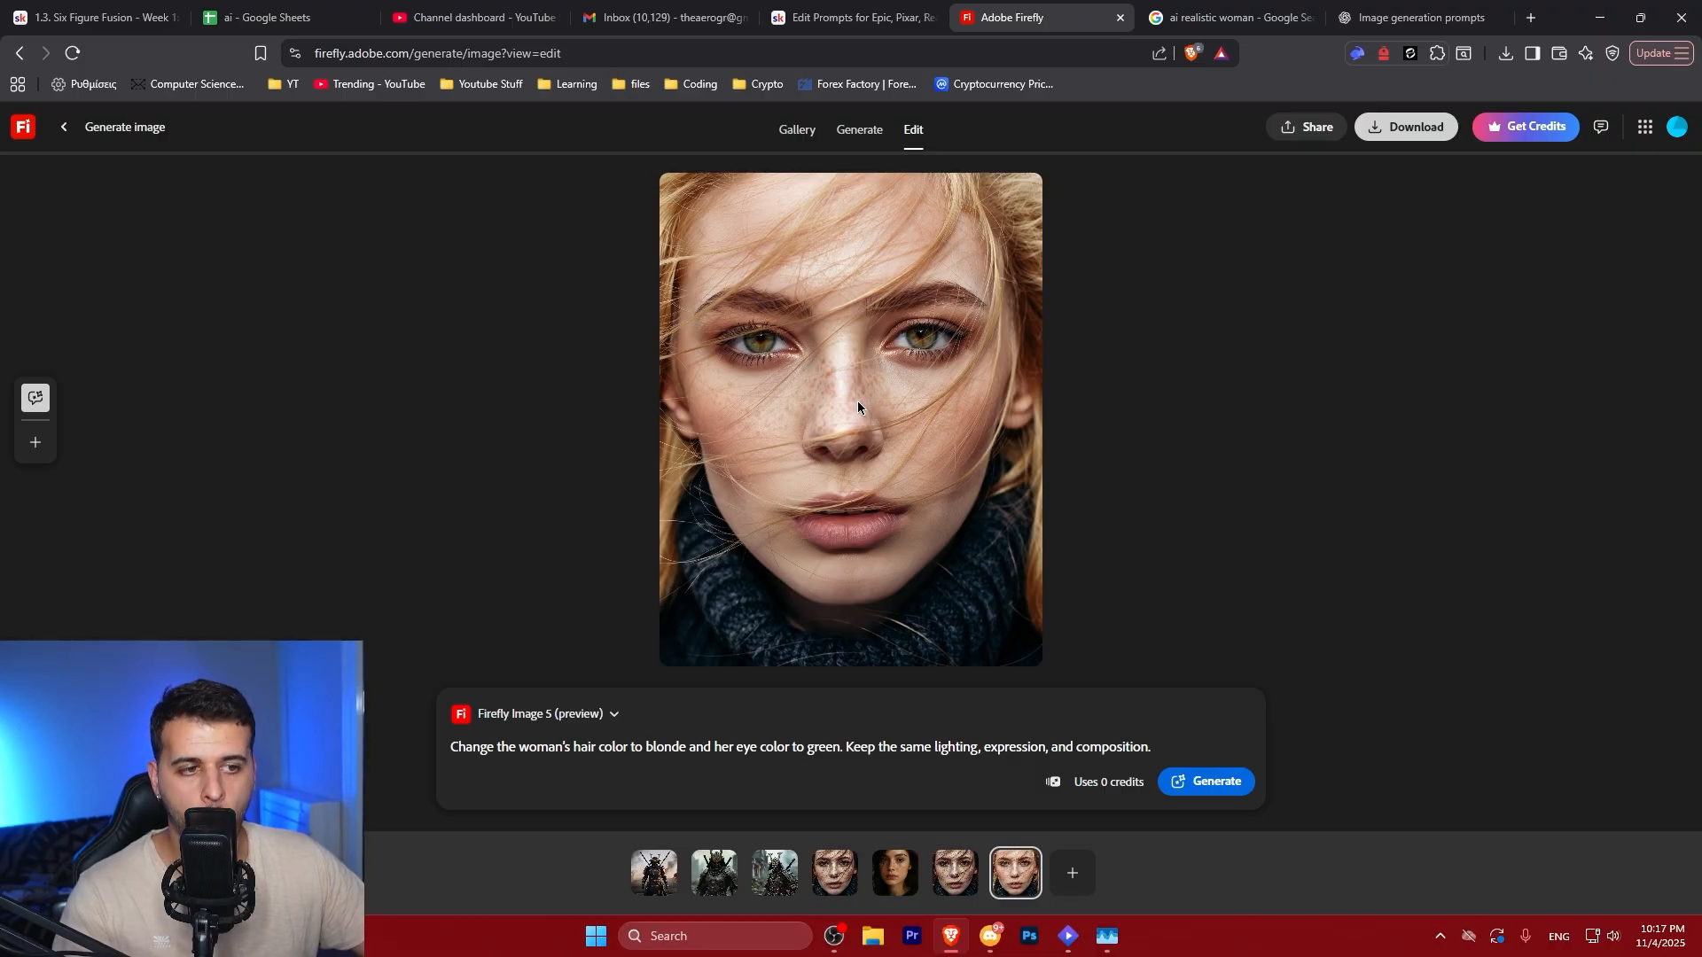
Generate the same blonde-hair, green-eyes edit from the original portrait with Gemini 2.5 (Nano Banana), accepting the partner model terms
click(953, 864)
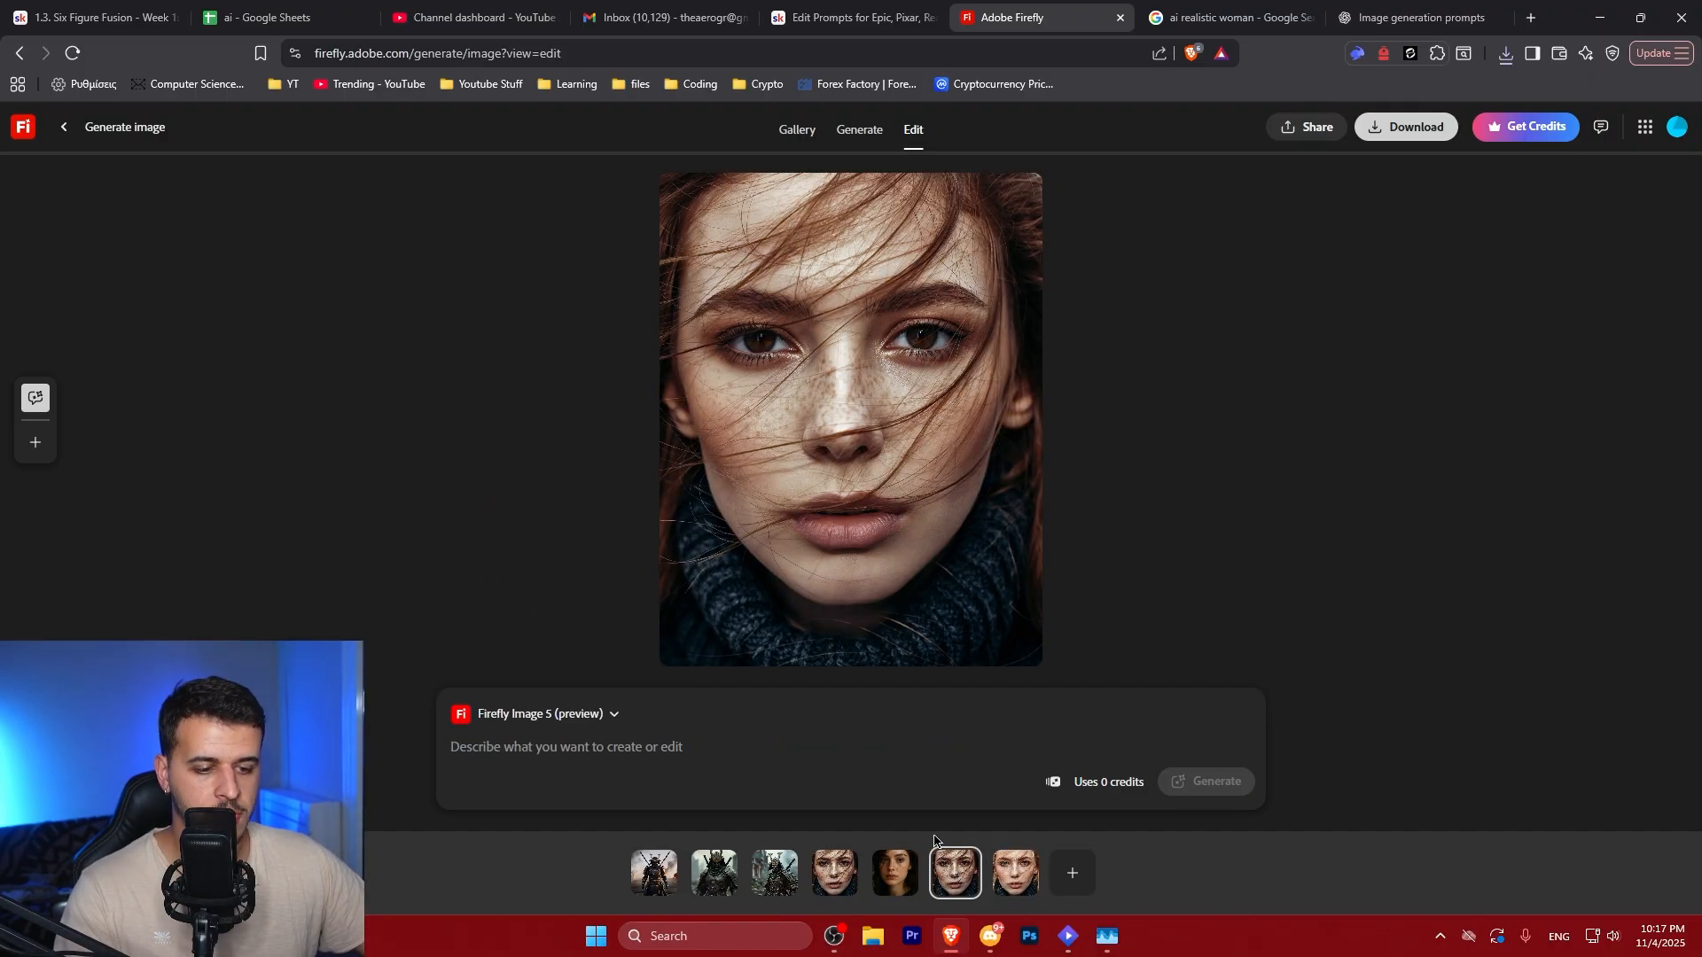
key(ctrl+v)
click(566, 716)
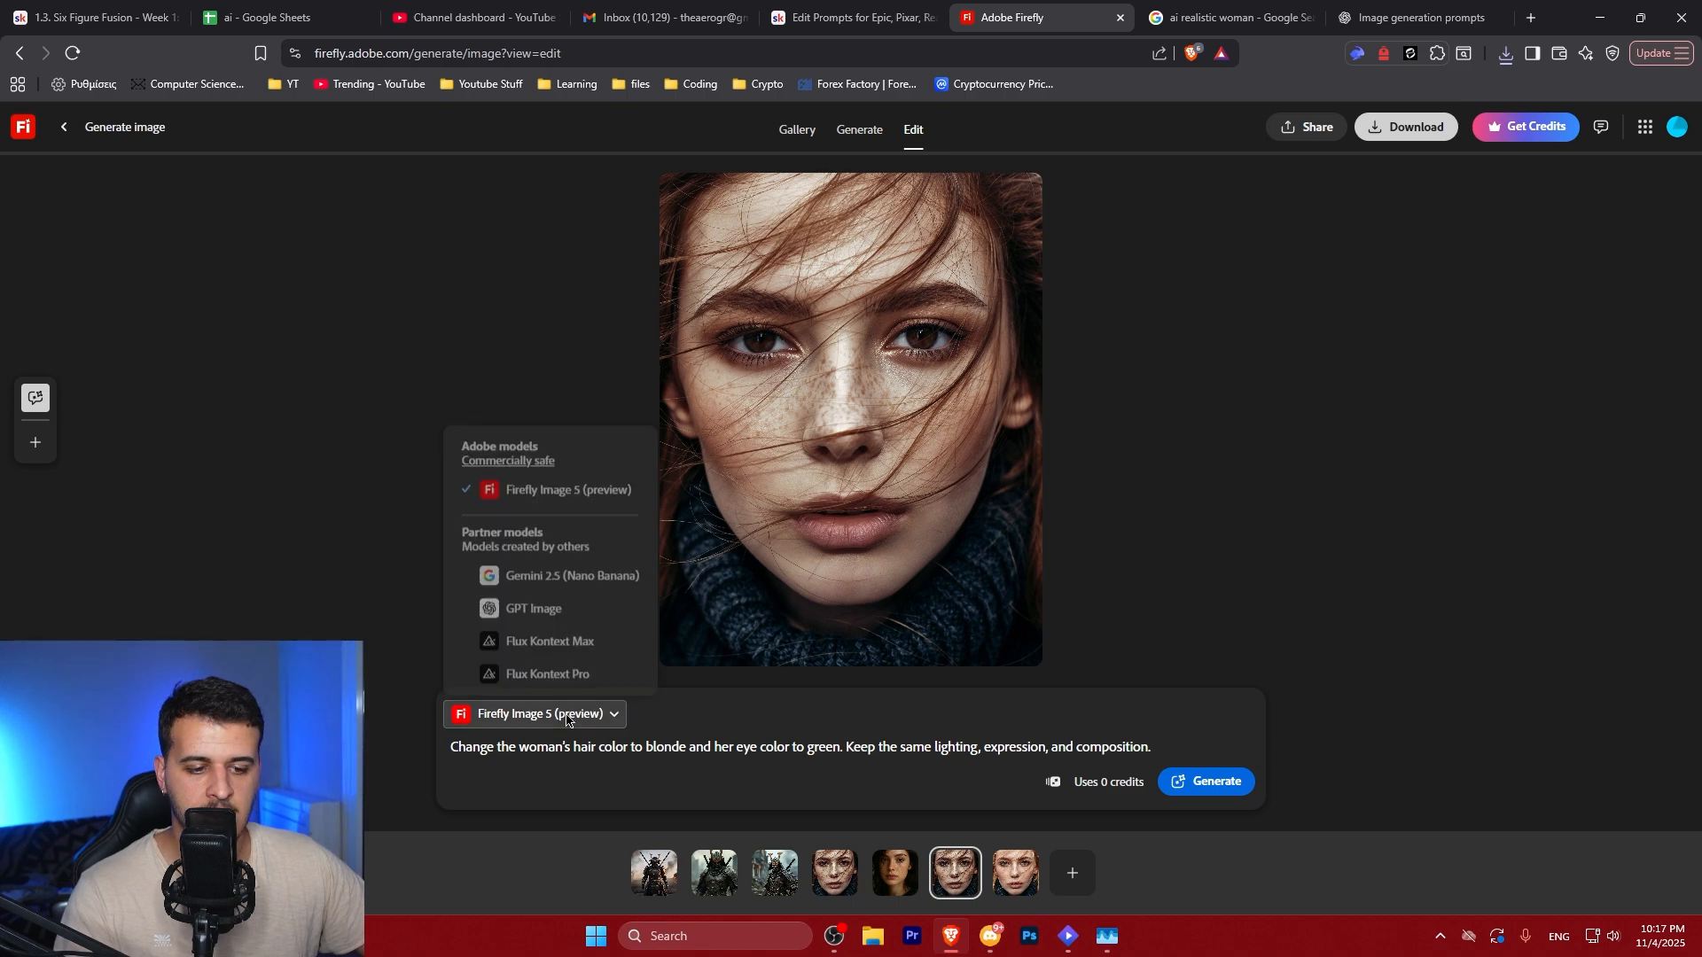
click(558, 572)
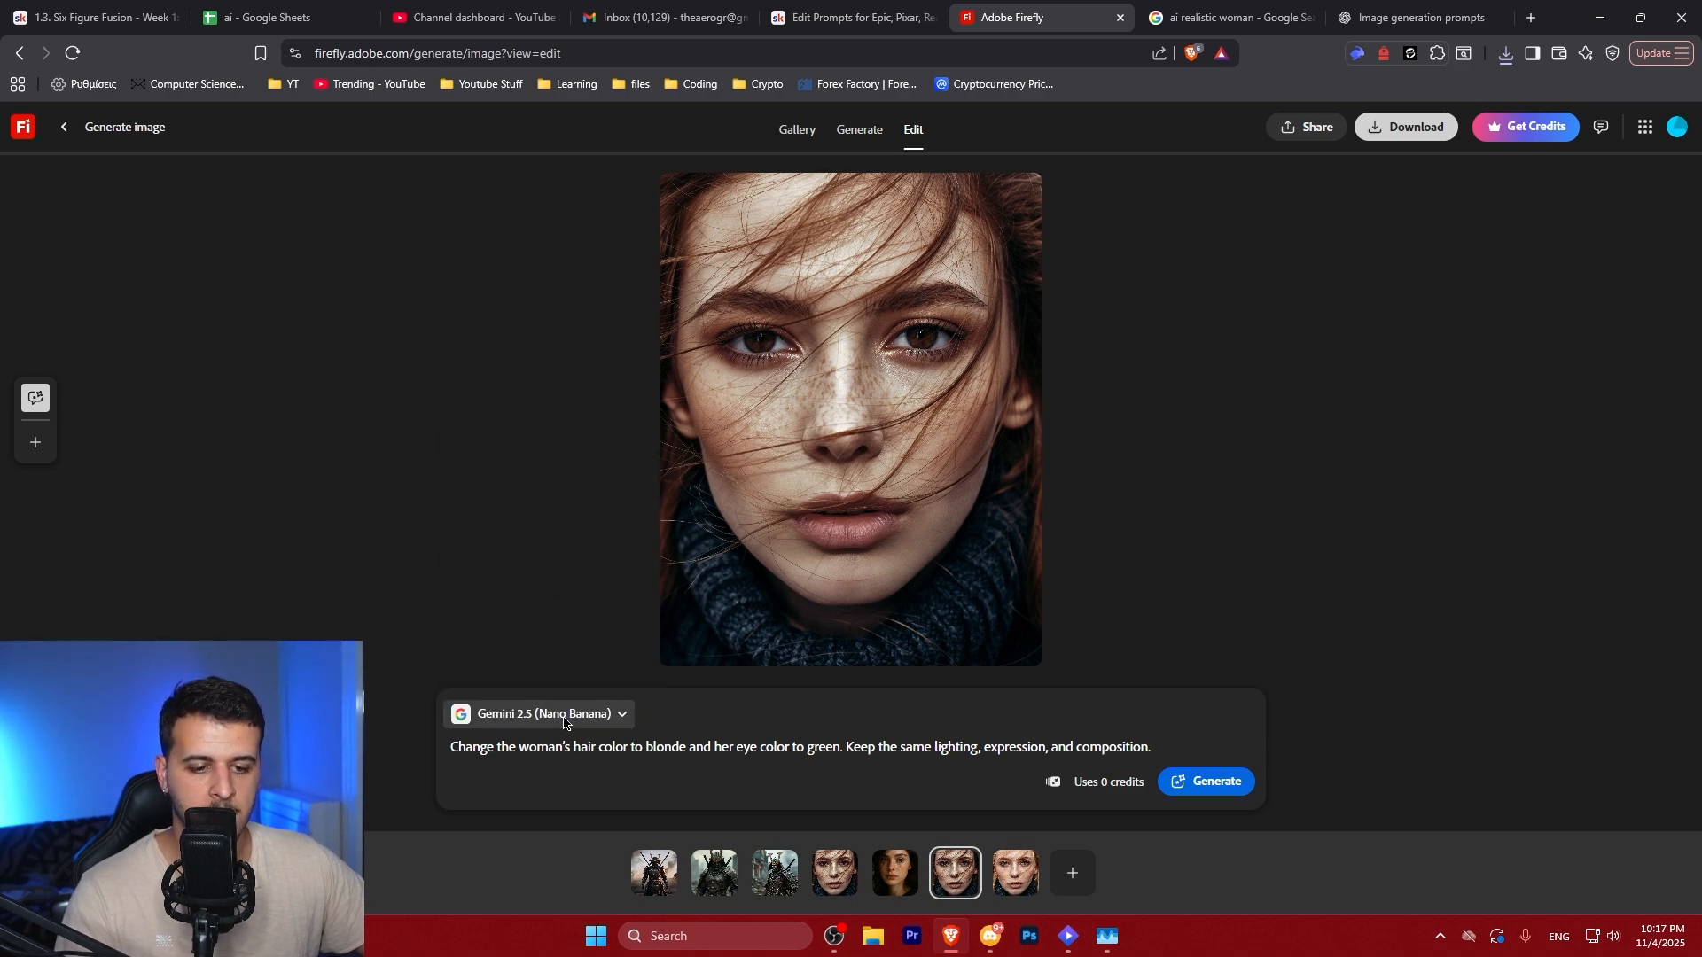
click(1218, 783)
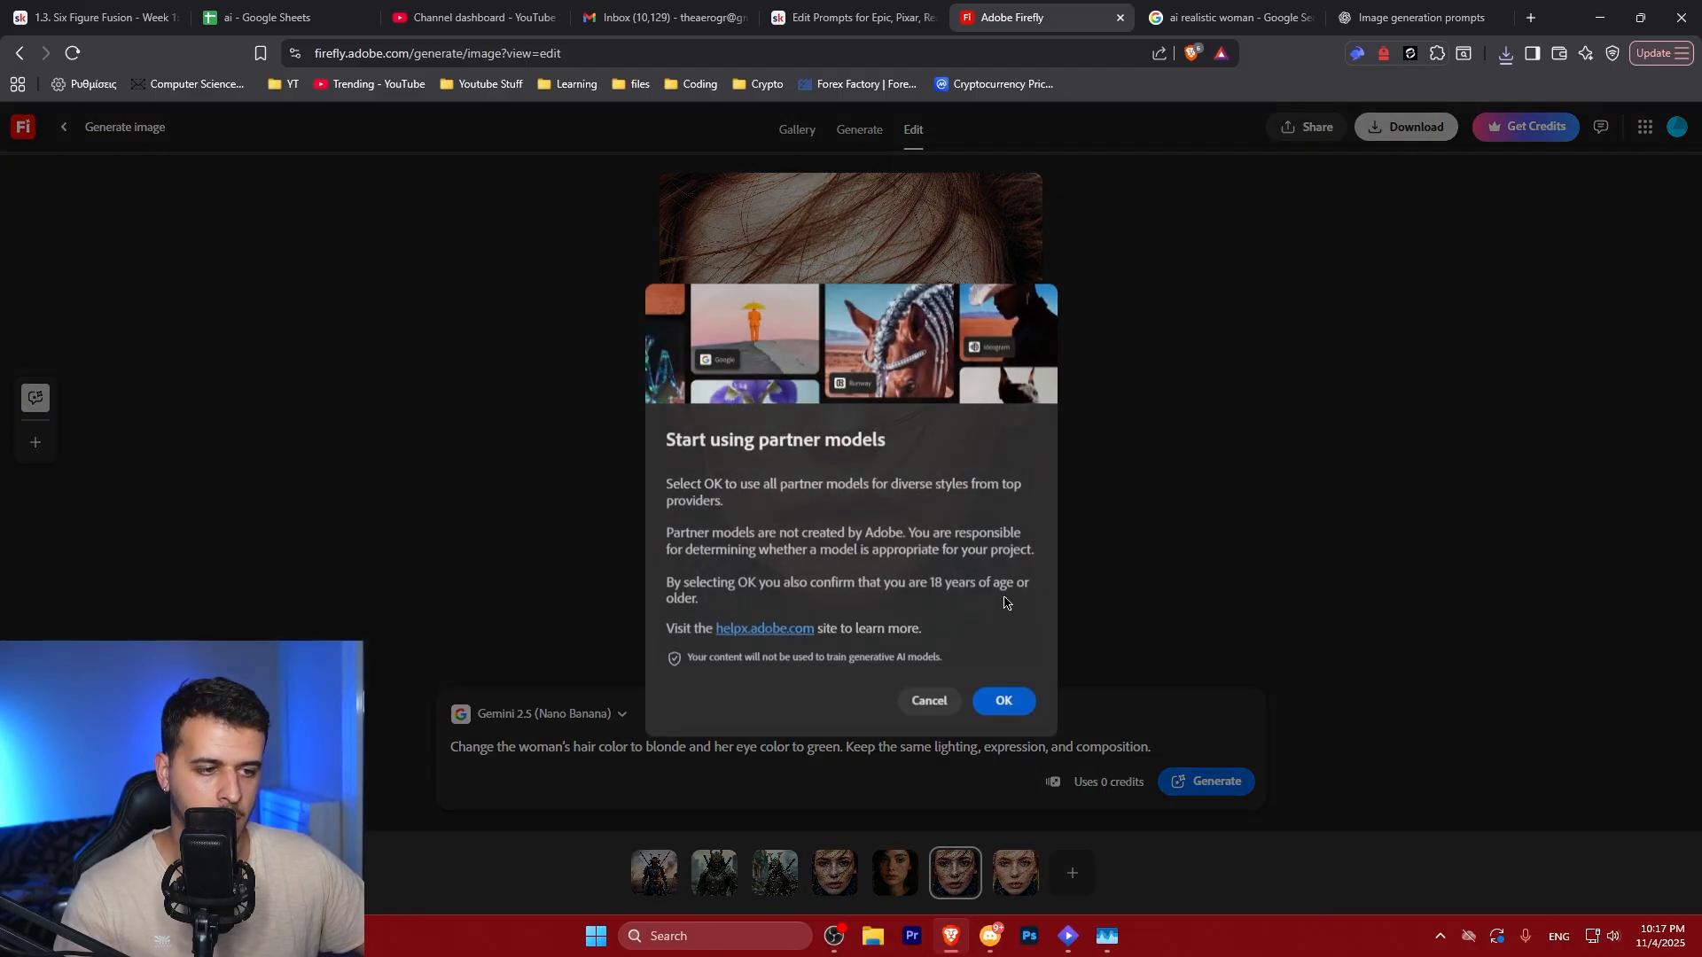
click(989, 698)
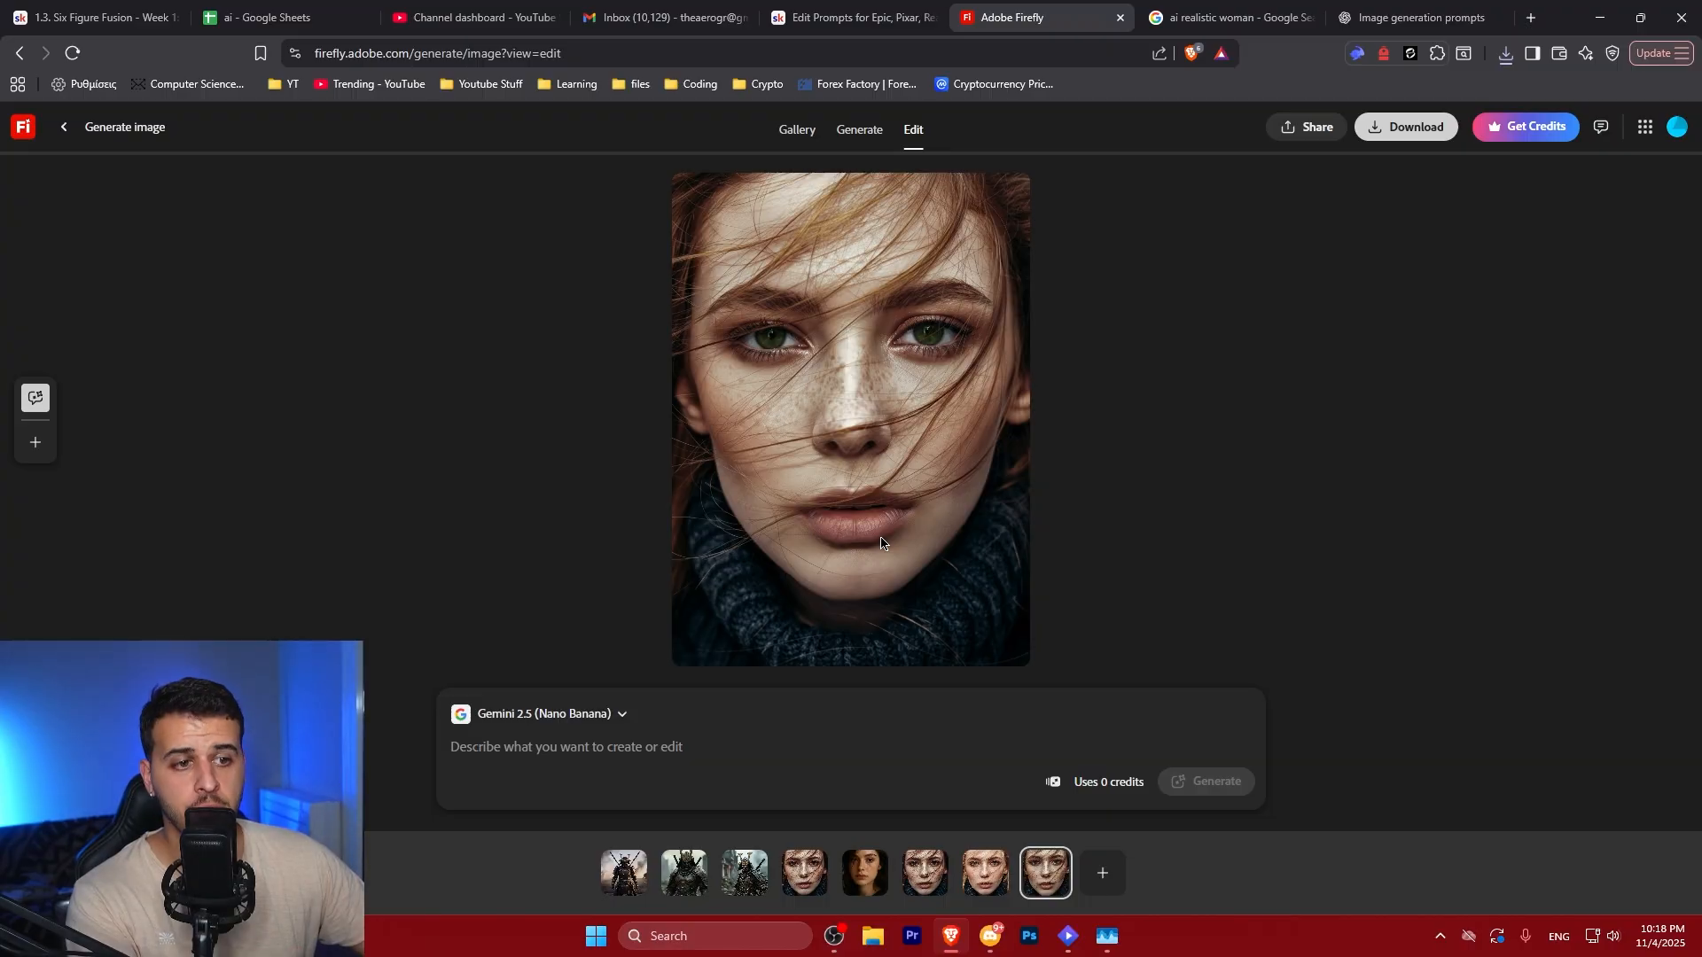
Compare the Gemini 2.5 (Nano Banana) edit with the Firefly Image 5 edit and the original portrait
click(990, 874)
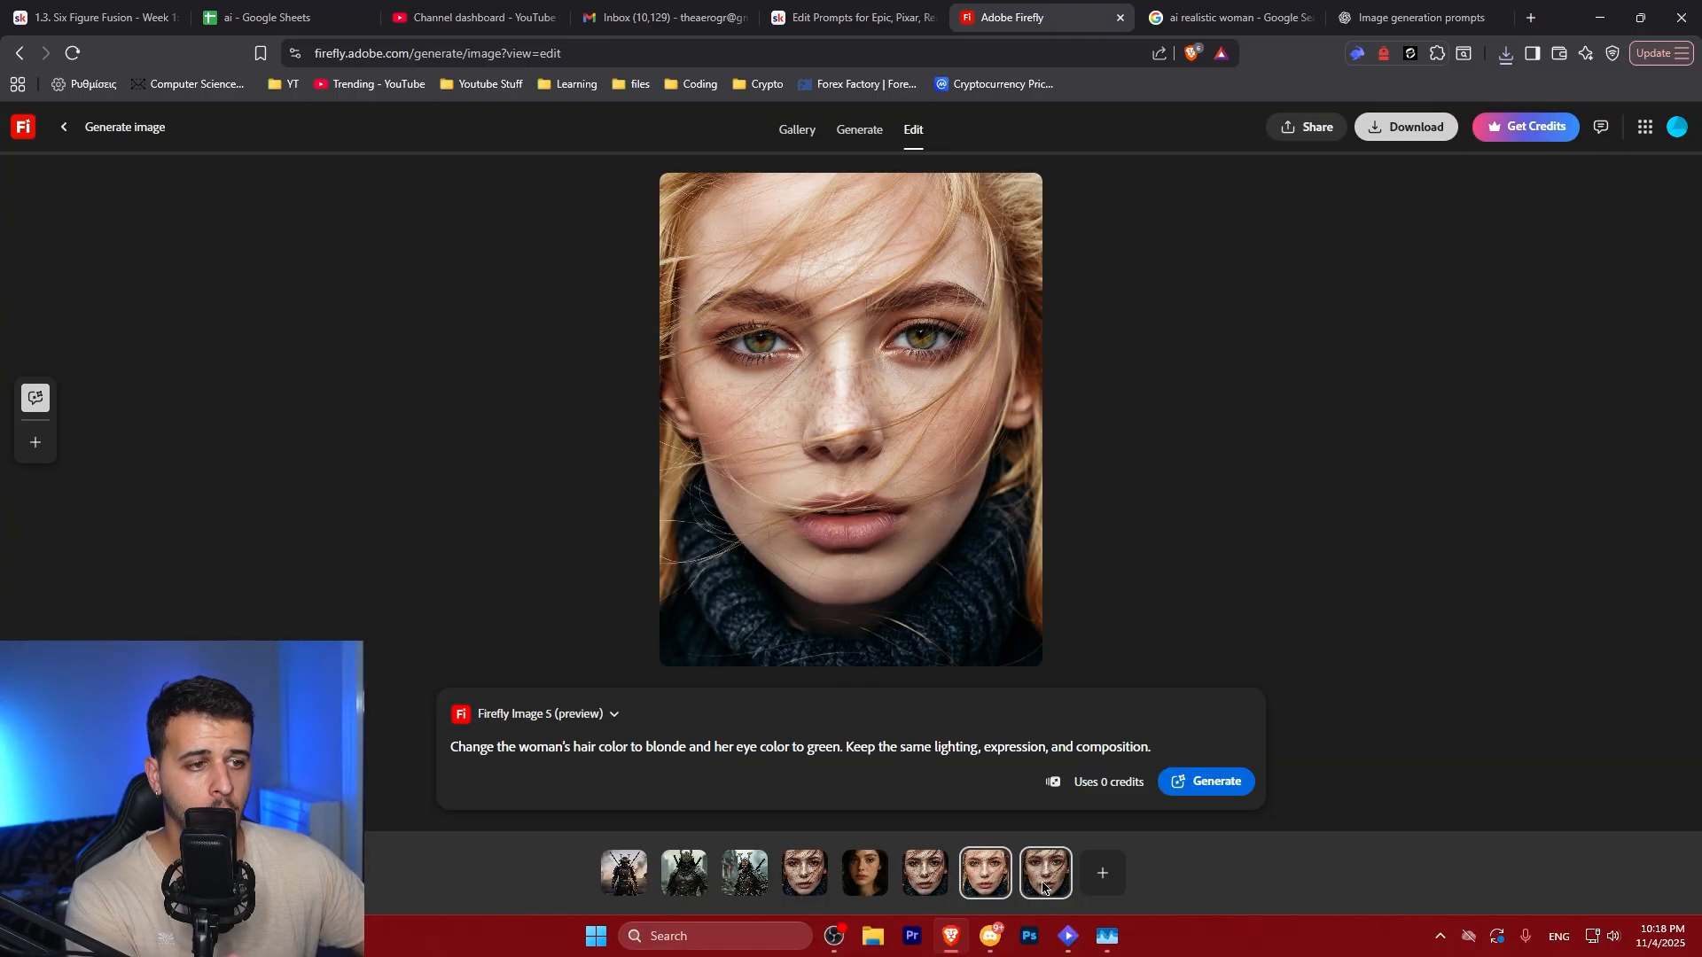
click(1042, 882)
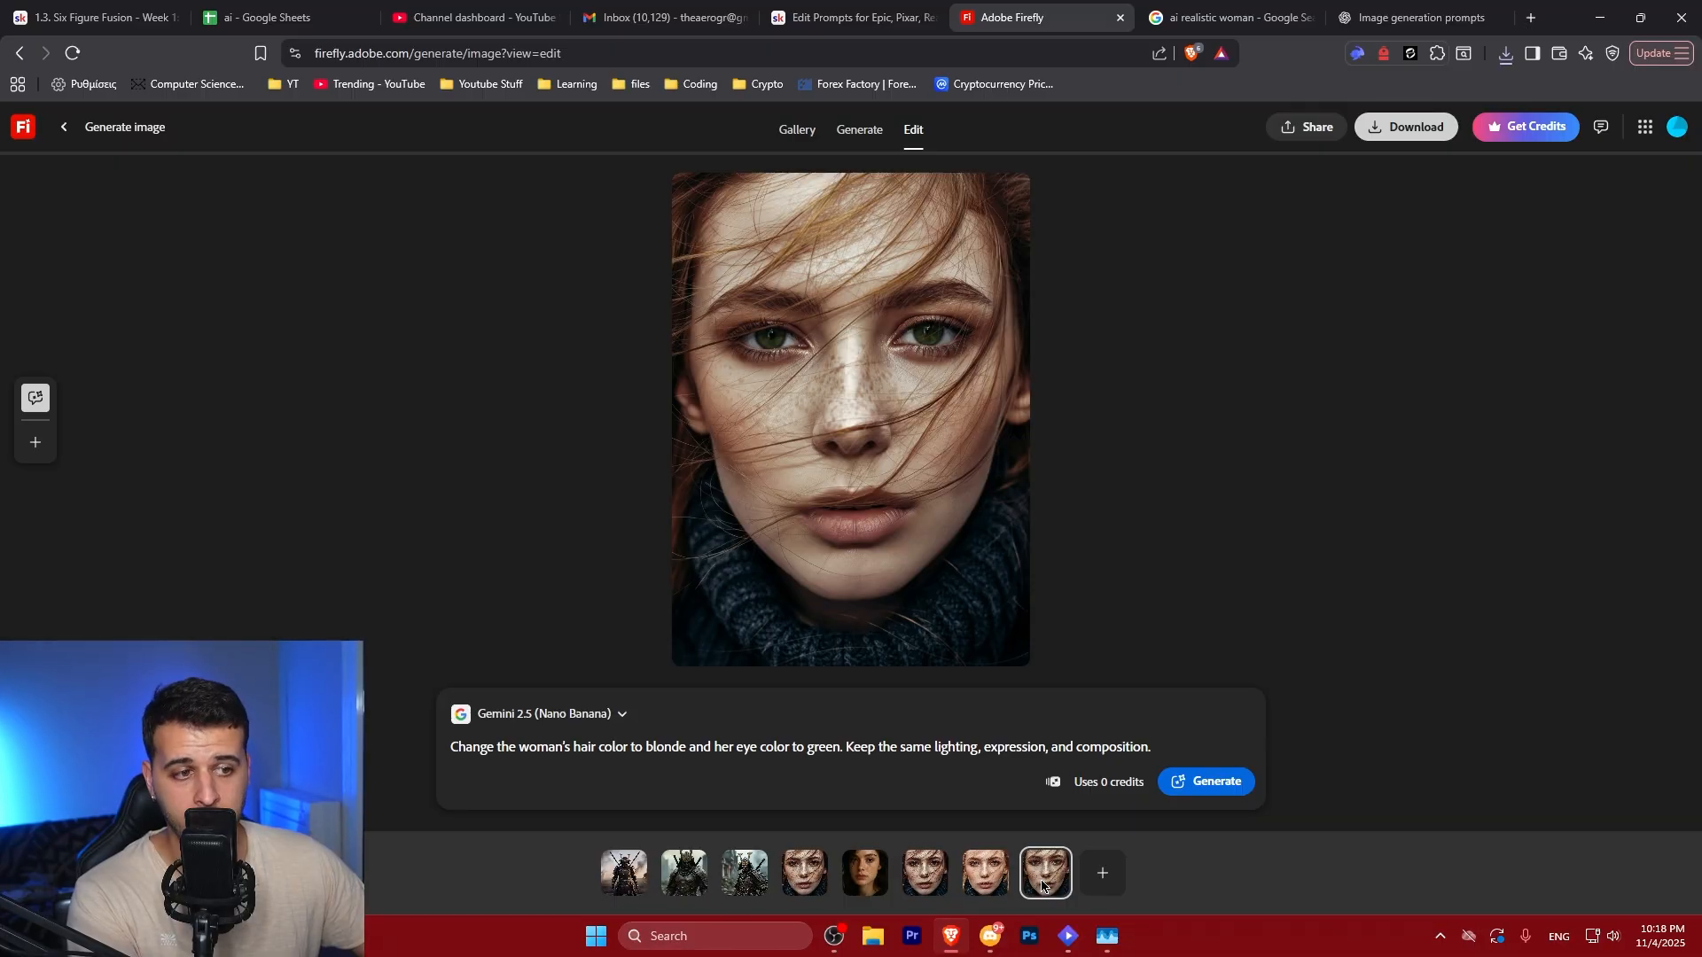
click(992, 879)
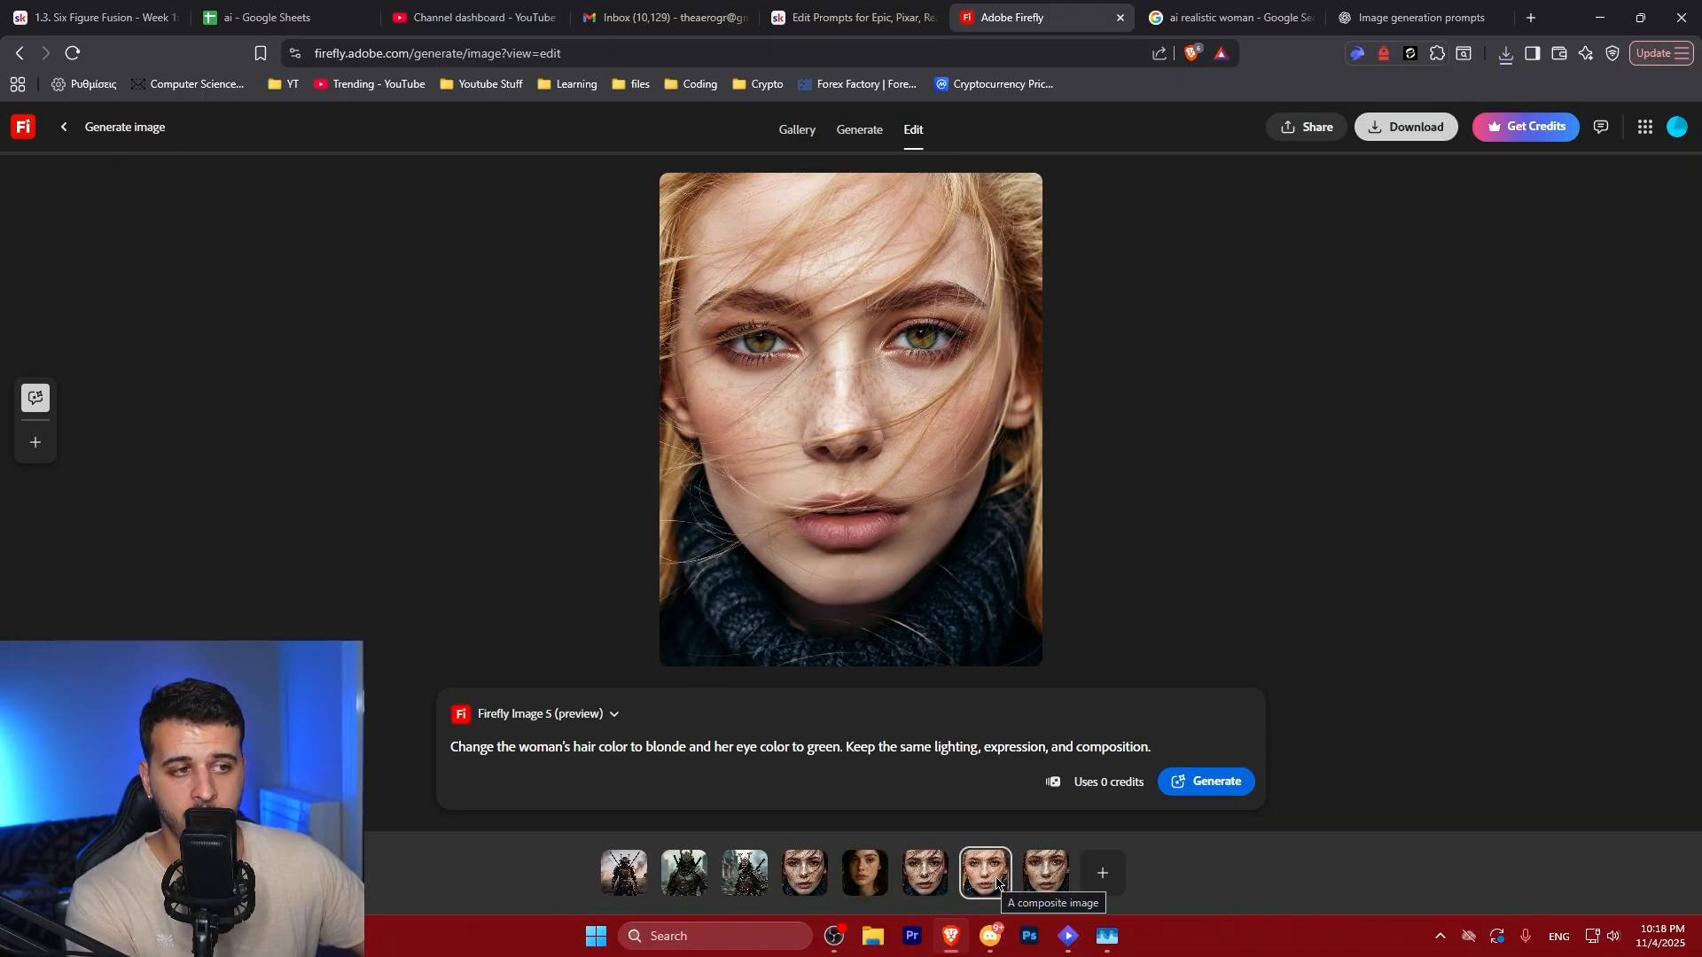
click(944, 886)
click(985, 880)
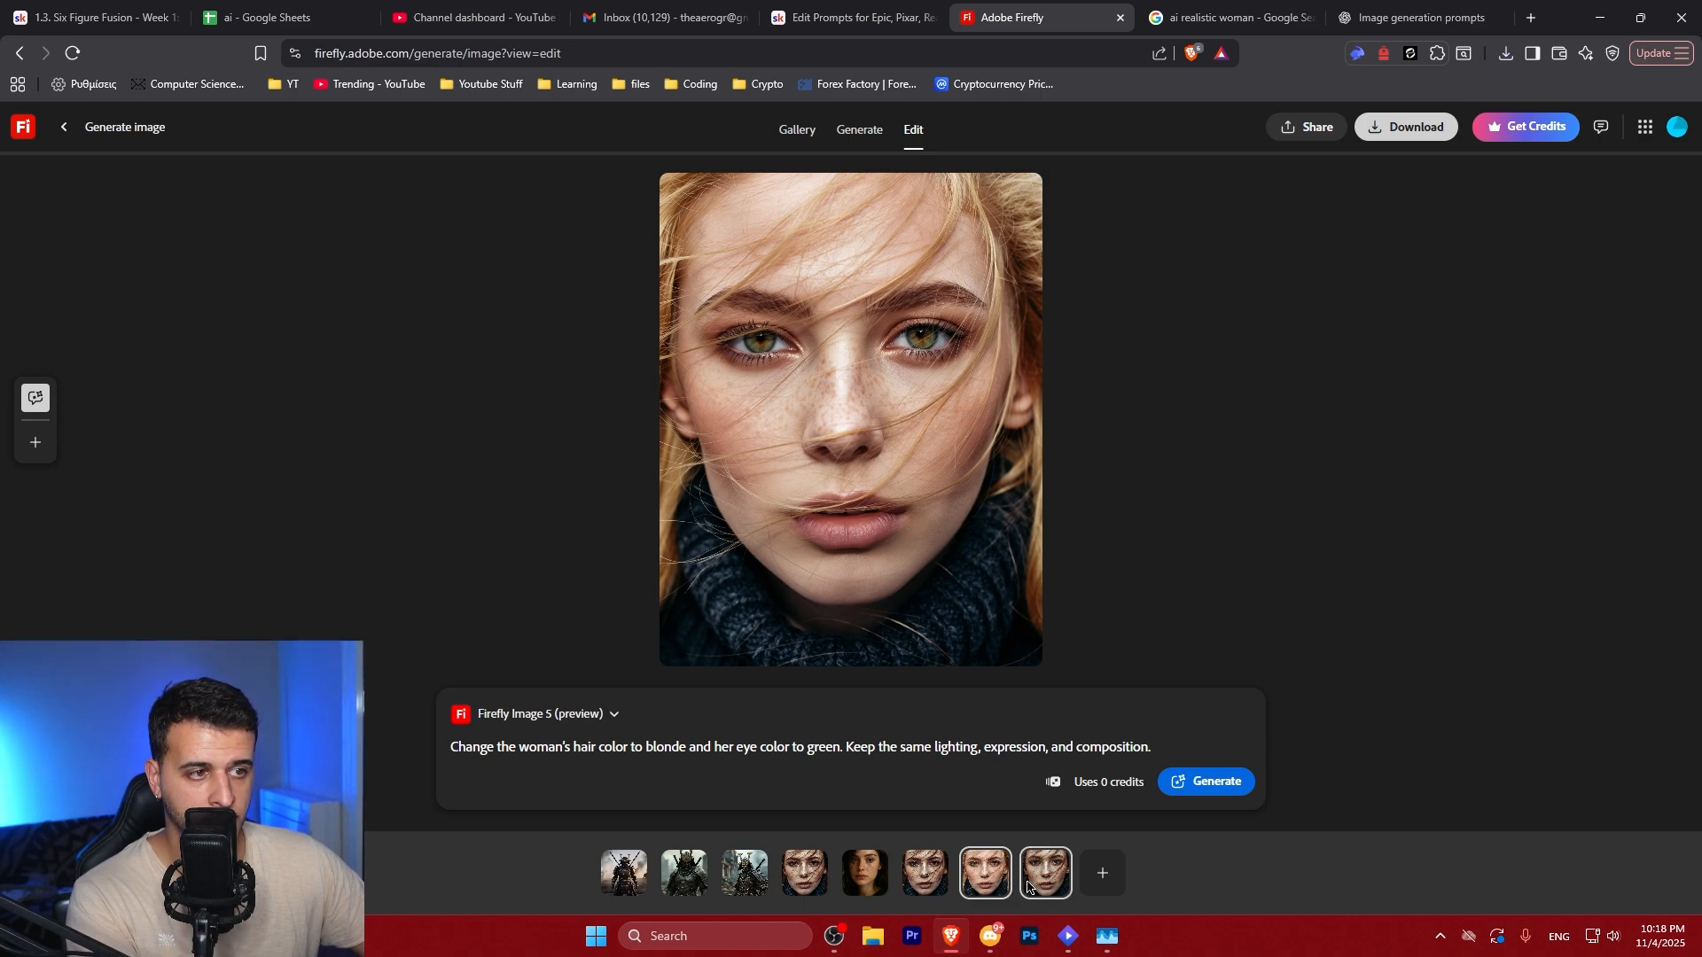
click(926, 882)
click(1001, 886)
click(1044, 882)
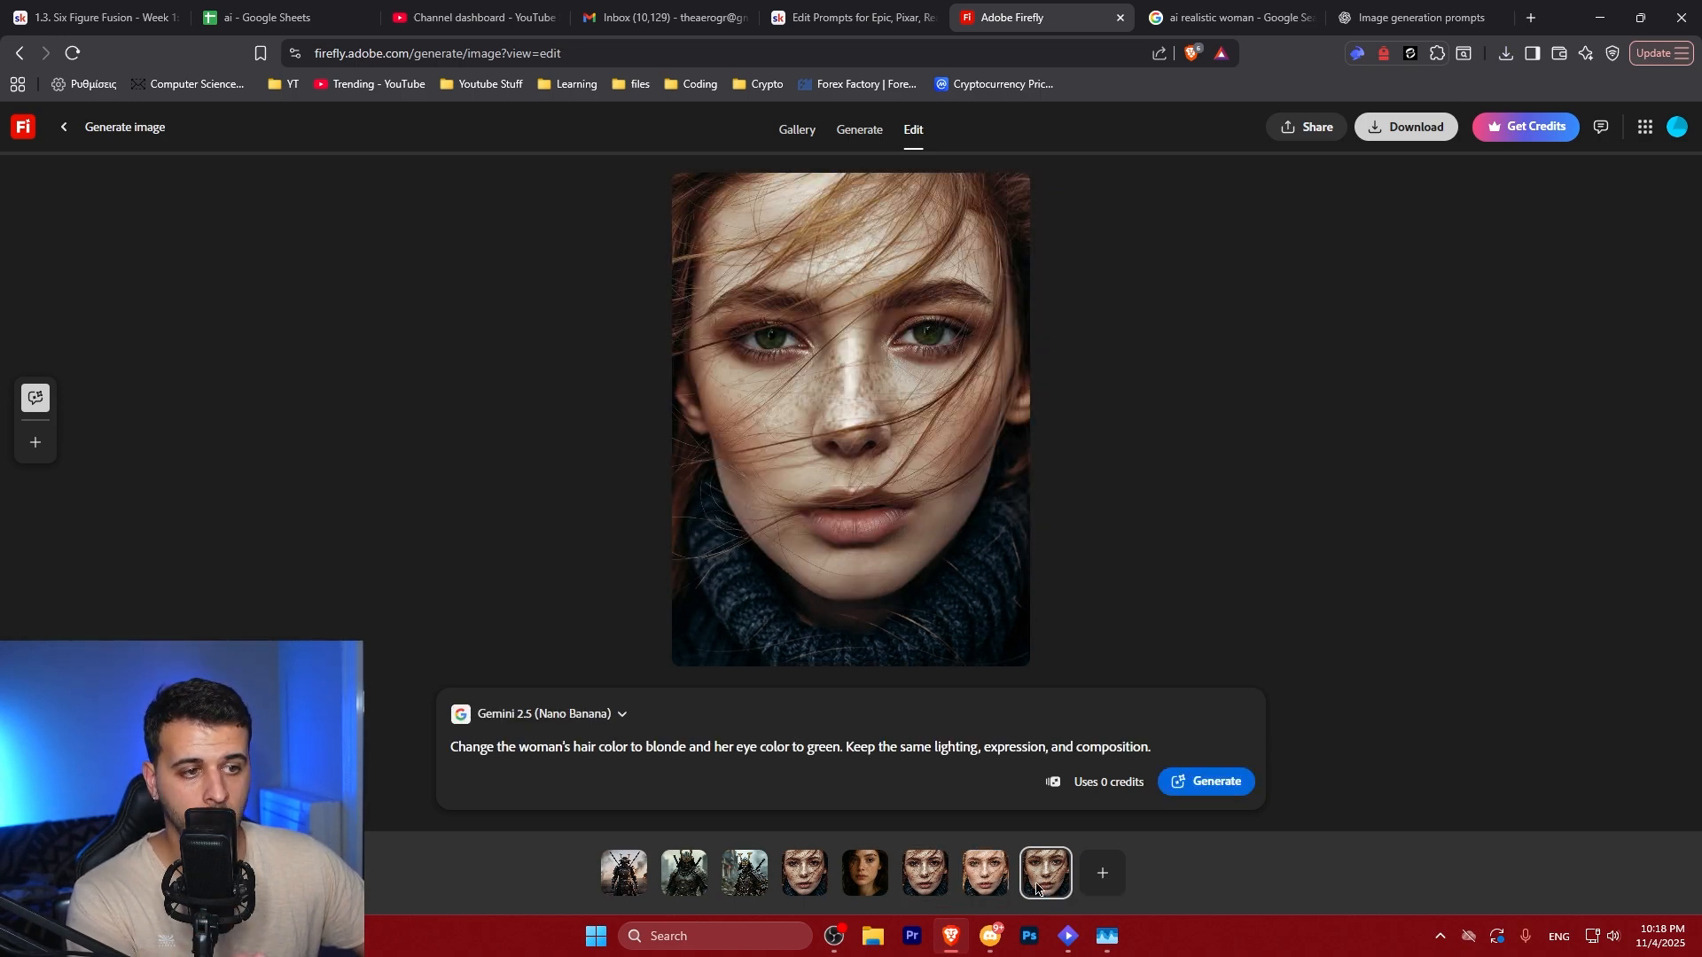
click(987, 887)
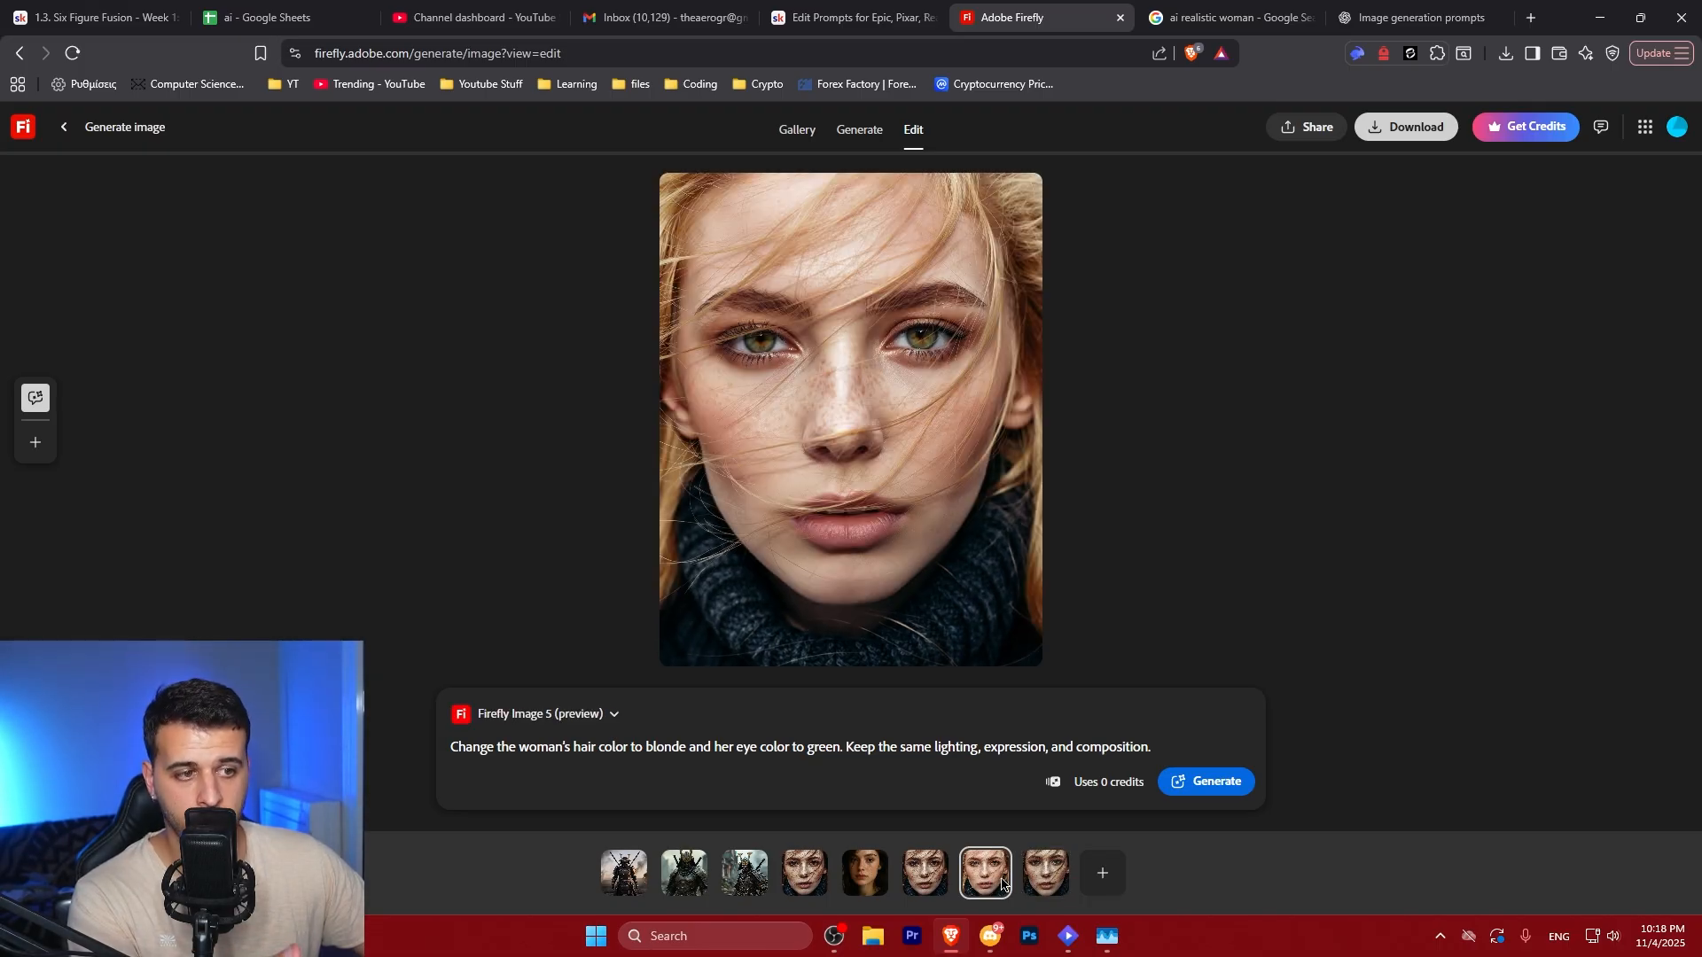
click(1028, 882)
click(999, 885)
click(1044, 884)
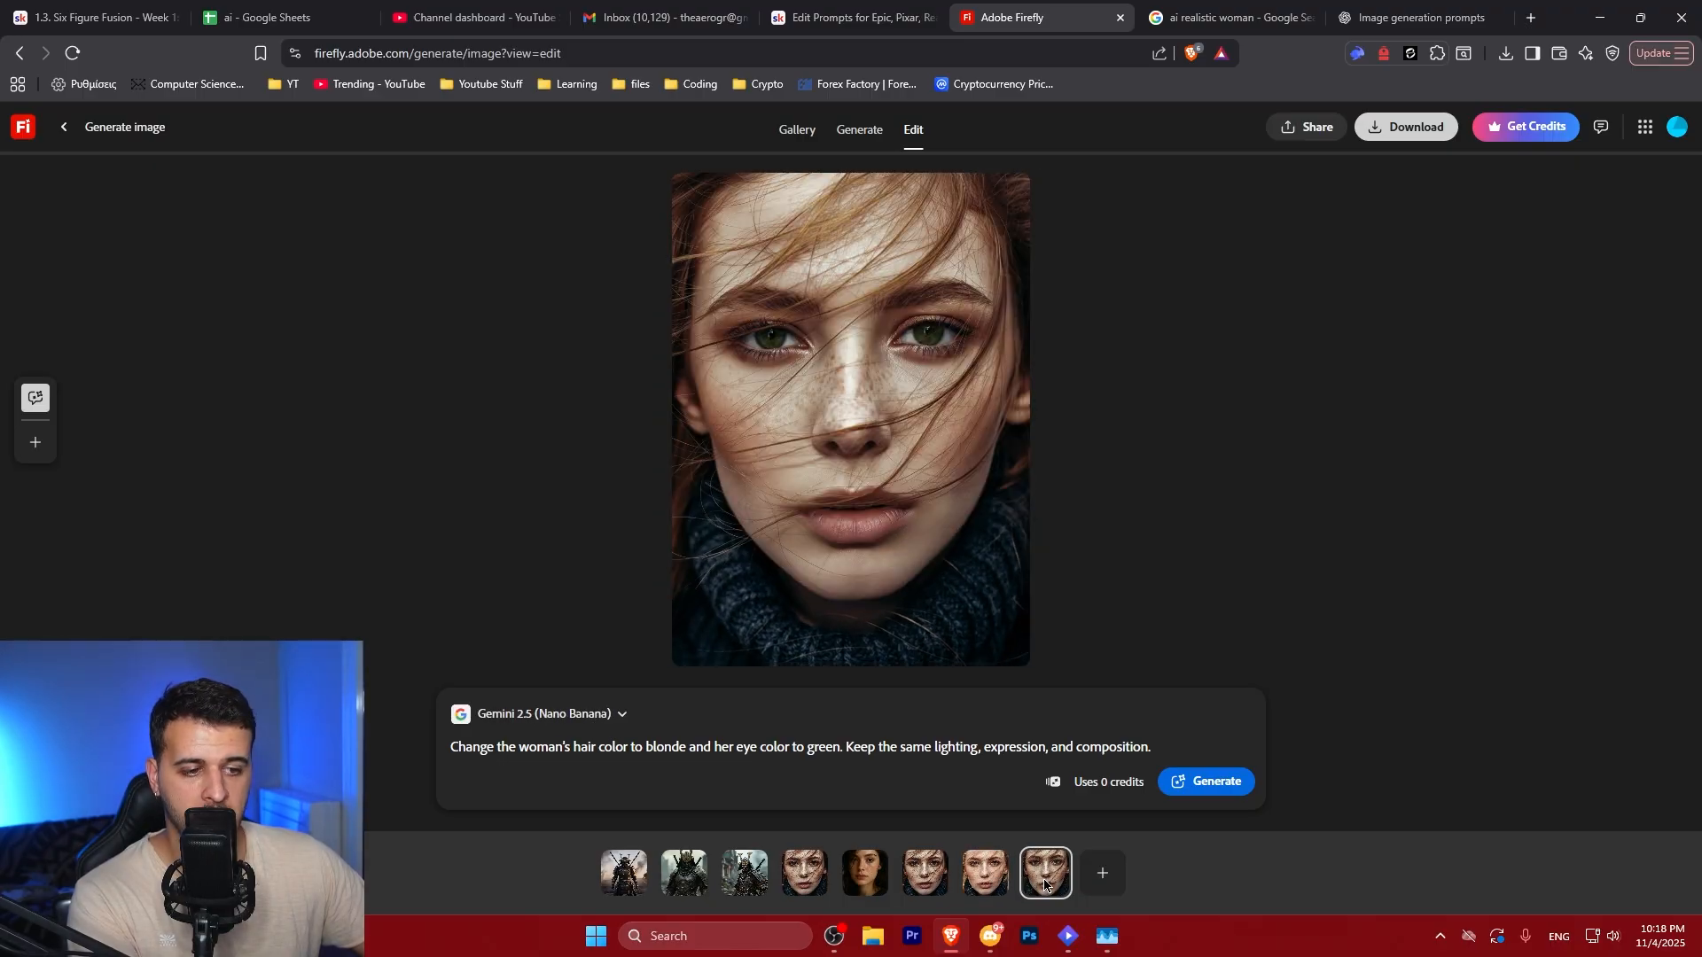
click(985, 886)
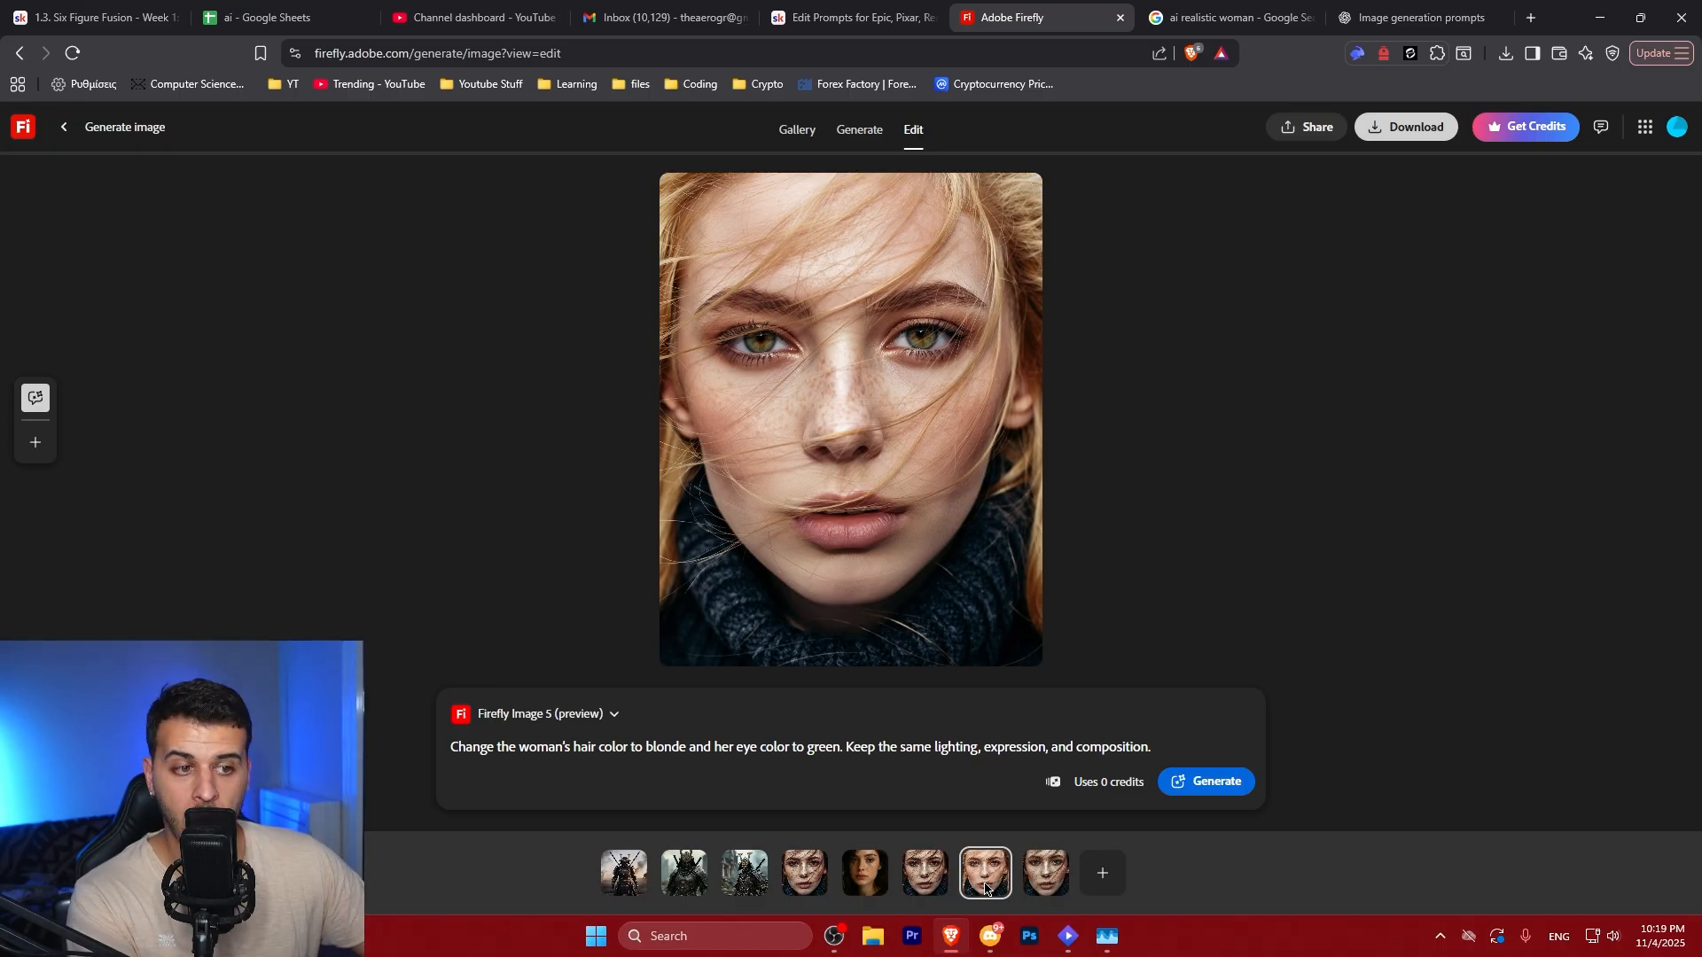
click(935, 871)
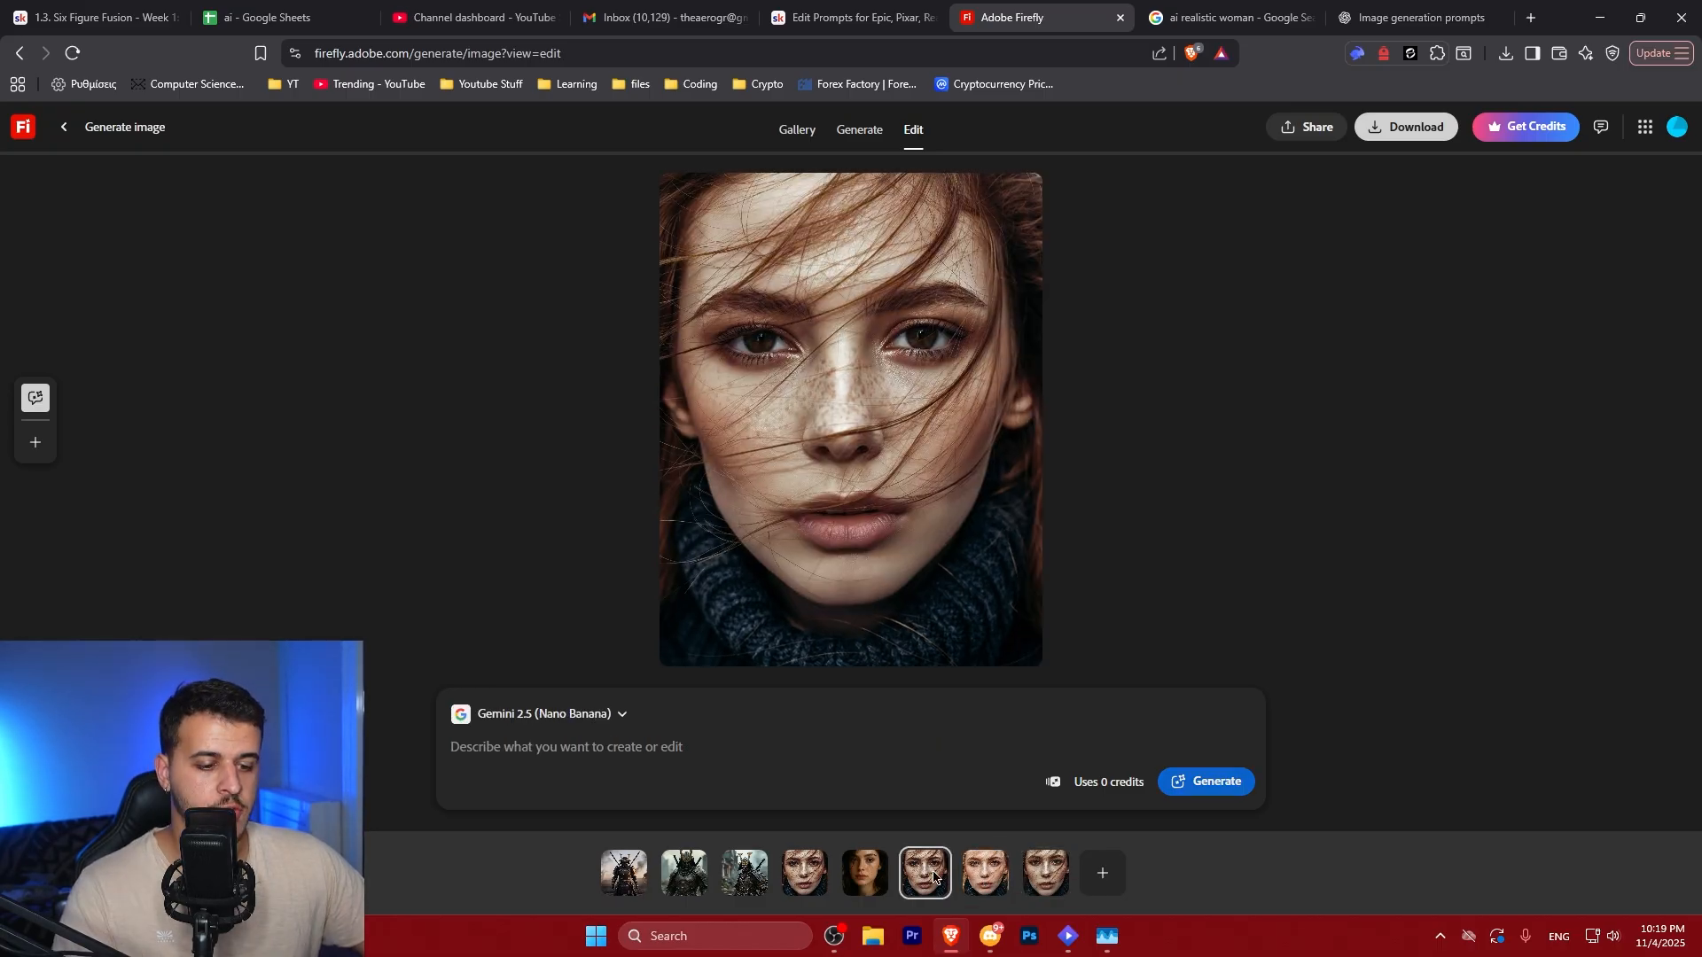
Display the close-up samurai image, and copy the prompt replacing the katanas with two revolvers from the Skool edit prompts page
click(684, 873)
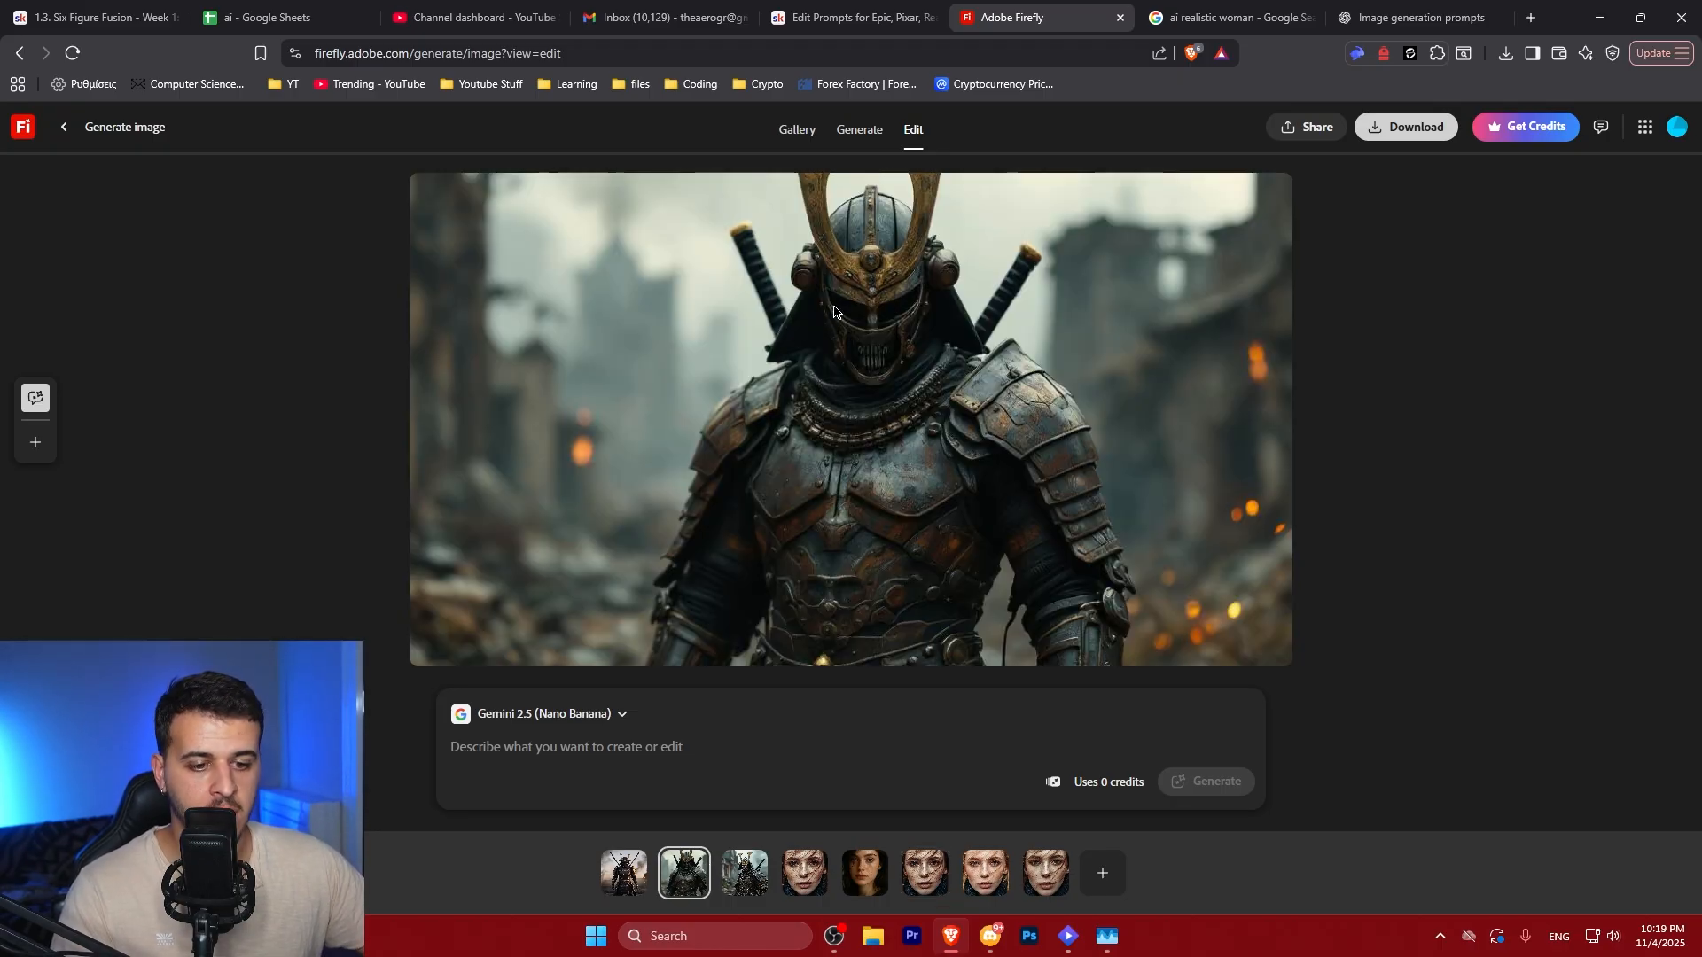
click(850, 17)
drag(714, 319, 848, 340)
key(ctrl+c)
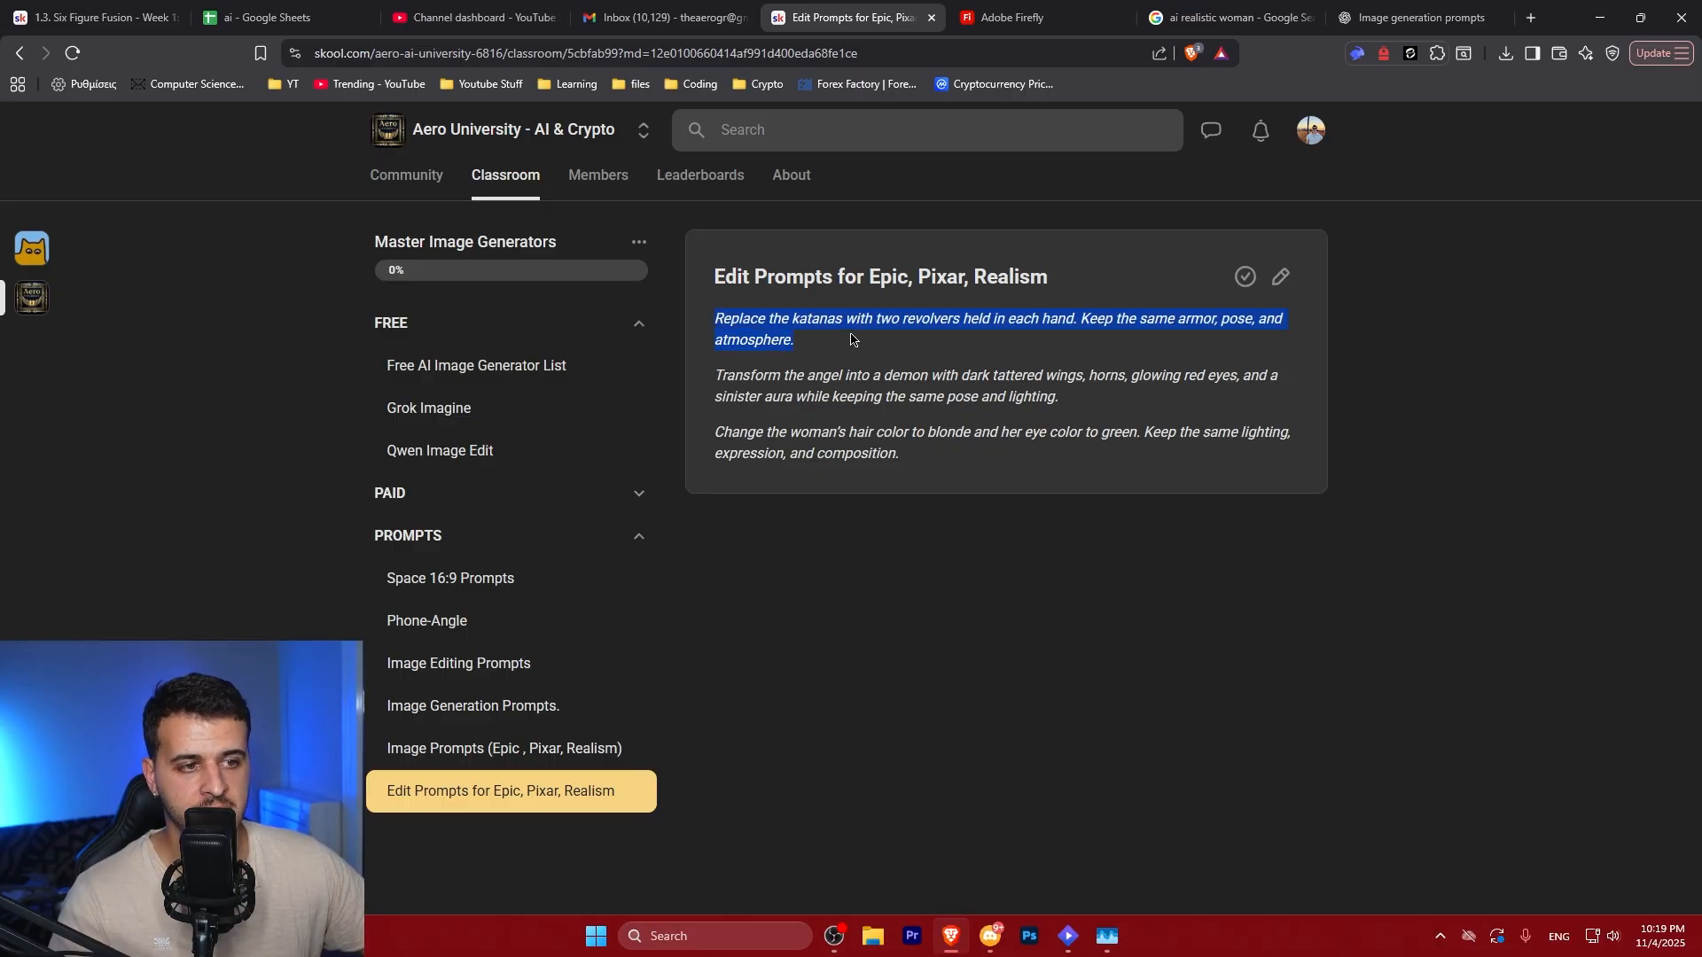
Return to Adobe Firefly and generate an edit of the close-up samurai with Firefly Image 5 (preview) using the copied revolvers prompt
click(1012, 17)
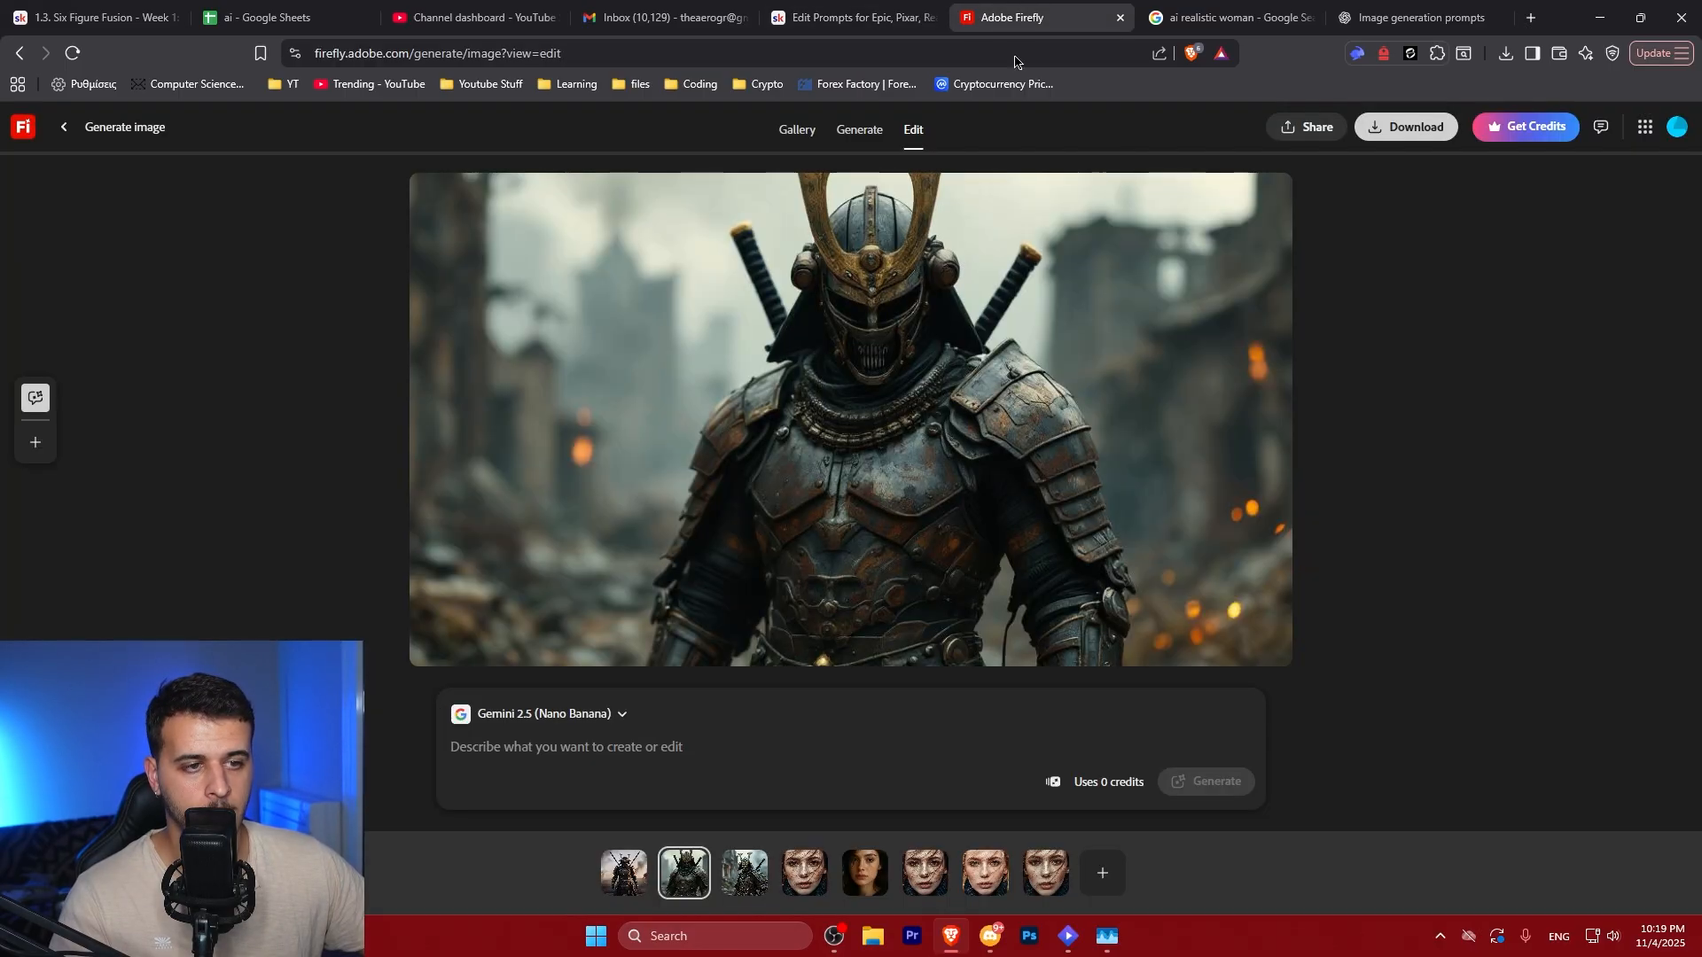
click(585, 716)
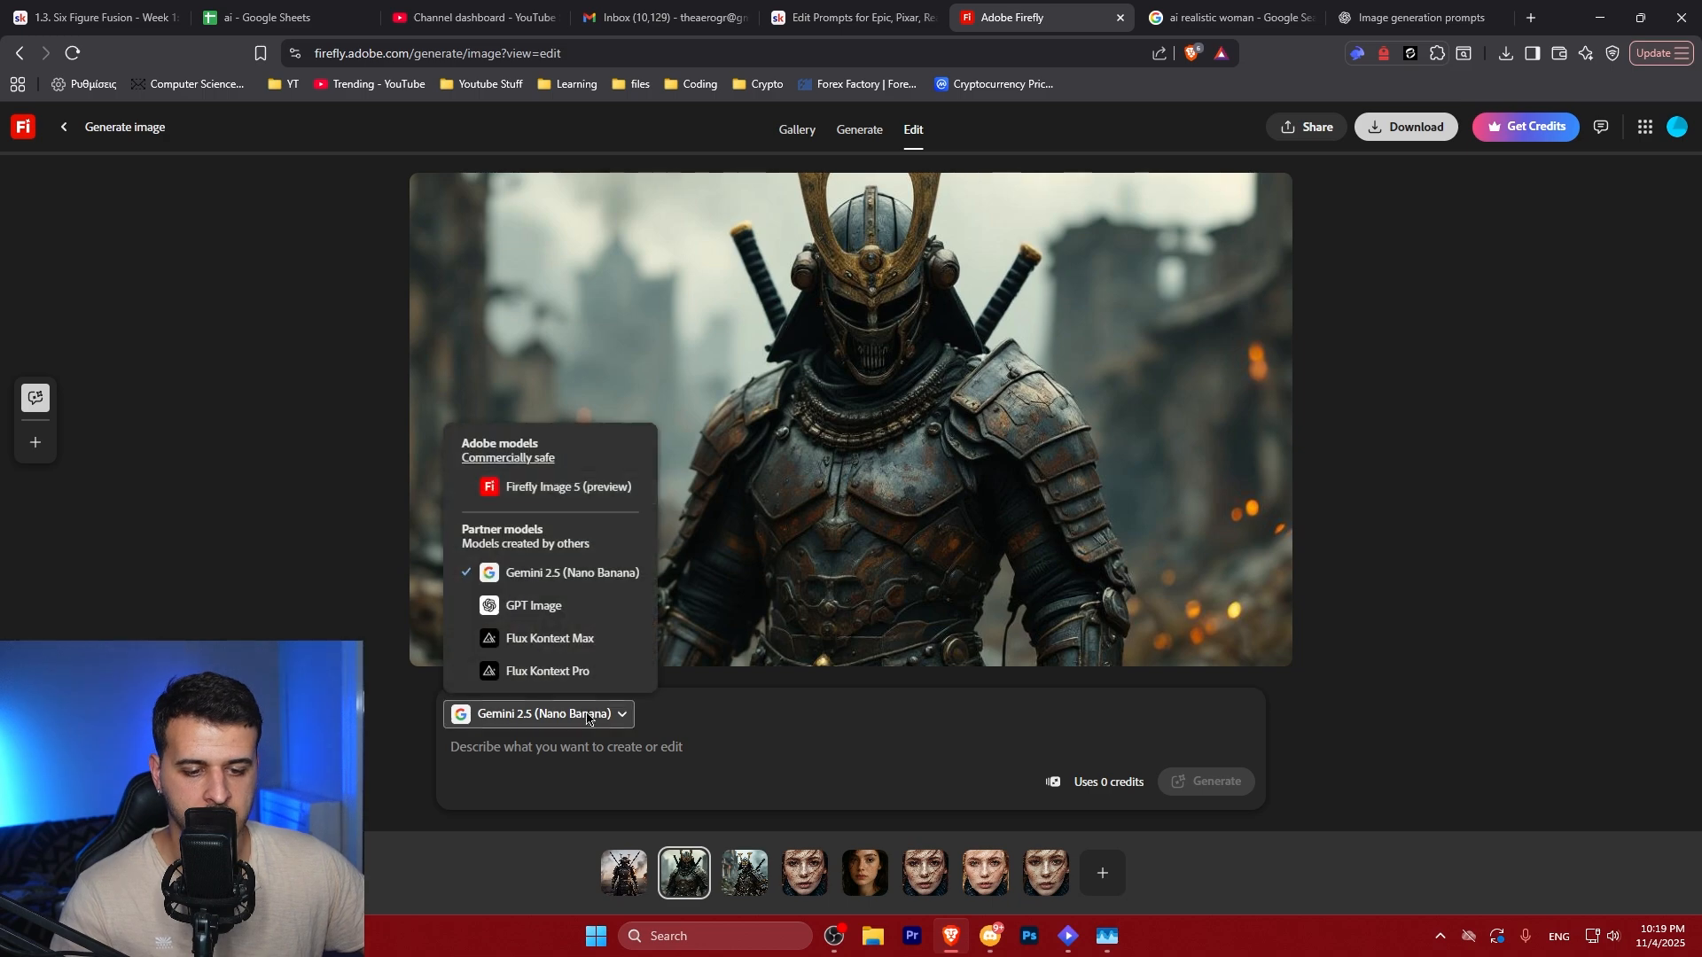
click(535, 488)
key(ctrl+v)
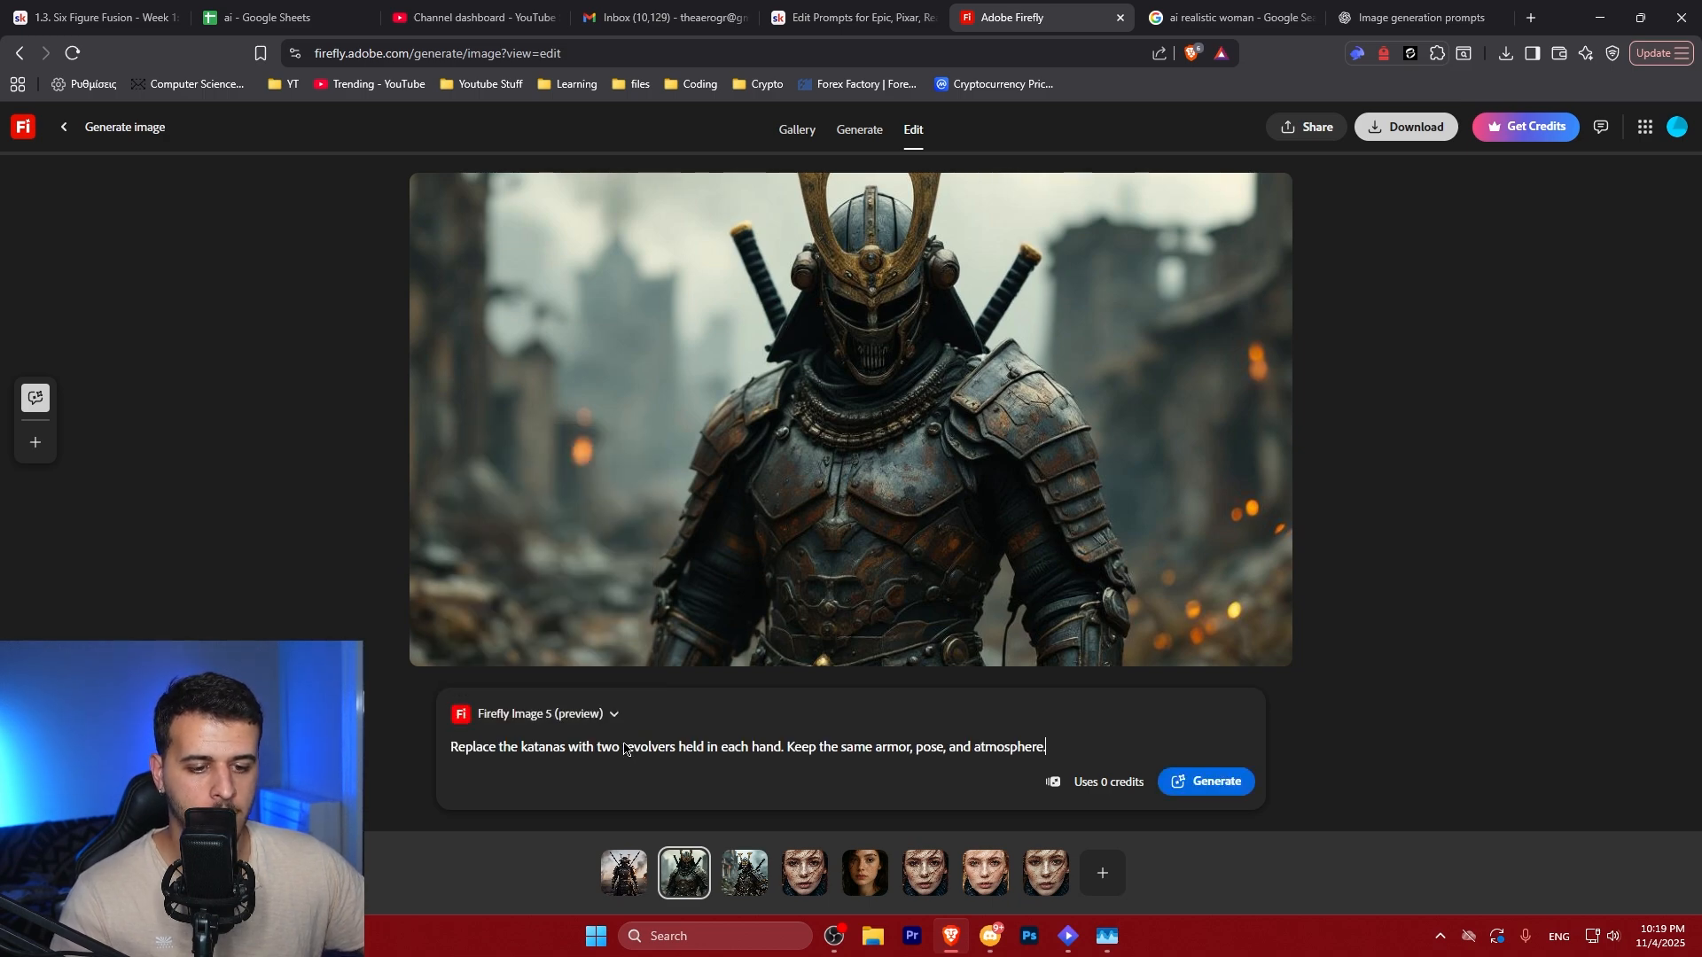
click(1213, 785)
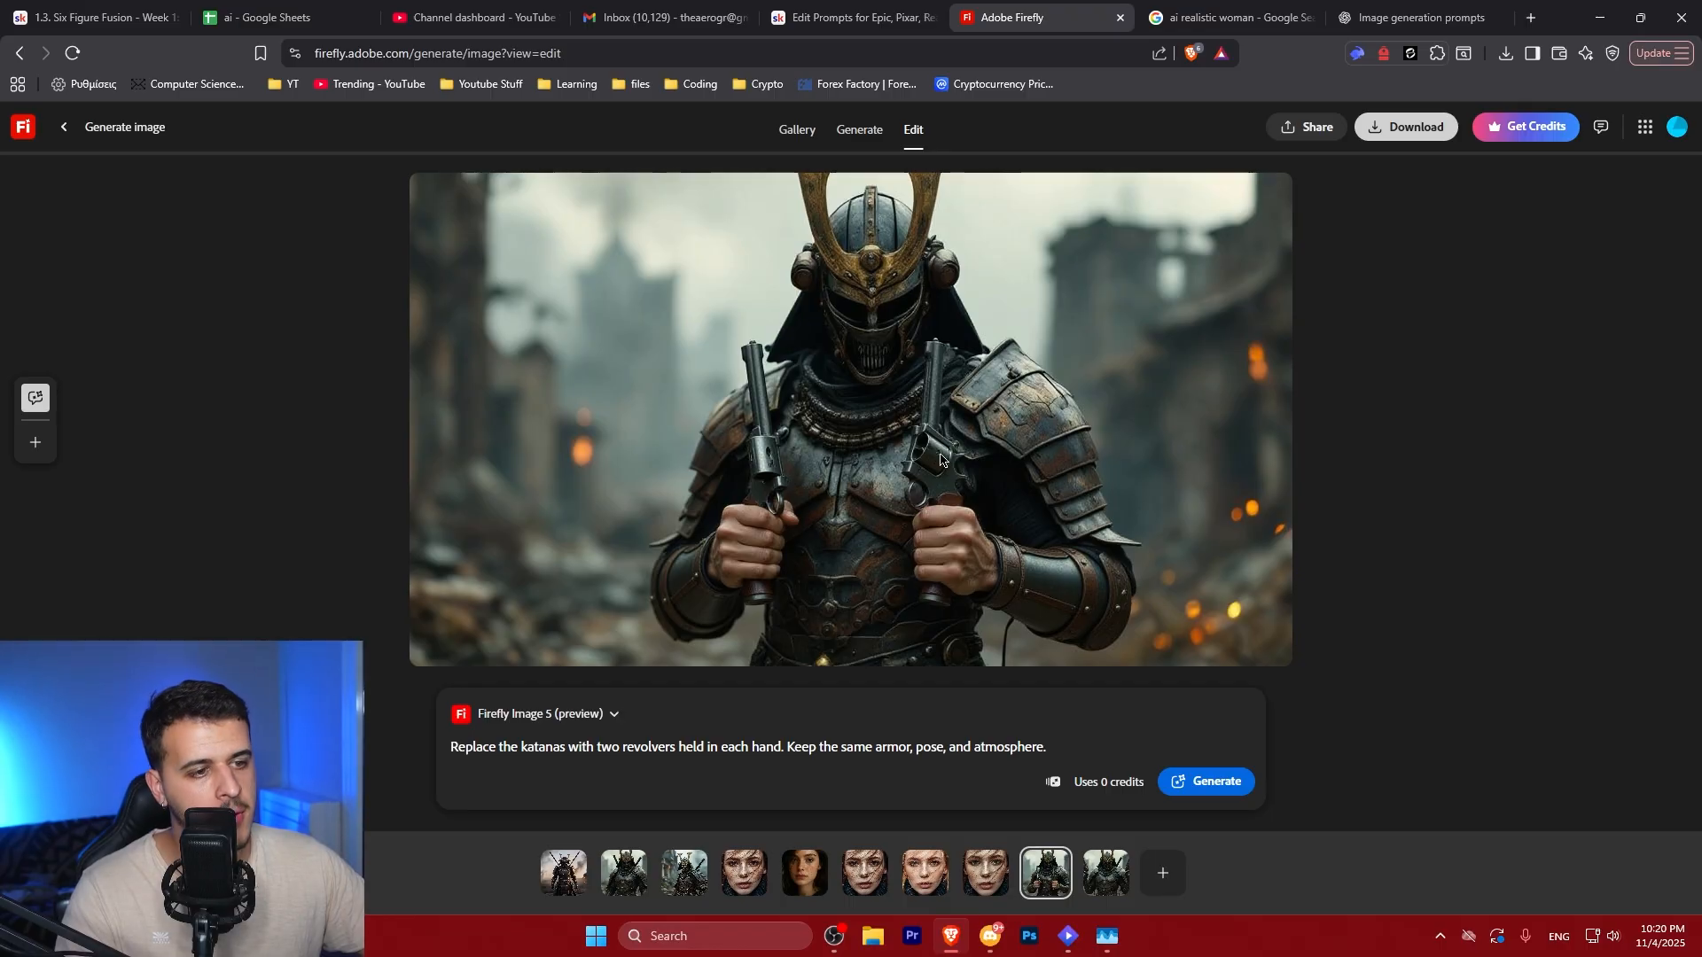
Compare the Gemini 2.5 and Firefly Image 5 revolver edits, and regenerate the edit from the original samurai with Firefly Image 5 (preview)
click(1099, 882)
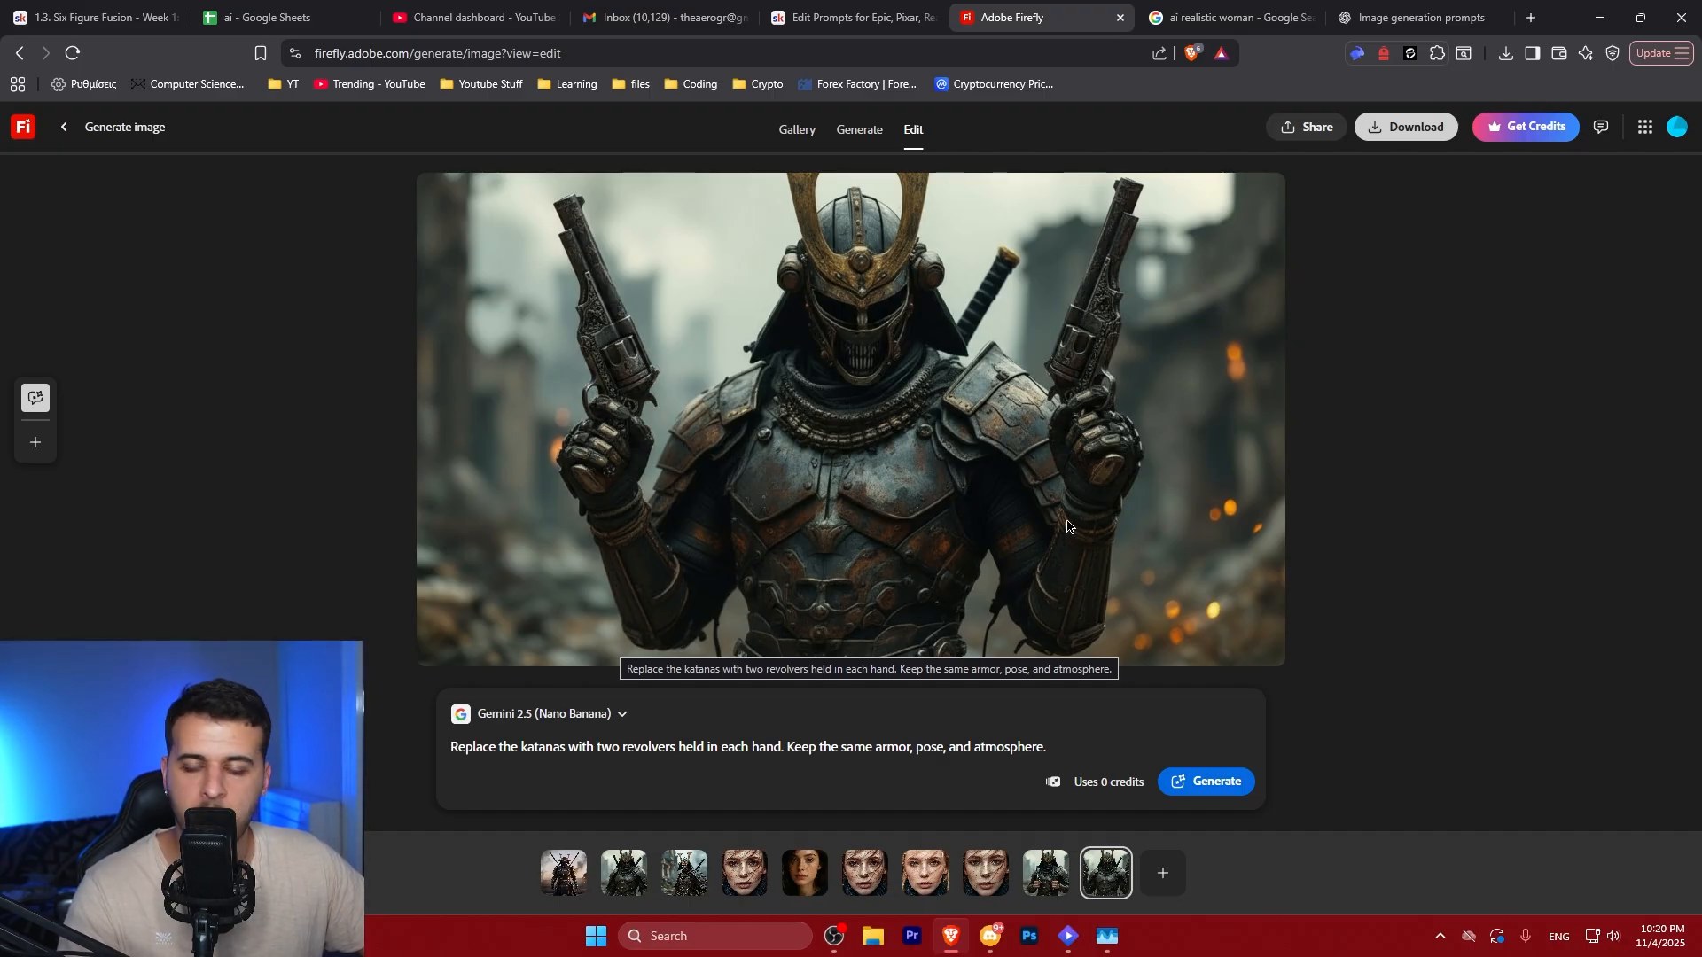
click(1060, 856)
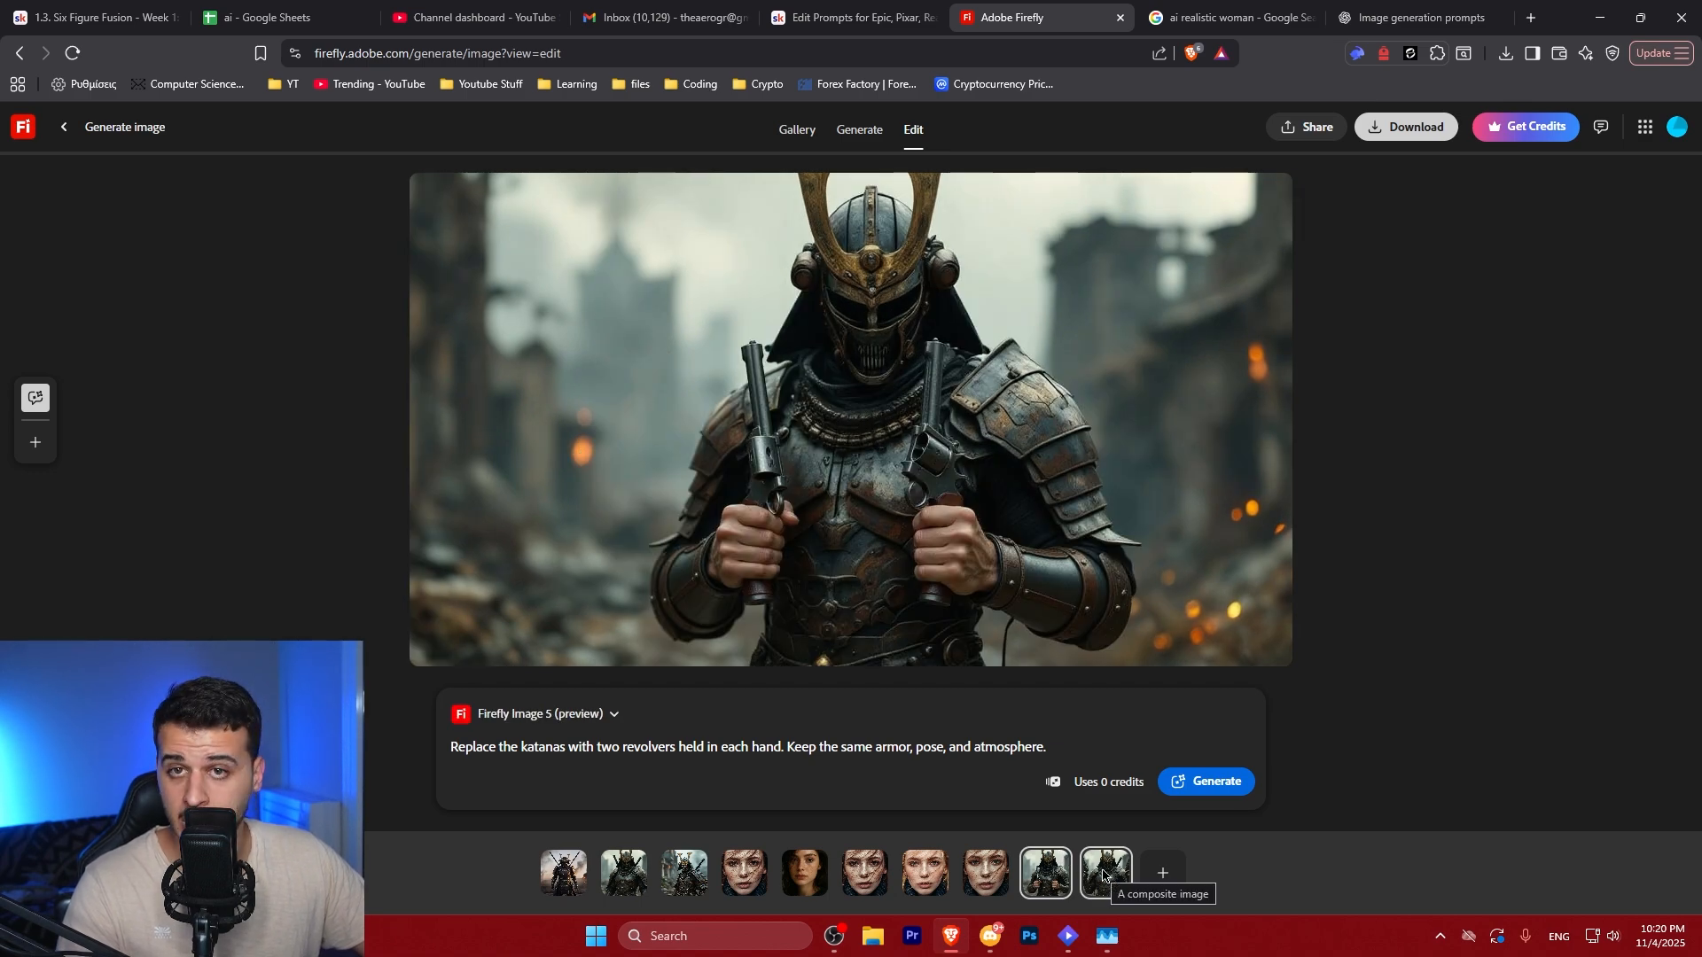
click(624, 873)
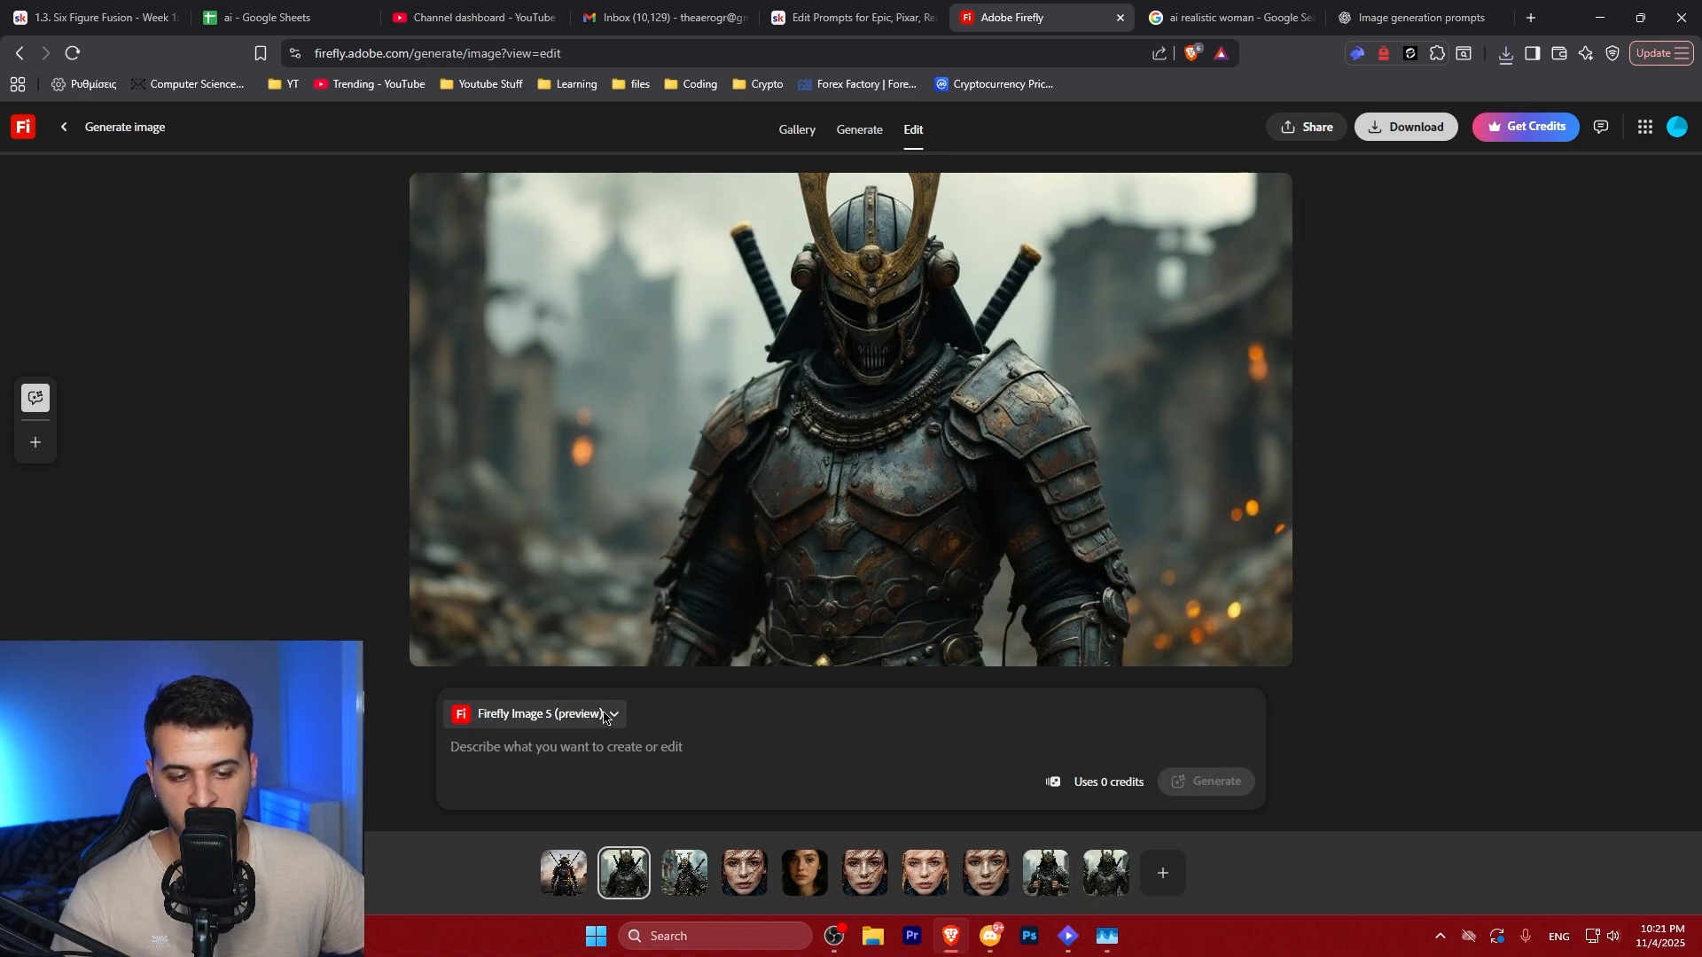
click(591, 758)
key(ctrl+v)
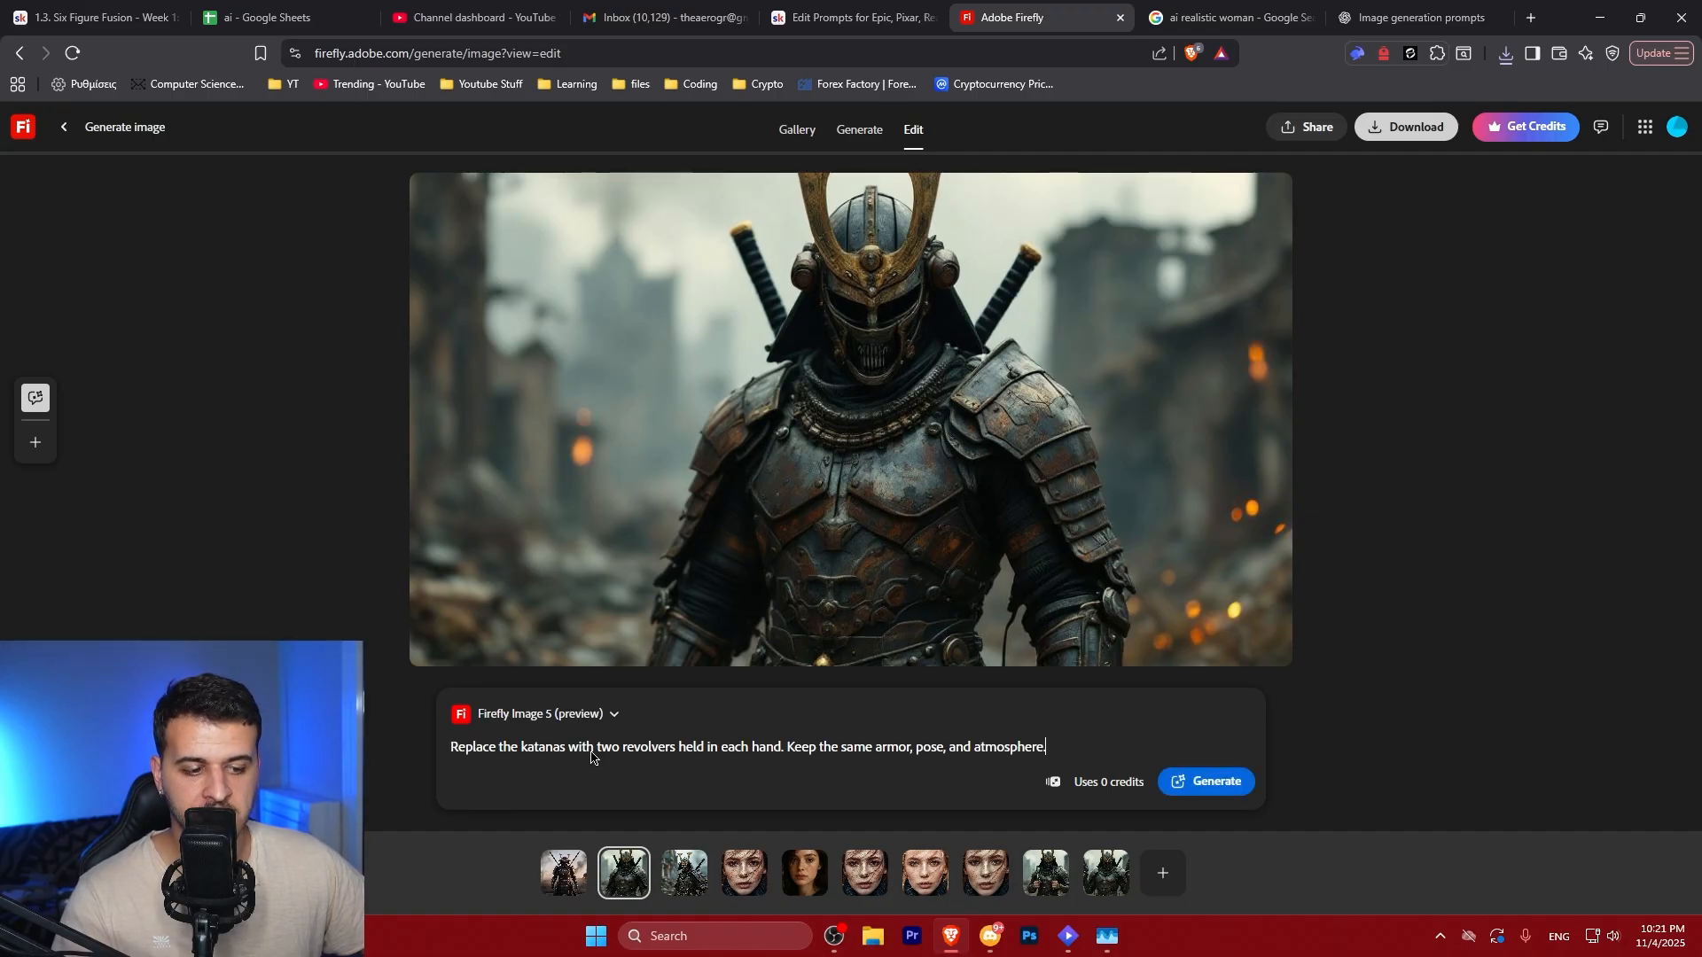
click(1168, 778)
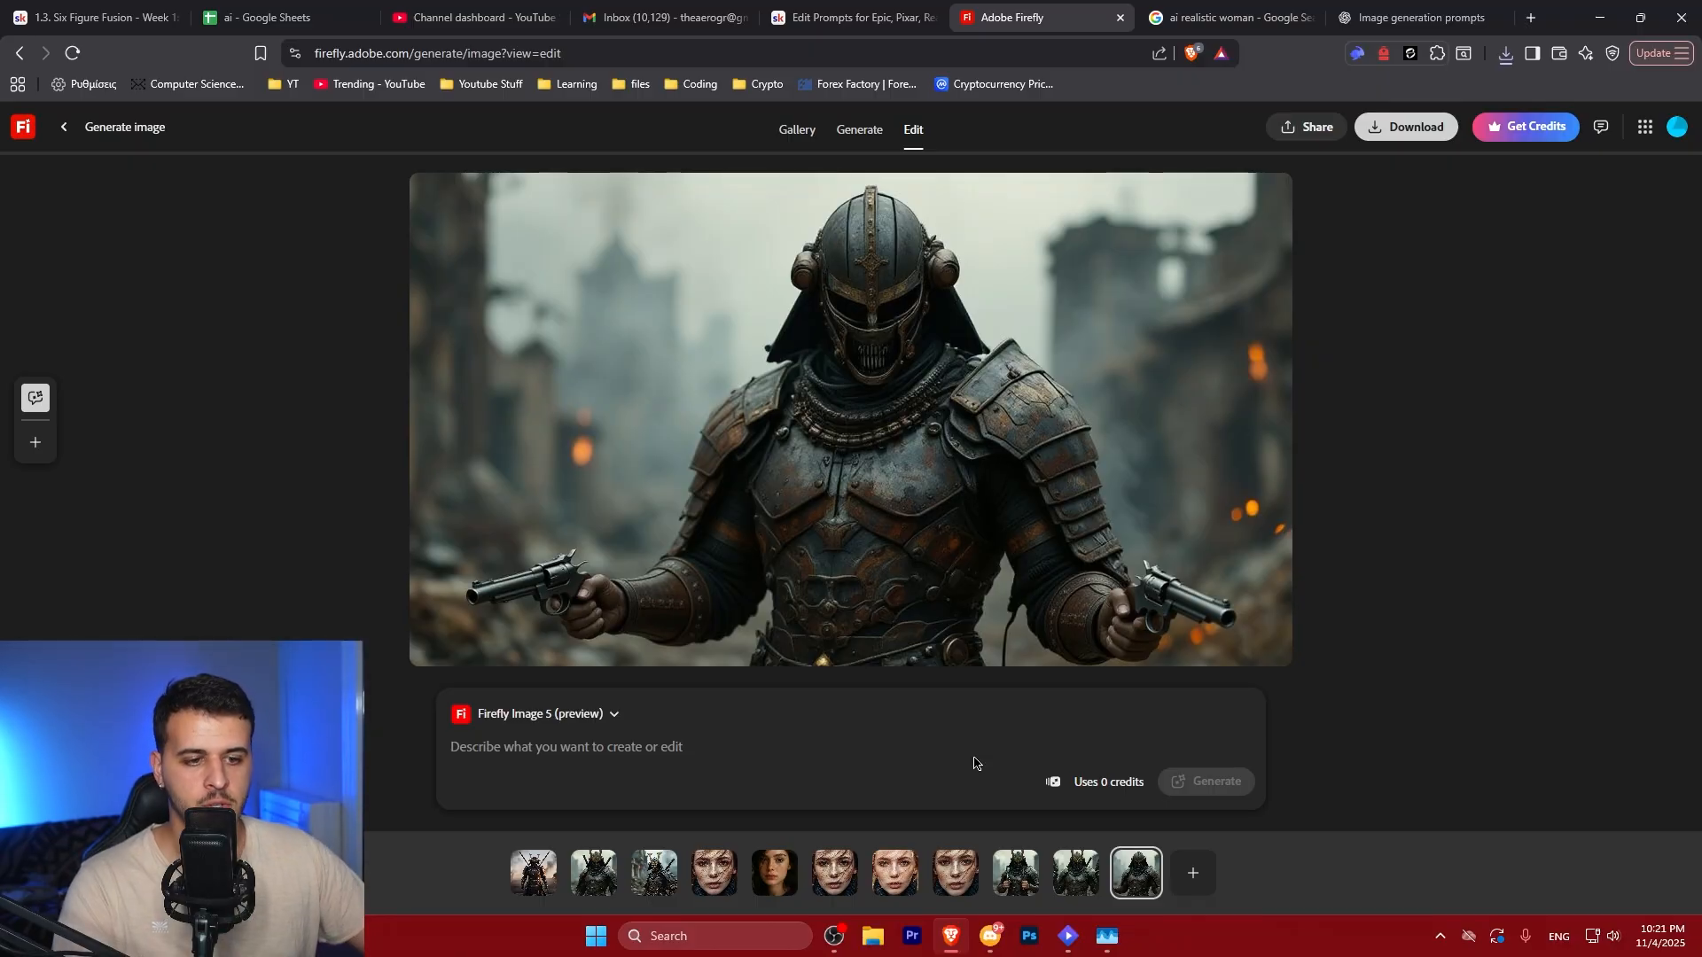
Compare the second Firefly Image 5 revolver edit with the Gemini 2.5 edit and the first Firefly edit, examining helmet, hands and weapons
click(1076, 876)
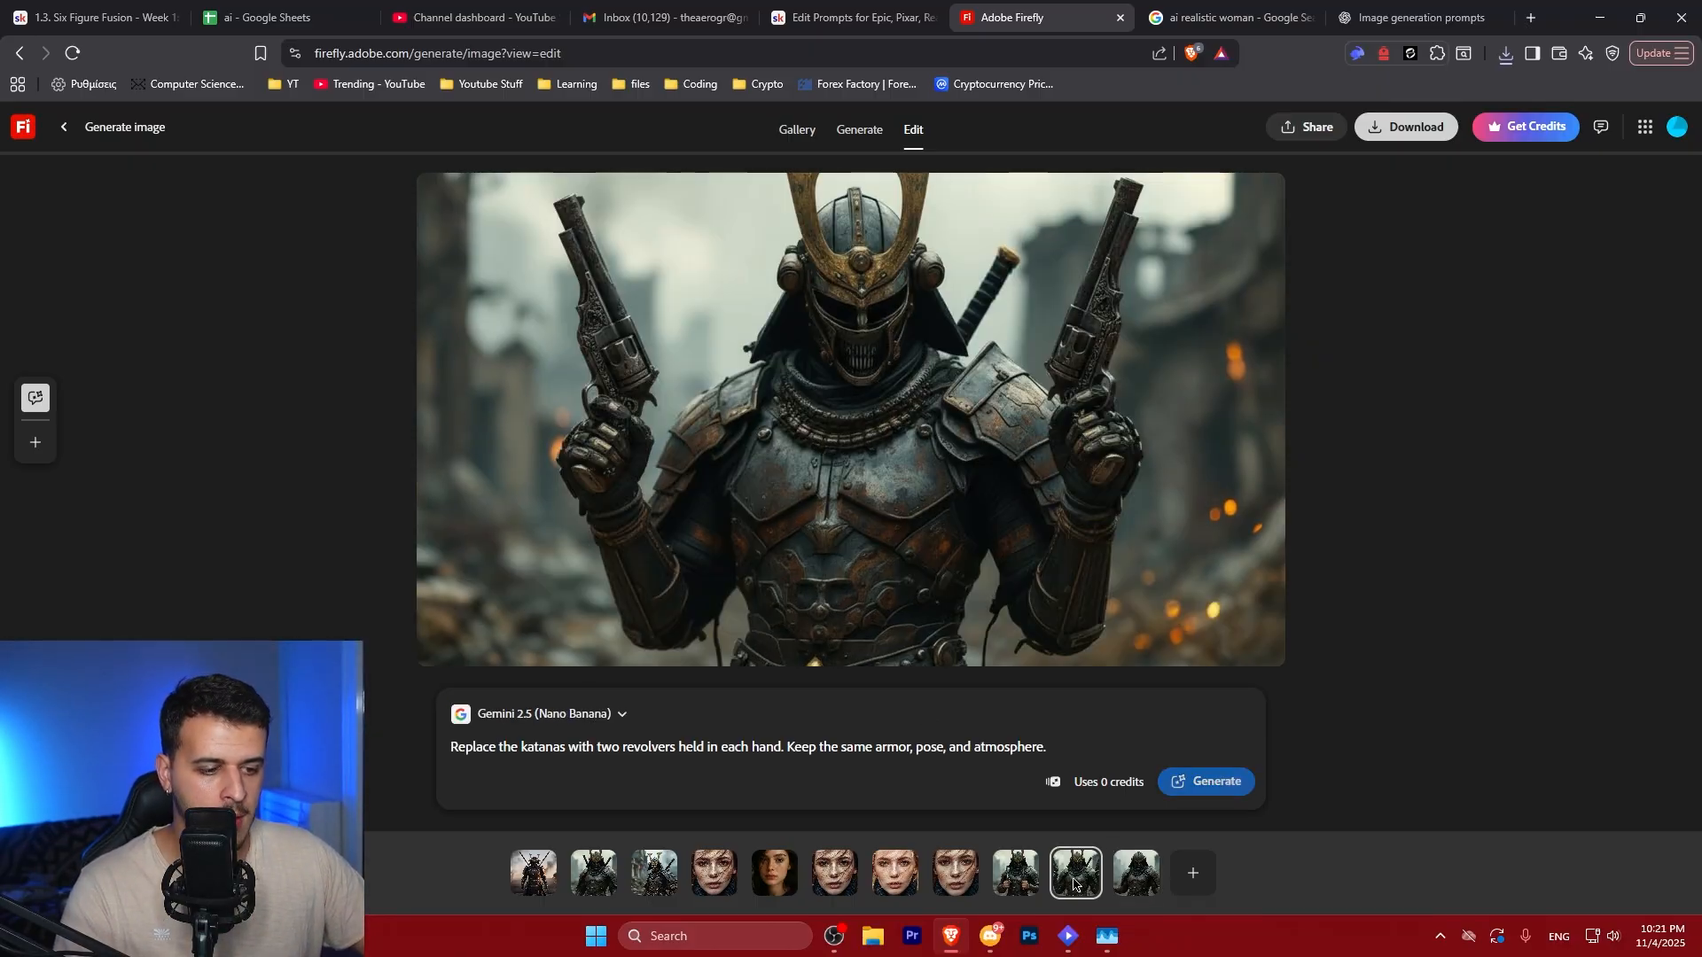
click(1016, 876)
click(1121, 882)
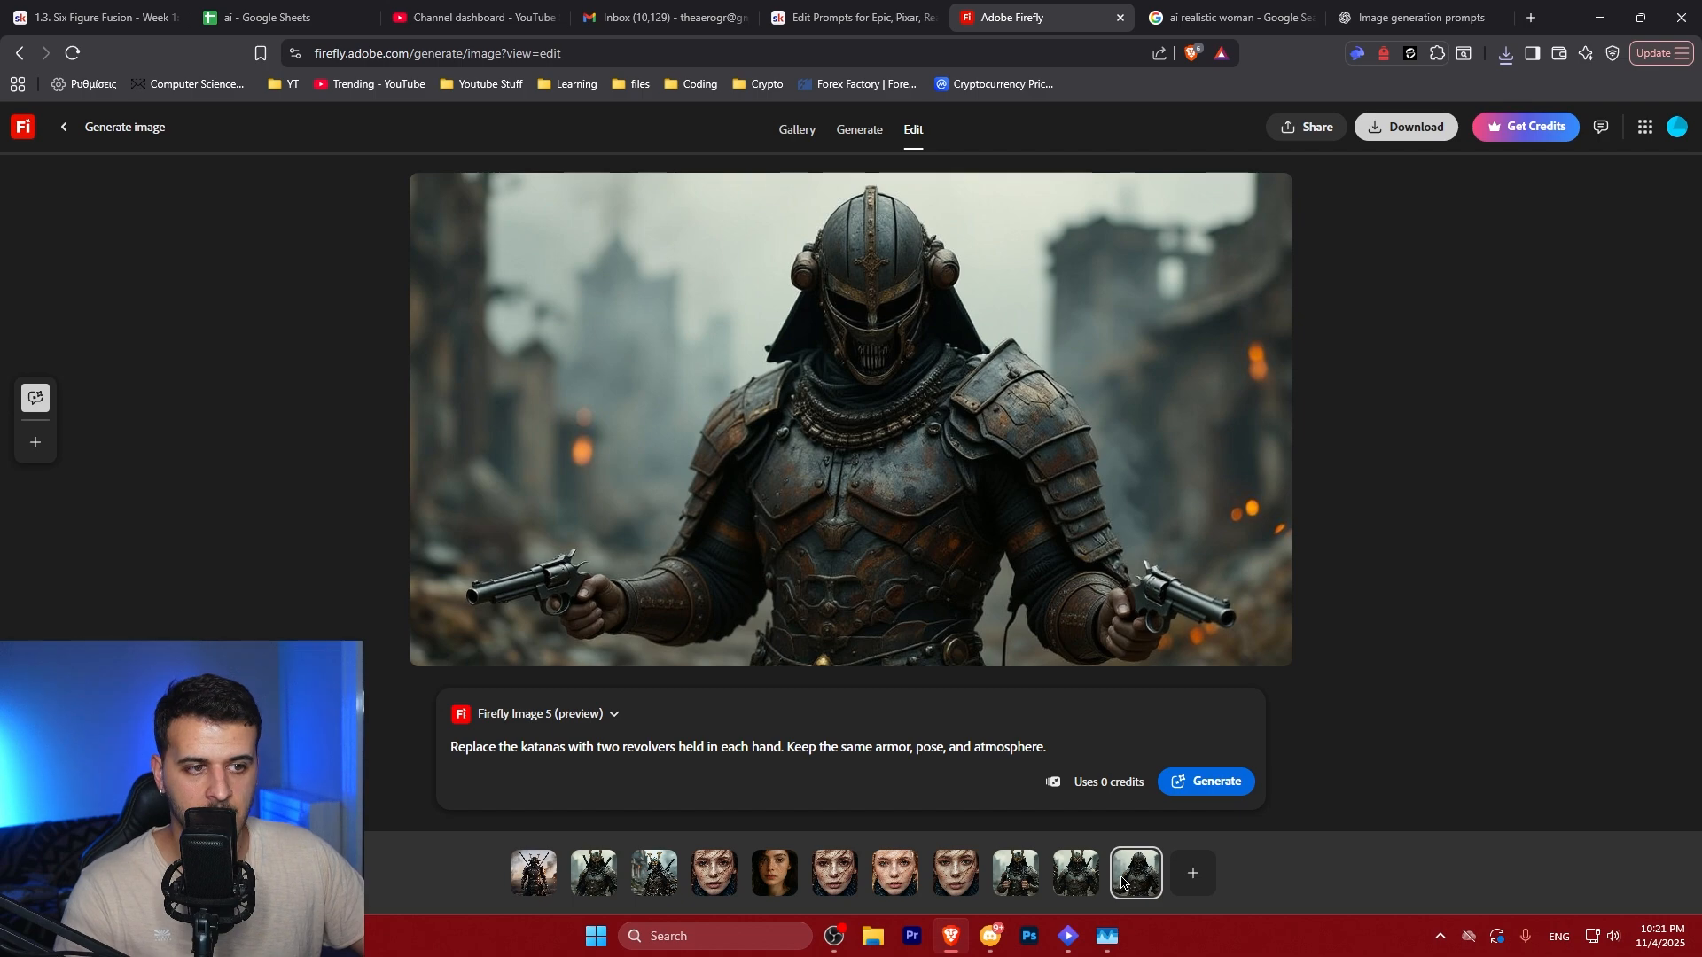
click(1072, 882)
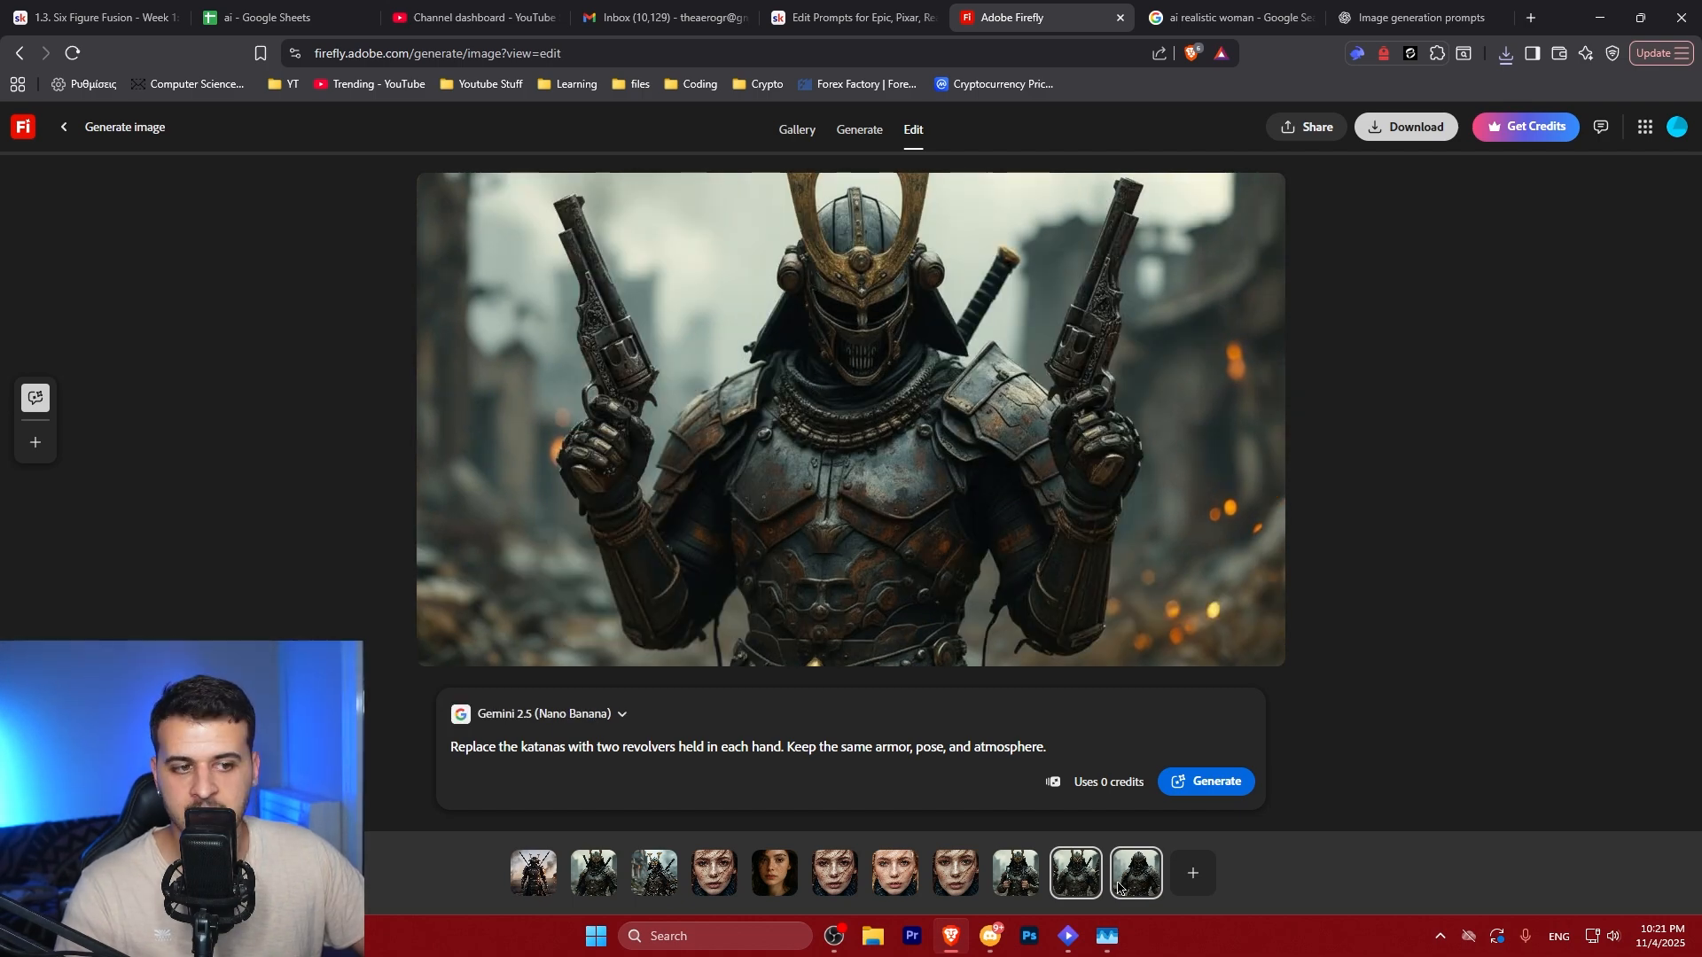
click(1121, 881)
click(1015, 876)
click(1131, 882)
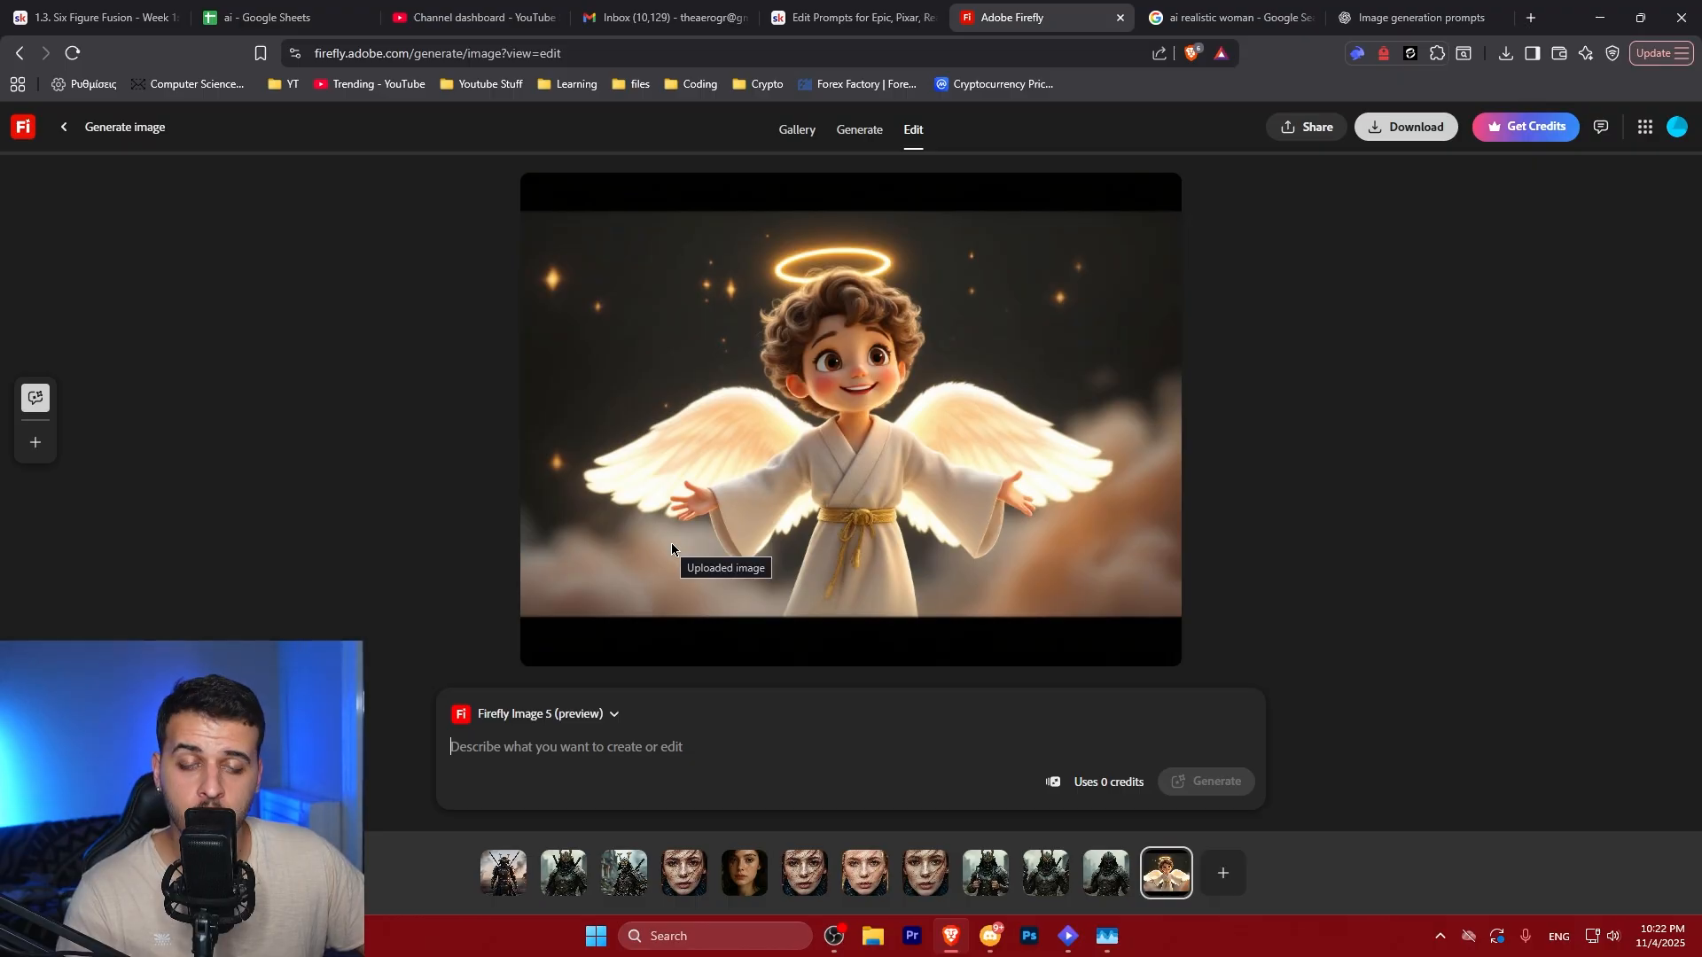
Generate a demon version of the angel with tattered wings, horns and glowing red eyes using Firefly Image 5 (preview), and compare it with the original
key(ctrl+v)
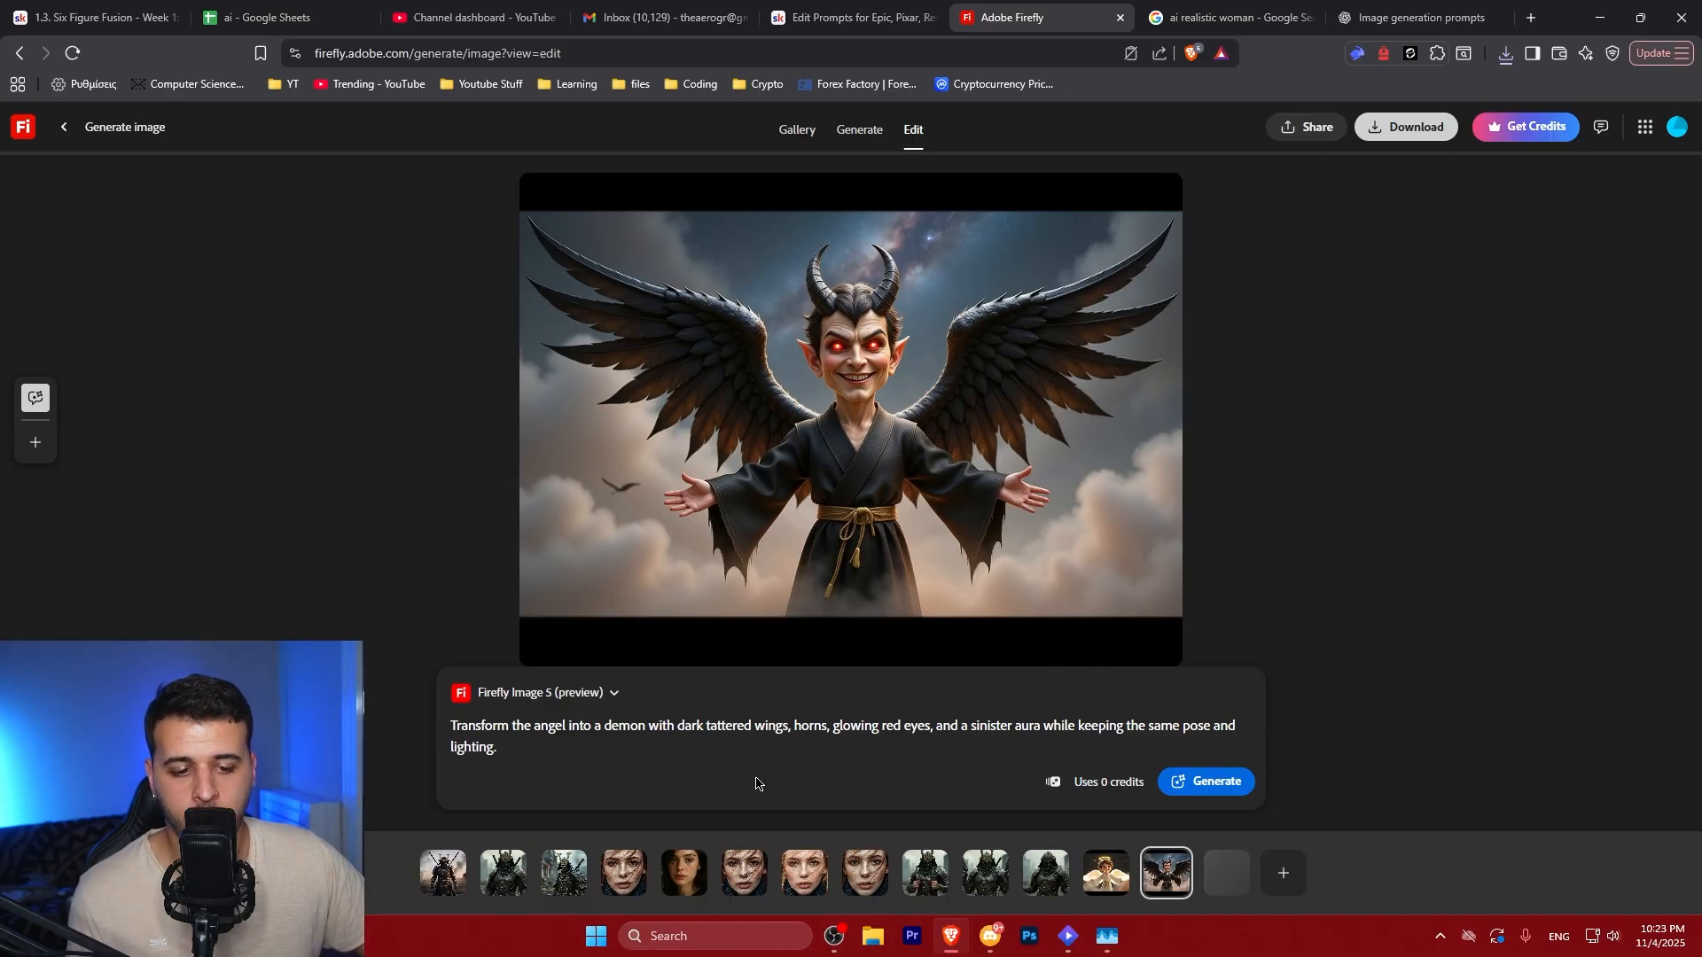
click(1108, 873)
click(1166, 873)
click(1115, 881)
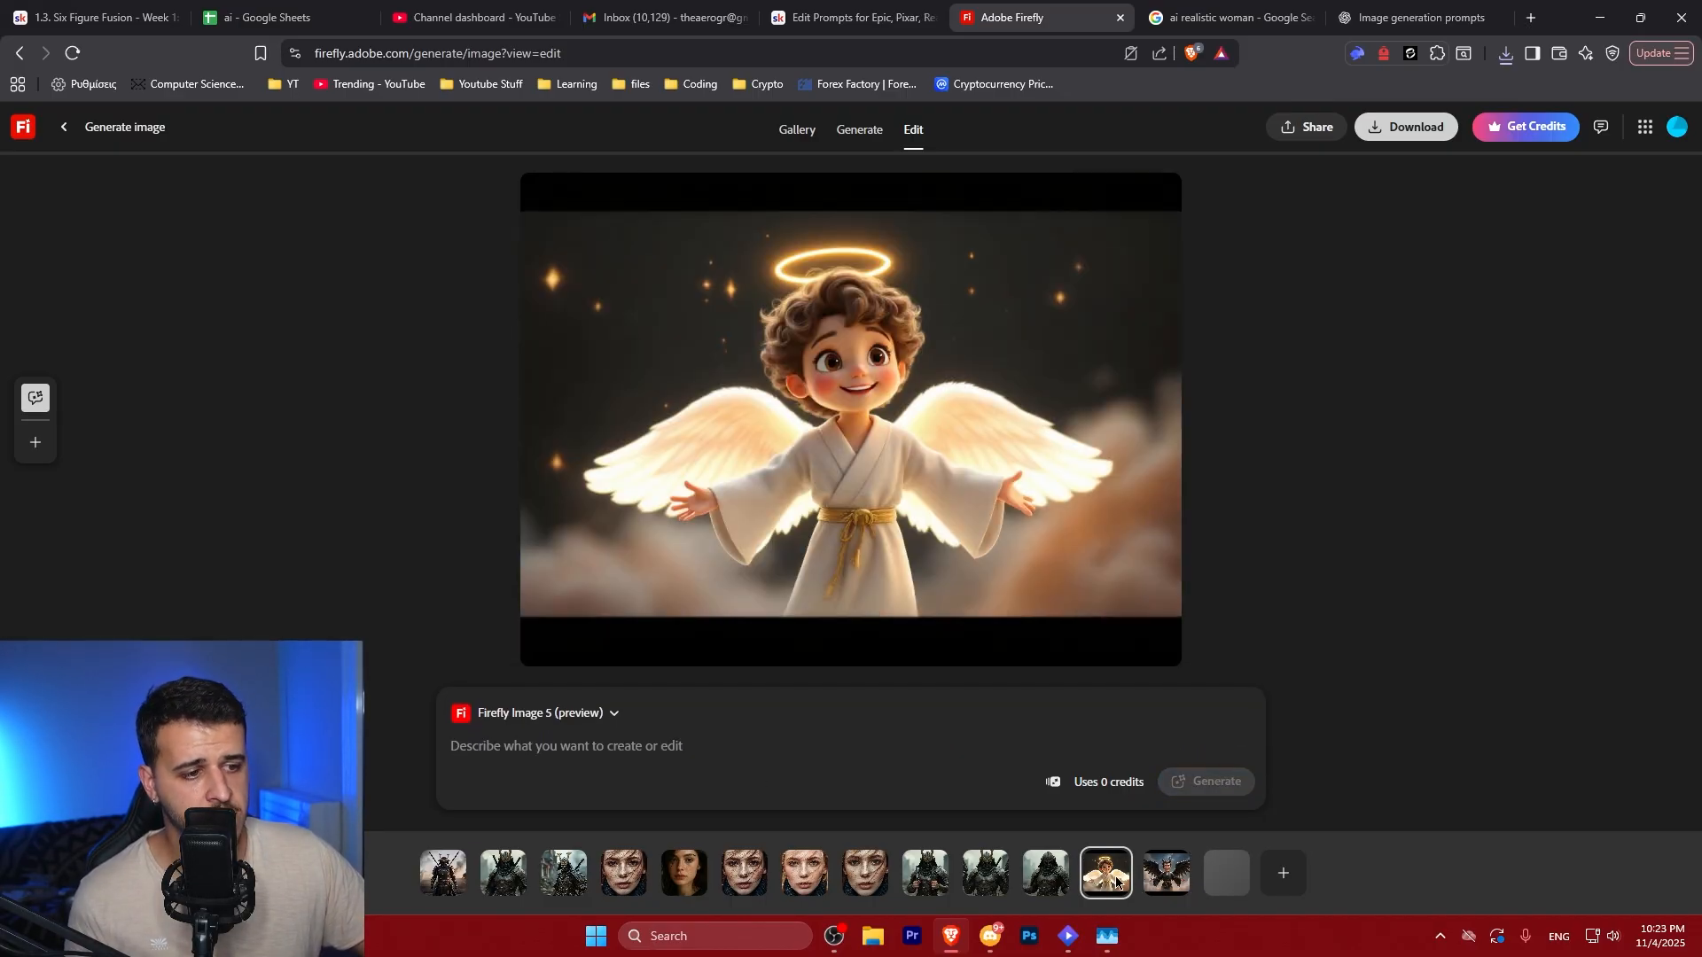
click(1163, 878)
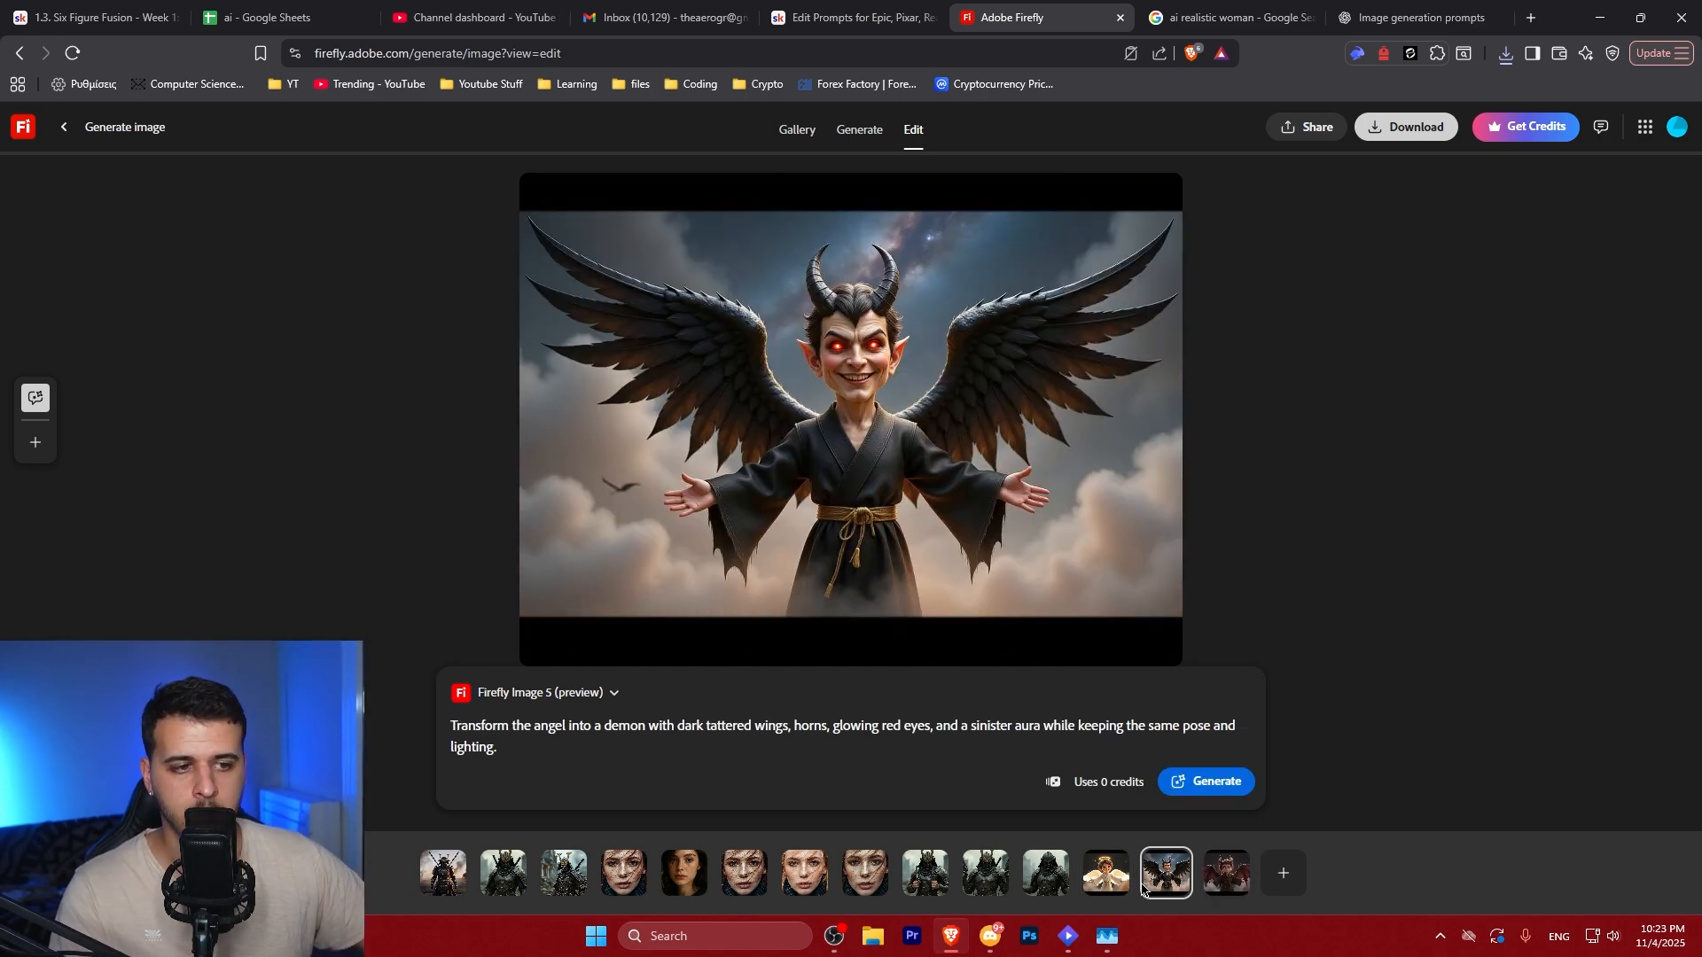
click(1106, 873)
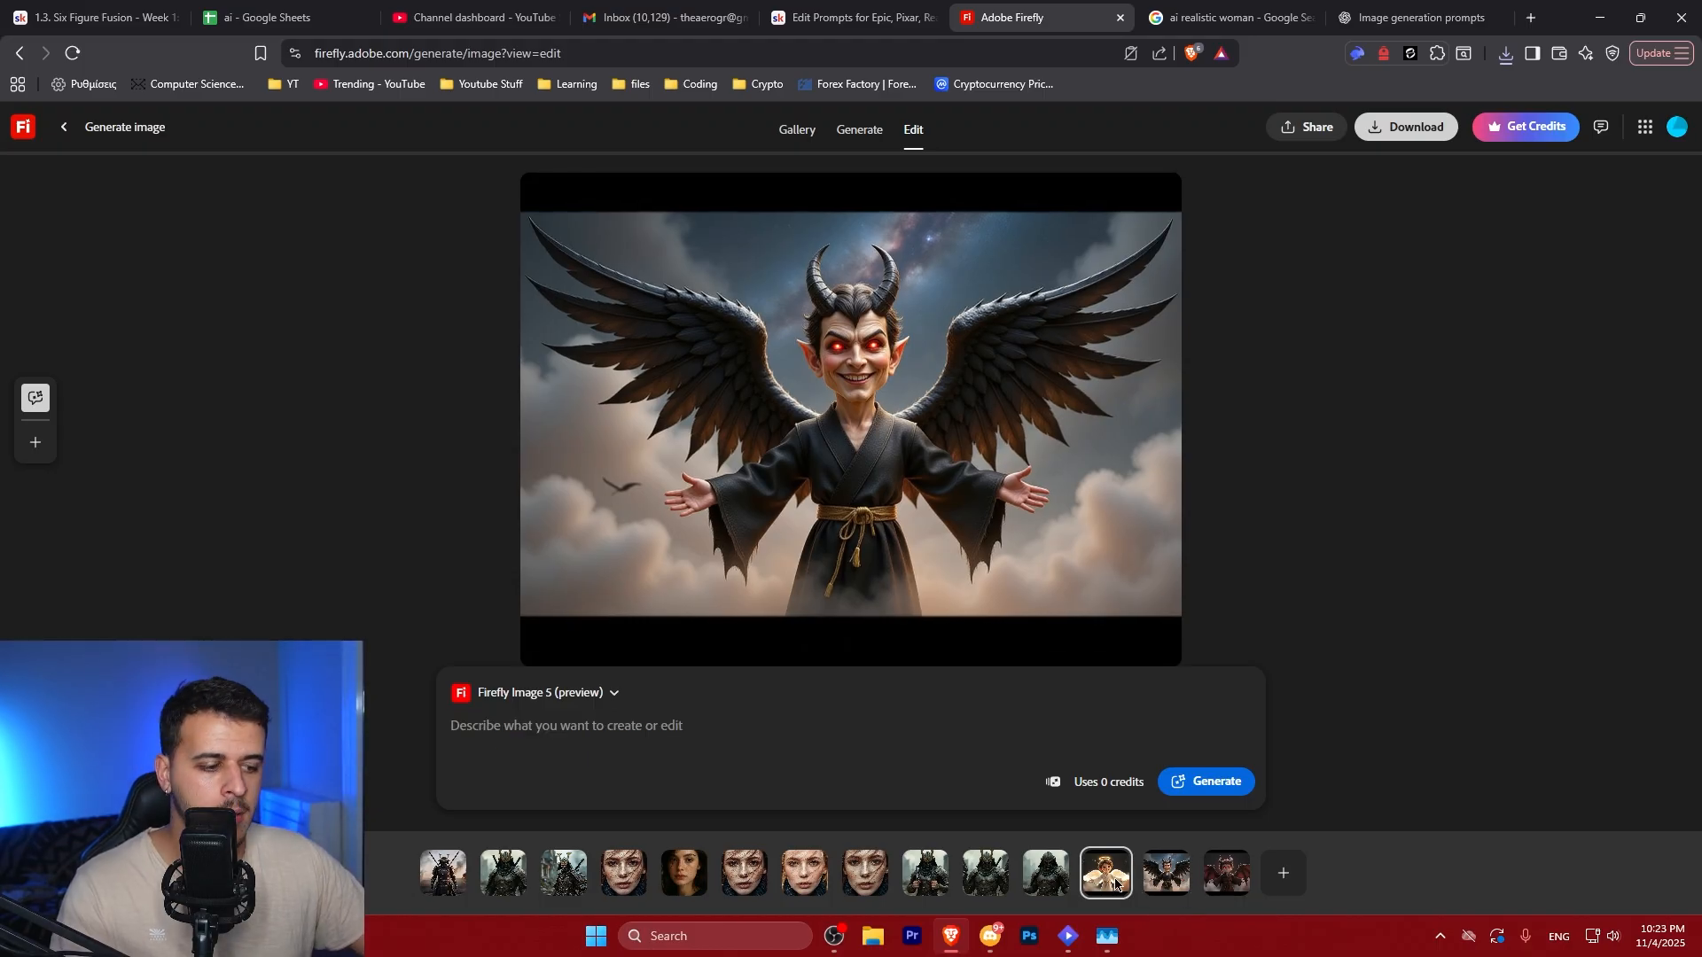
click(1152, 882)
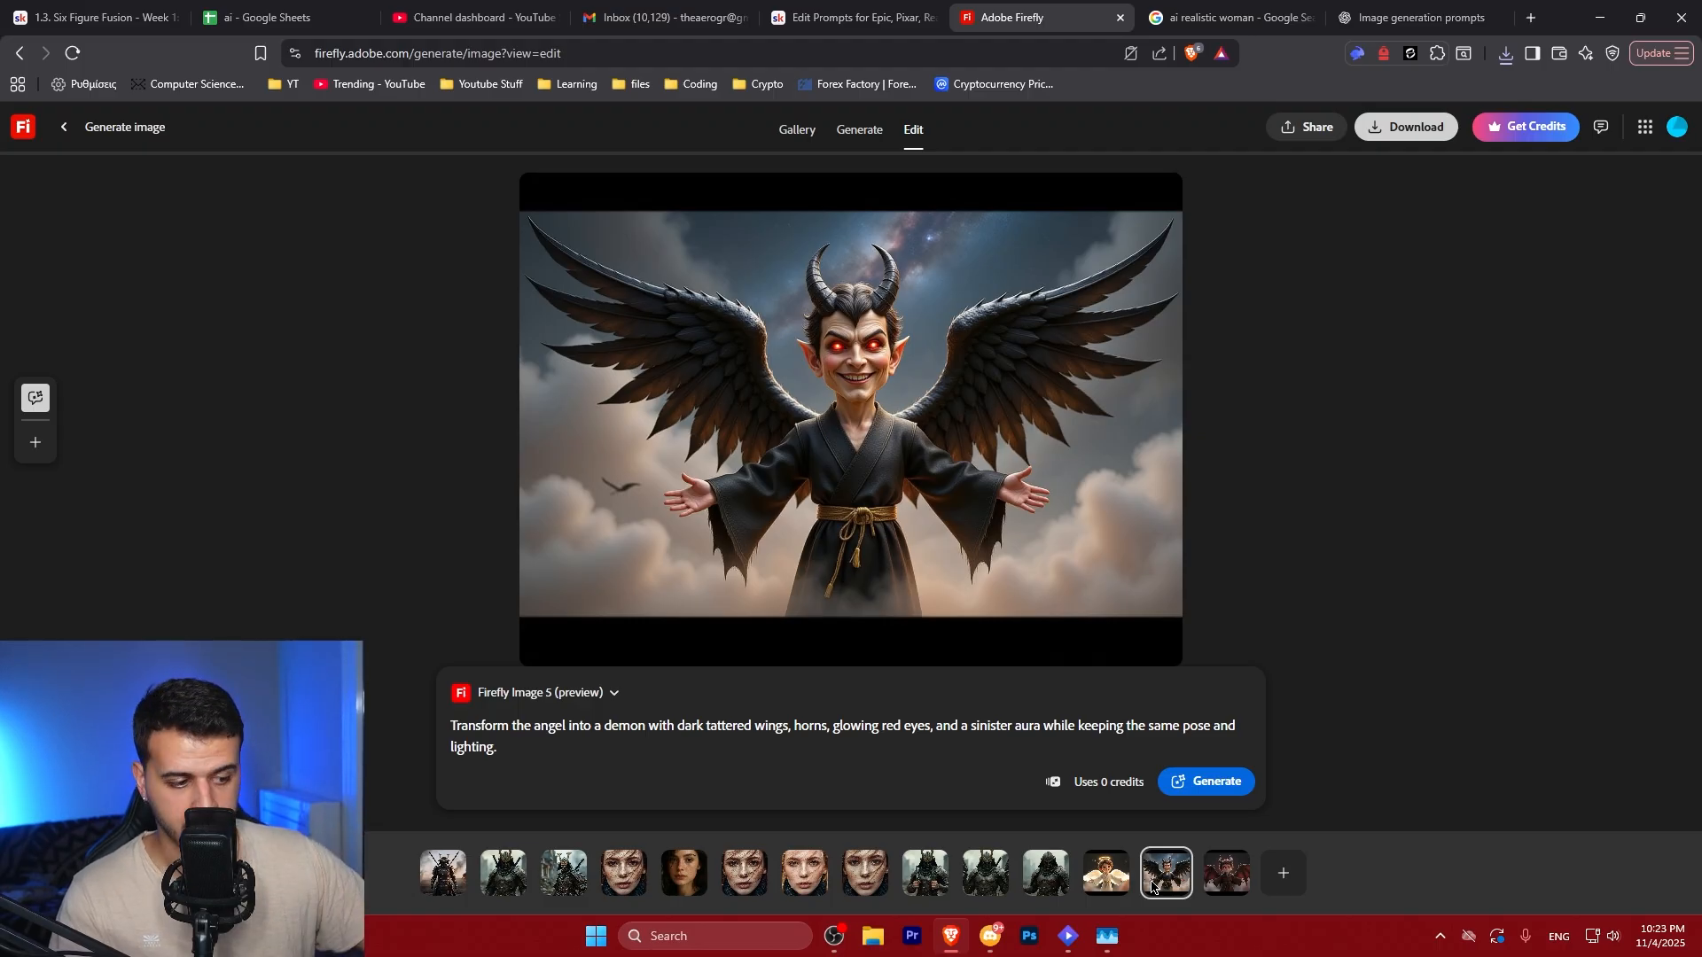
Compare the Gemini 2.5 (Nano Banana) demon edit with the original angel and the Firefly Image 5 edit, examining style, pose and lighting
click(1227, 873)
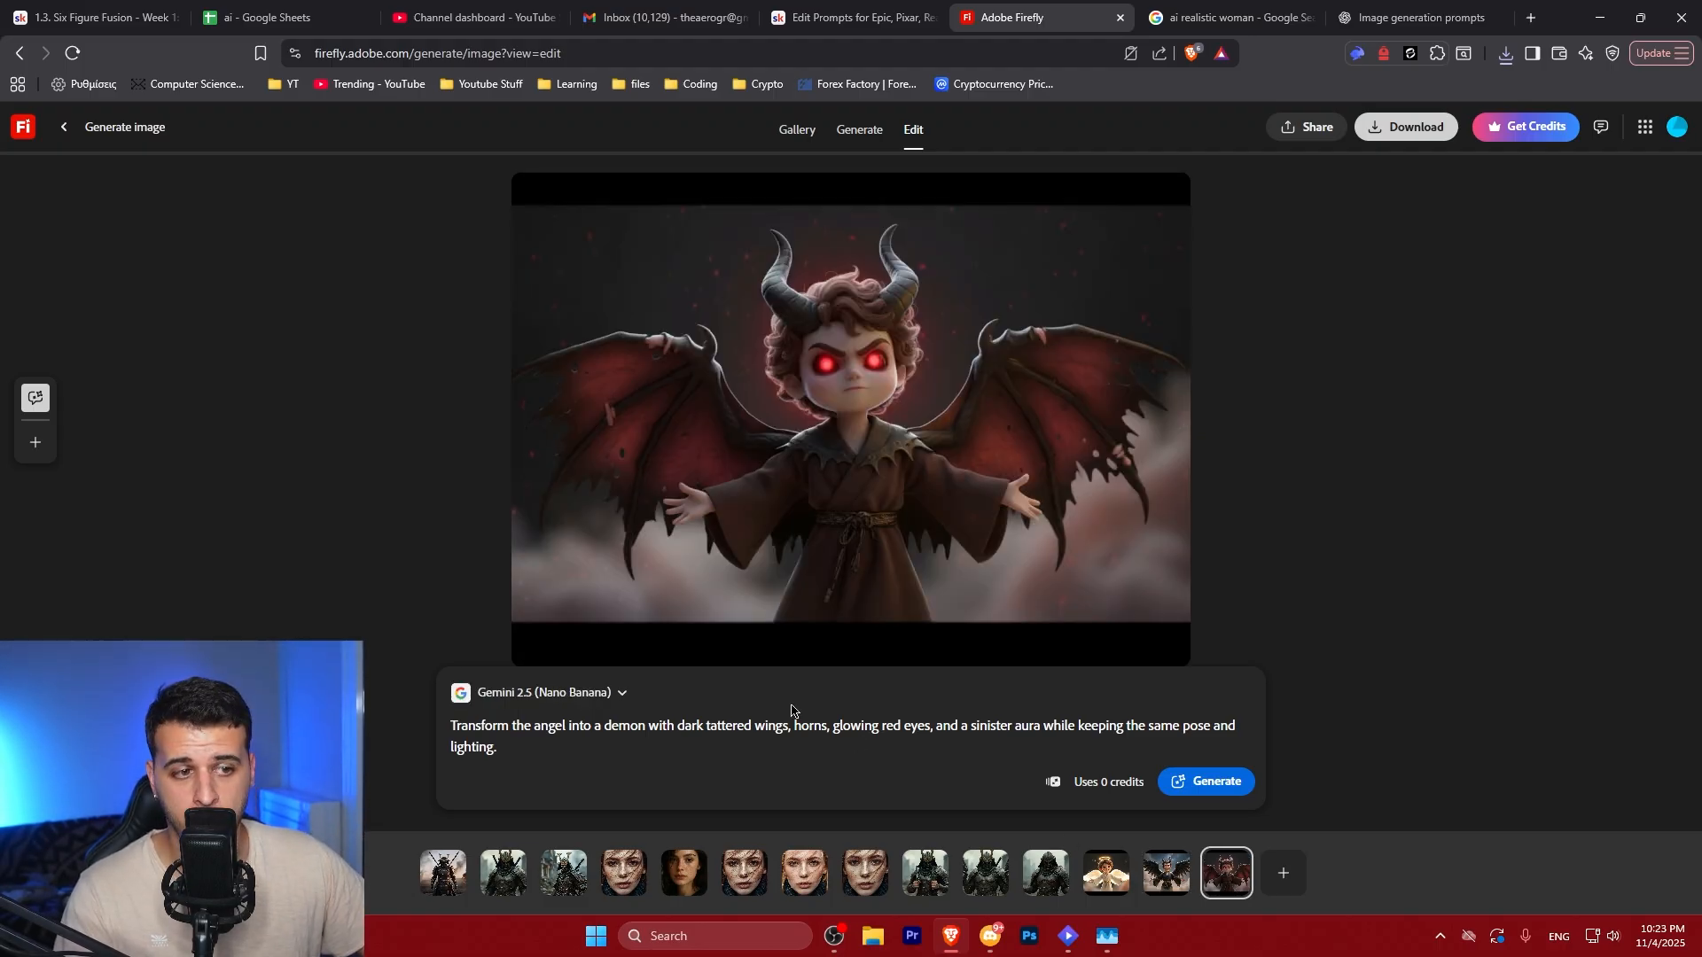
click(1106, 873)
click(1232, 876)
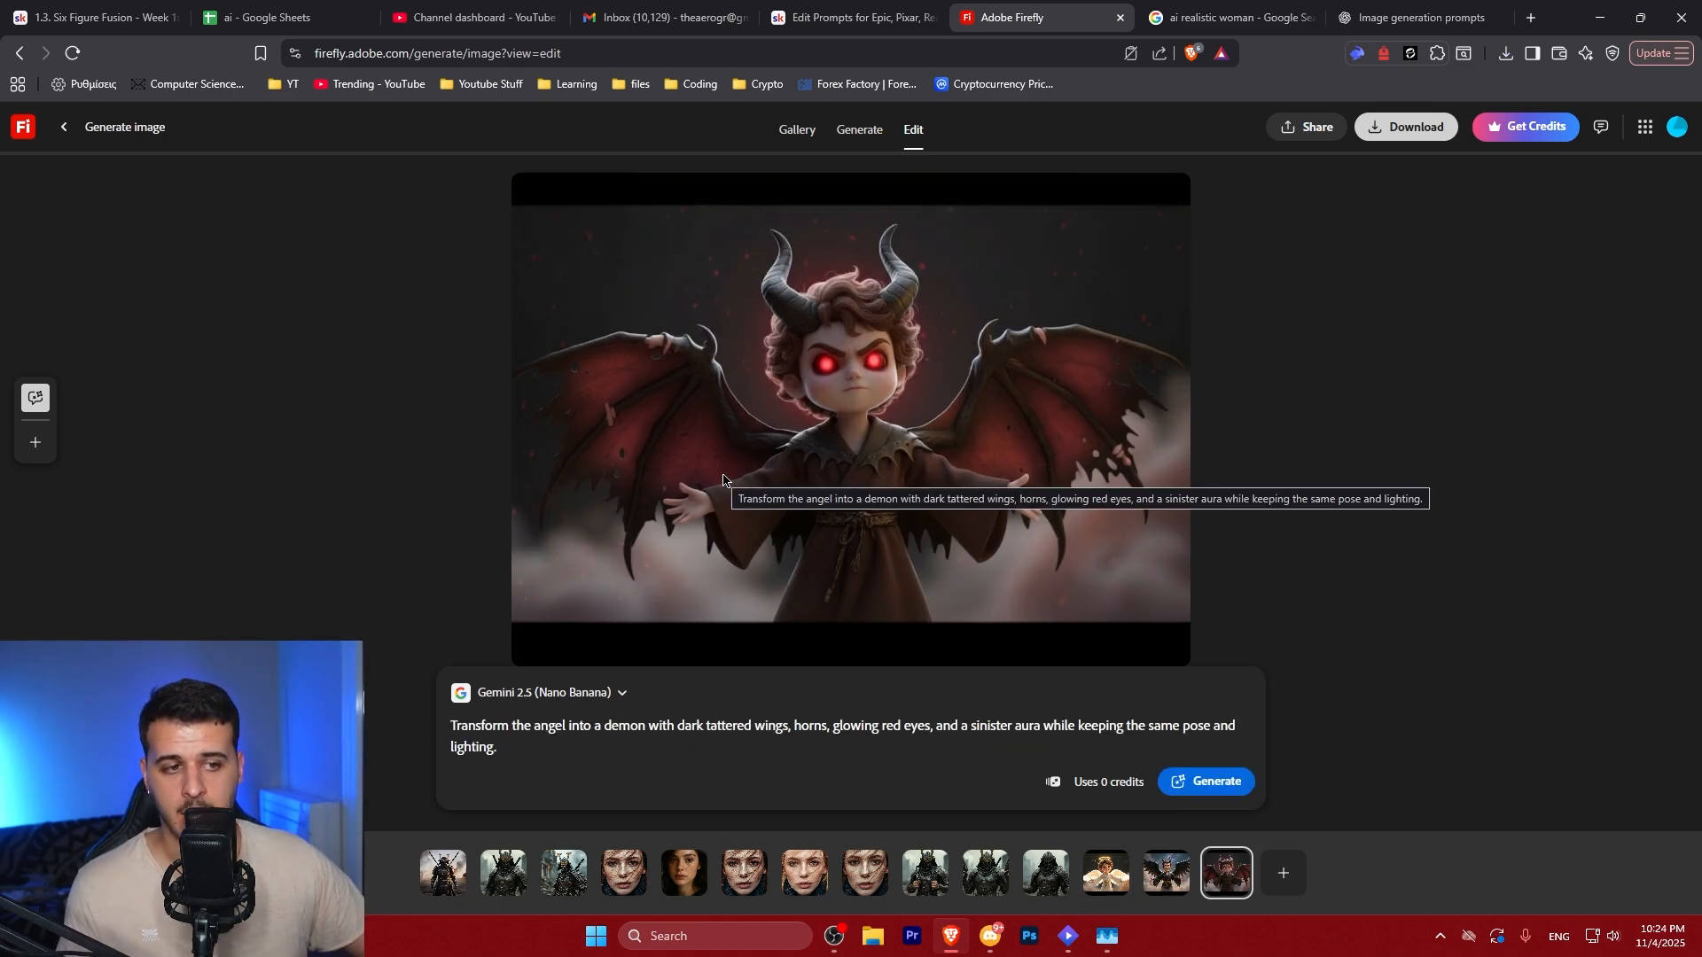
click(1106, 873)
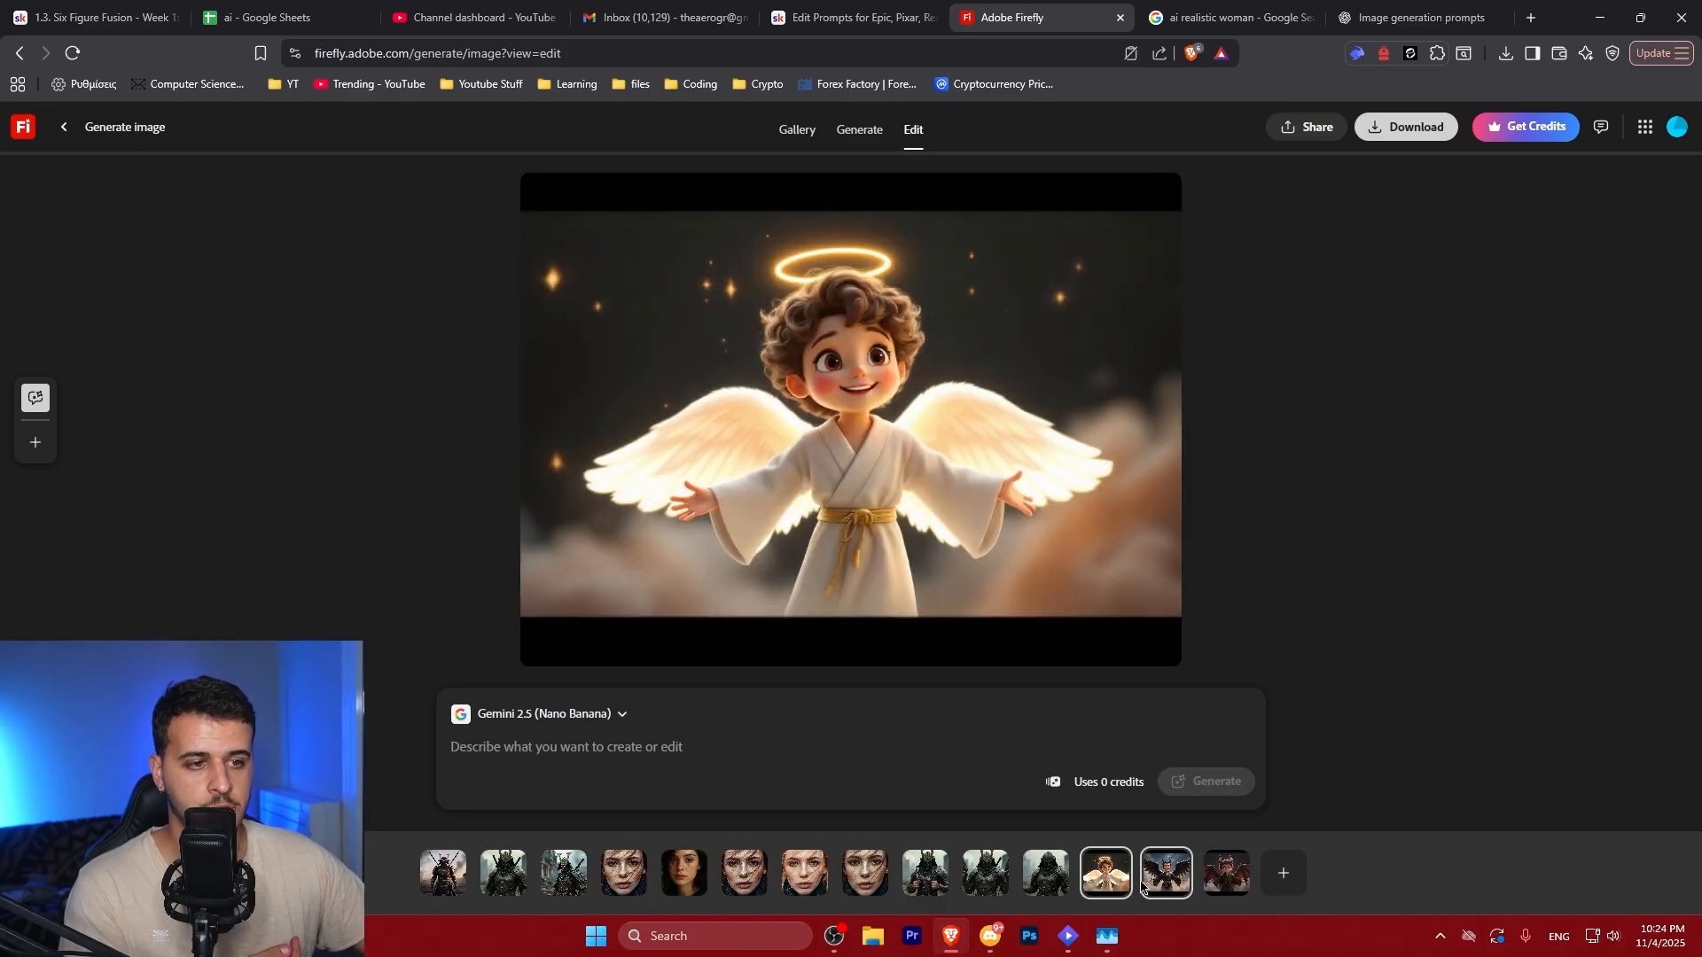
click(1155, 887)
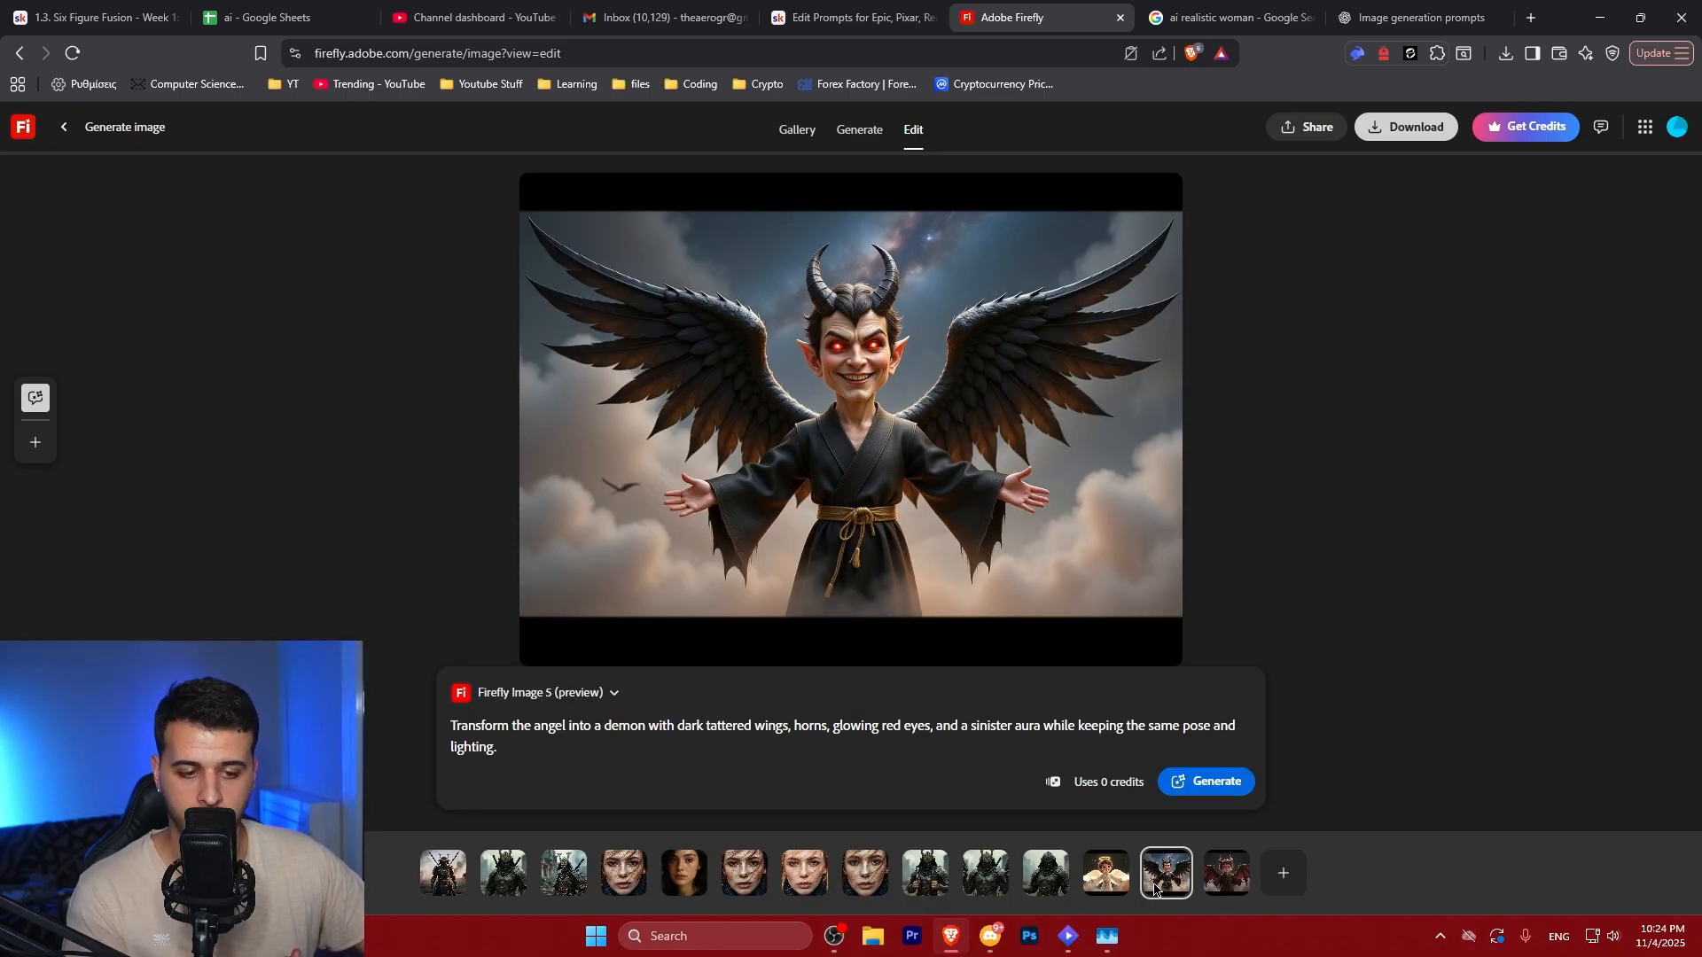
Regenerate the demon edit from the original angel with Firefly Image 5 (preview), using the same prompt that keeps pose and lighting
click(1106, 873)
click(756, 754)
text(Transform the angel into a demon with dark tattered wings, horns, glowing red eyes, and a sinister aura while keeping the same pose and lighting.)
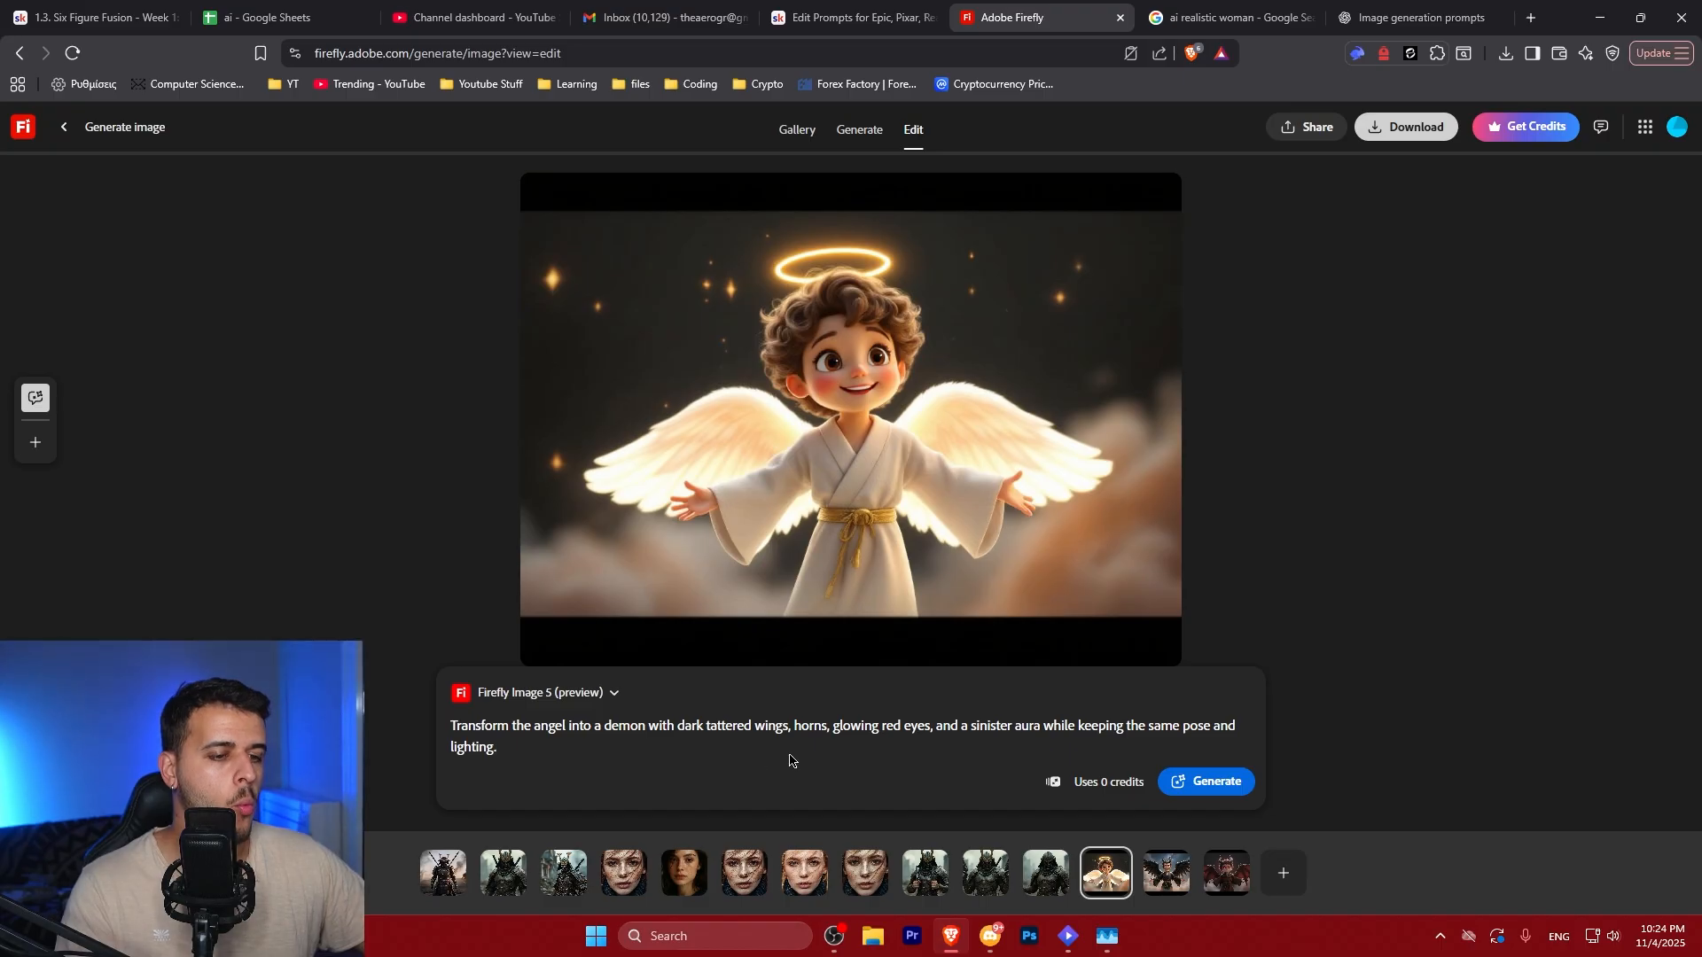
click(1224, 788)
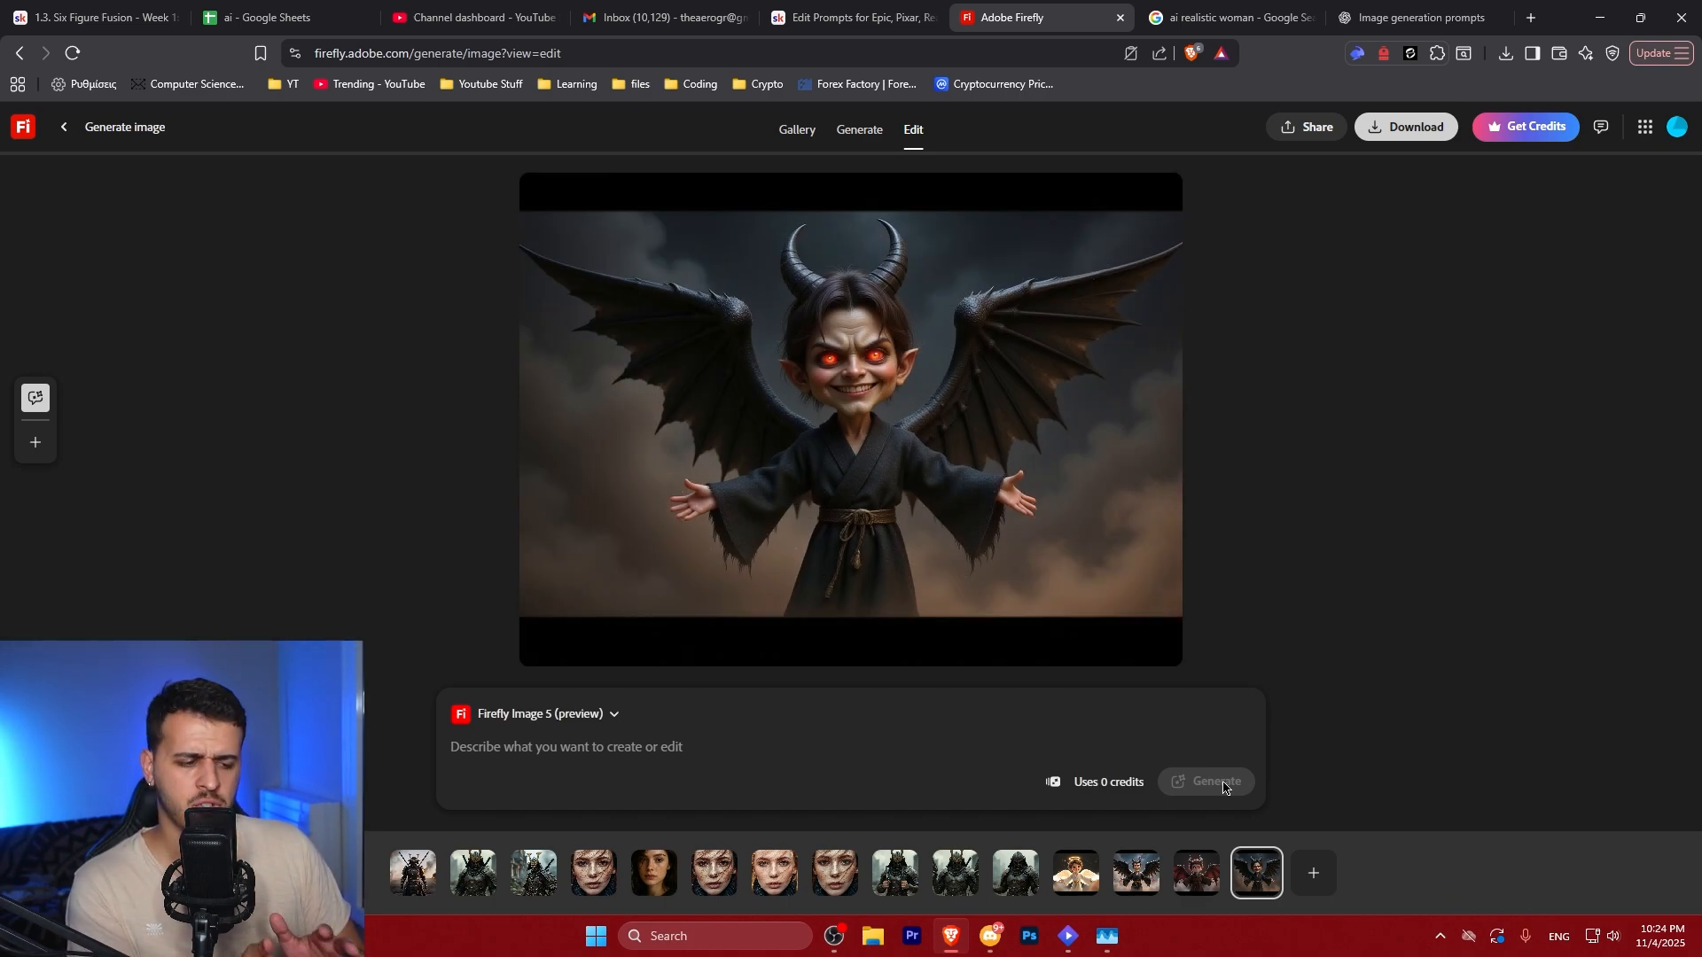
Review the Gemini 2.5 demon edit, and generate the same demon edit from the original angel with Flux Kontext Max
click(1198, 873)
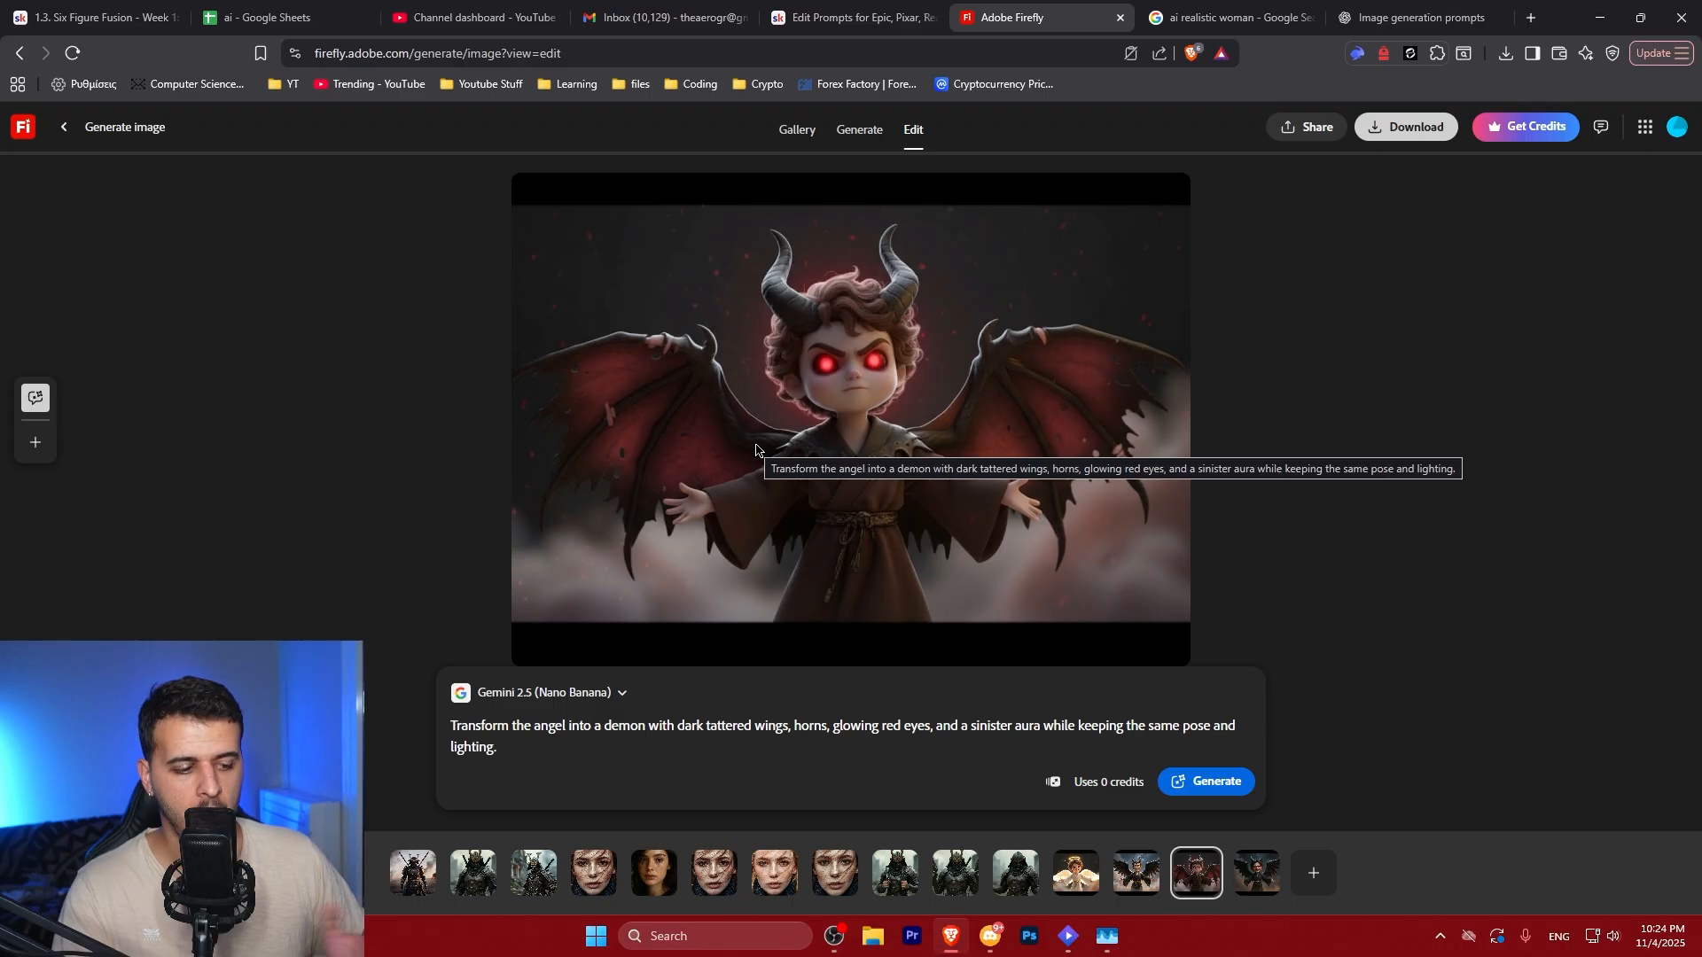
click(1075, 873)
click(541, 714)
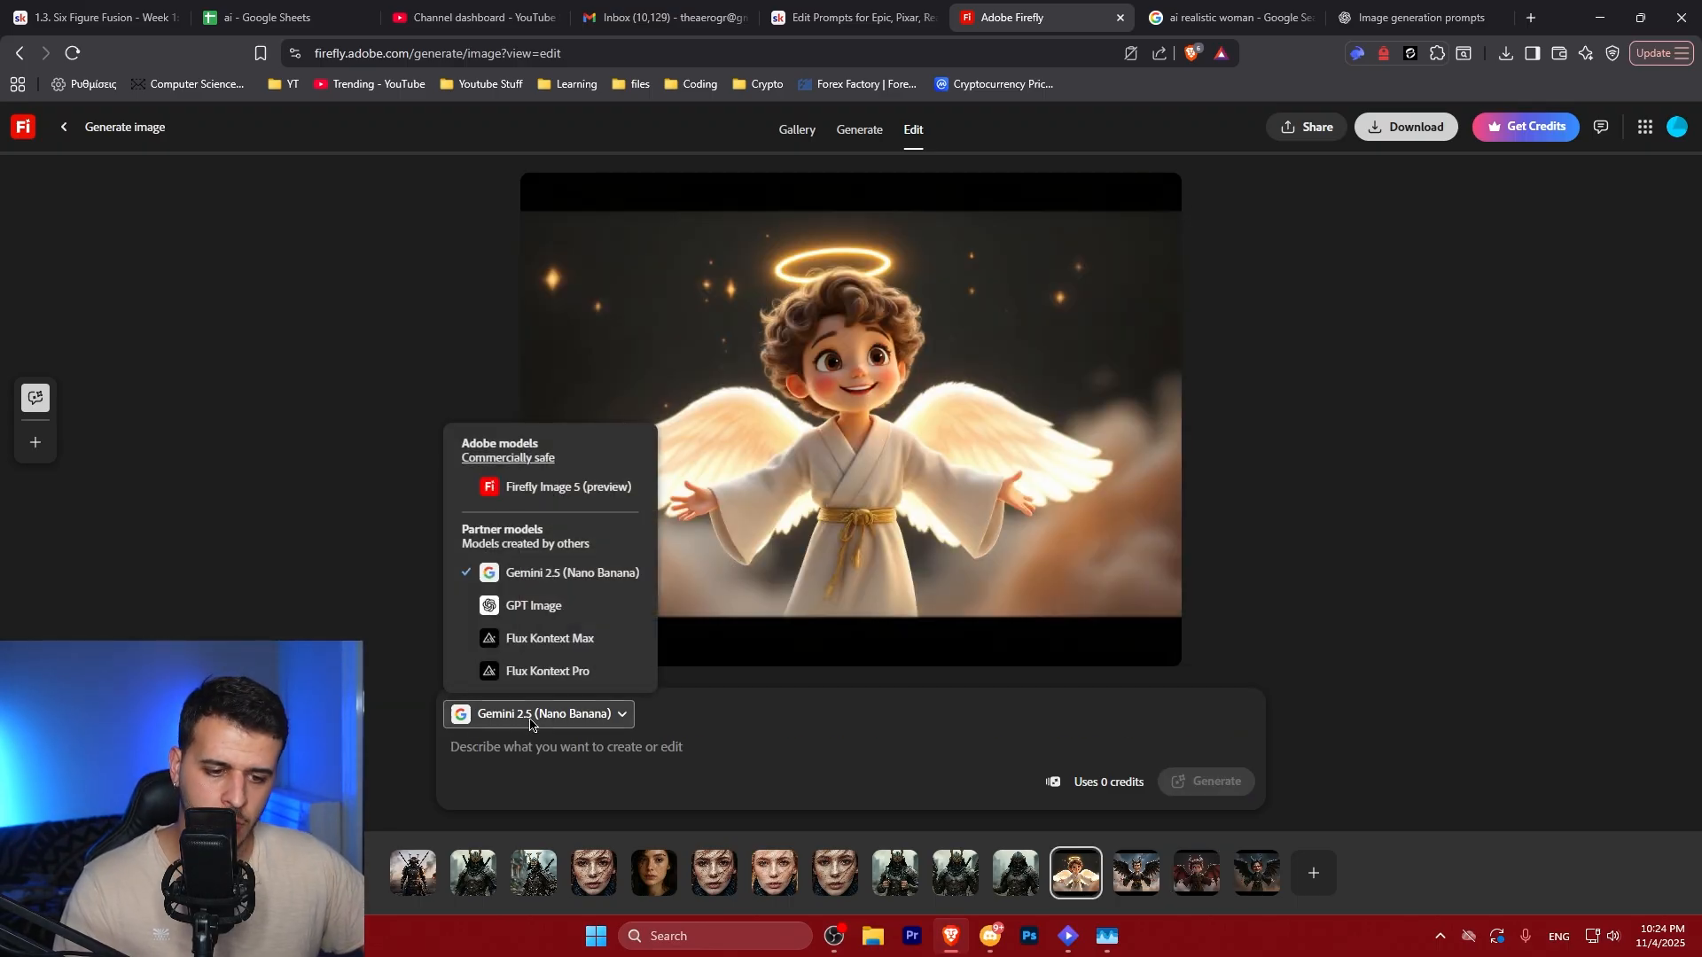
click(567, 640)
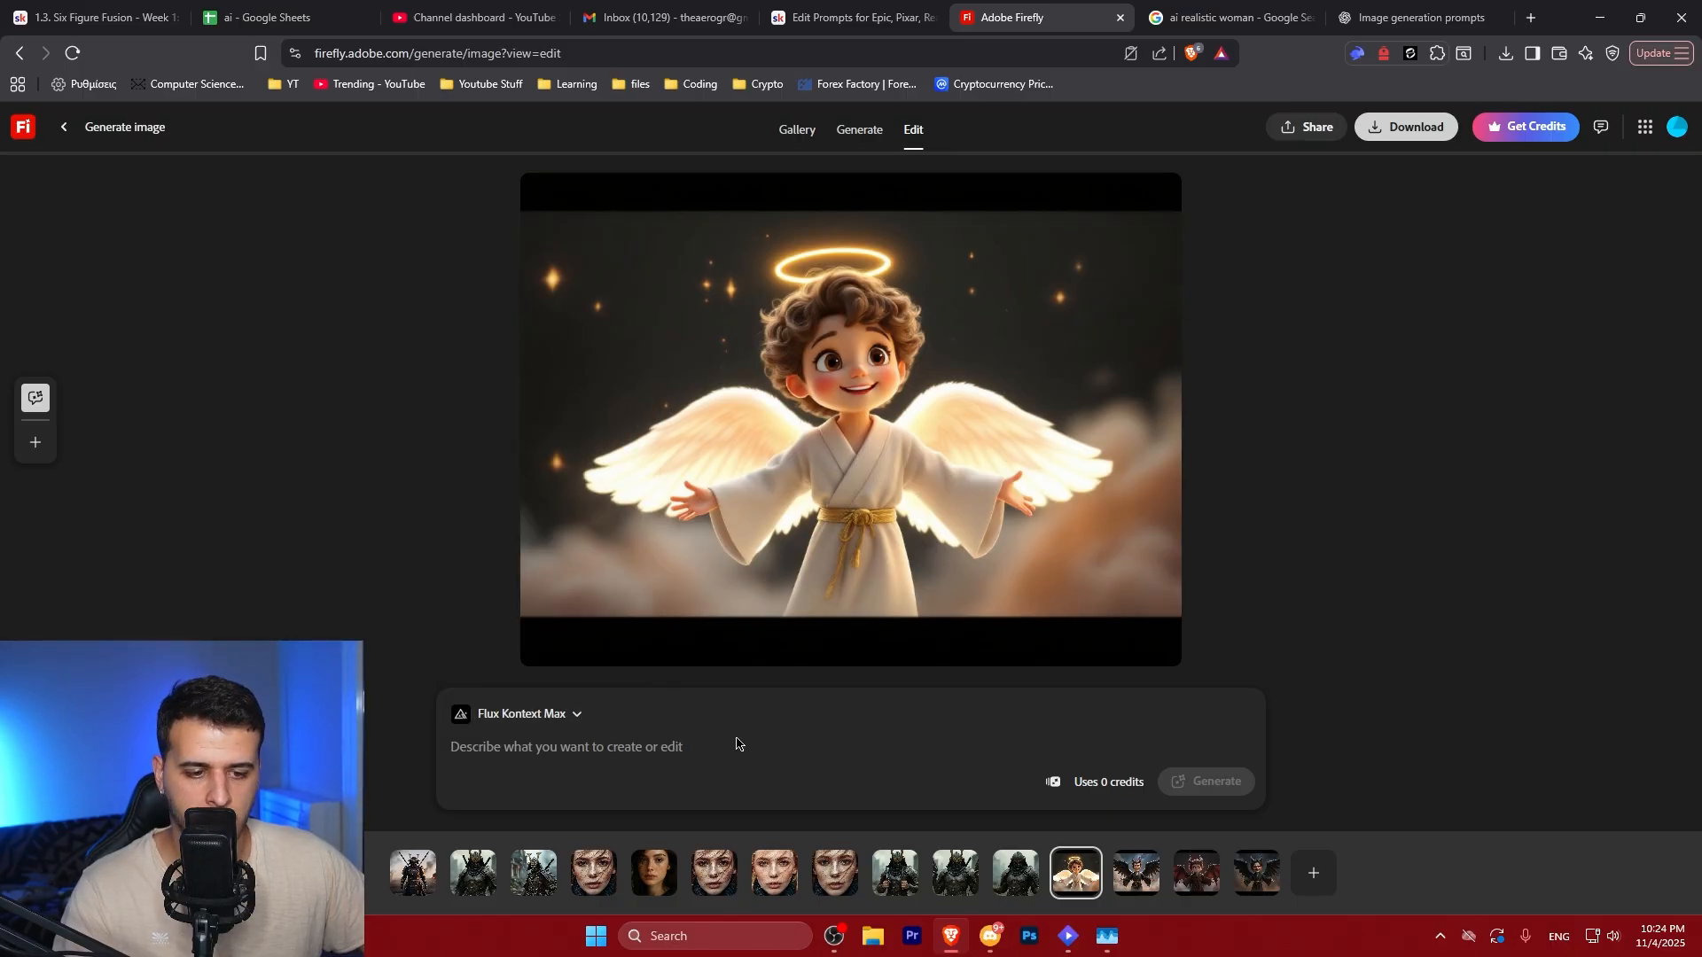
click(741, 746)
text(Transform the angel into a demon with dark tattered wings, horns, glowing red eyes, and a sinister aura while keeping the same pose and lighting.)
click(1213, 781)
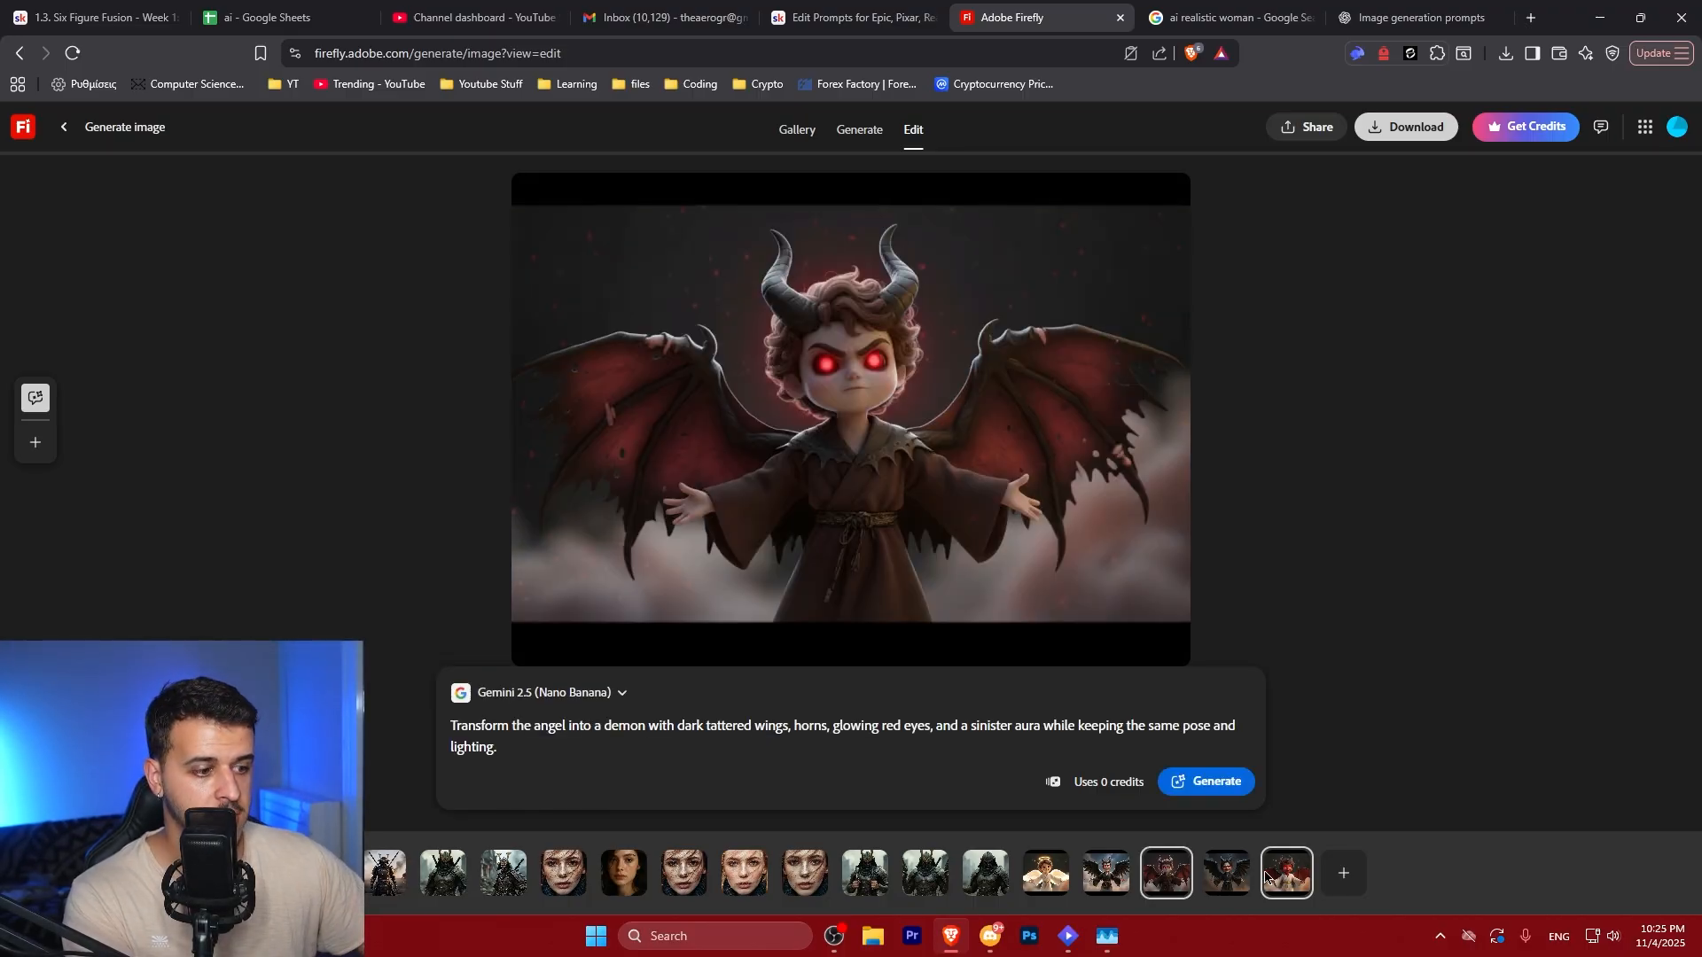
Compare the Flux Kontext Max demon edit with the original angel, the Gemini 2.5 edit and the second Firefly Image 5 edit
click(1065, 878)
click(1287, 872)
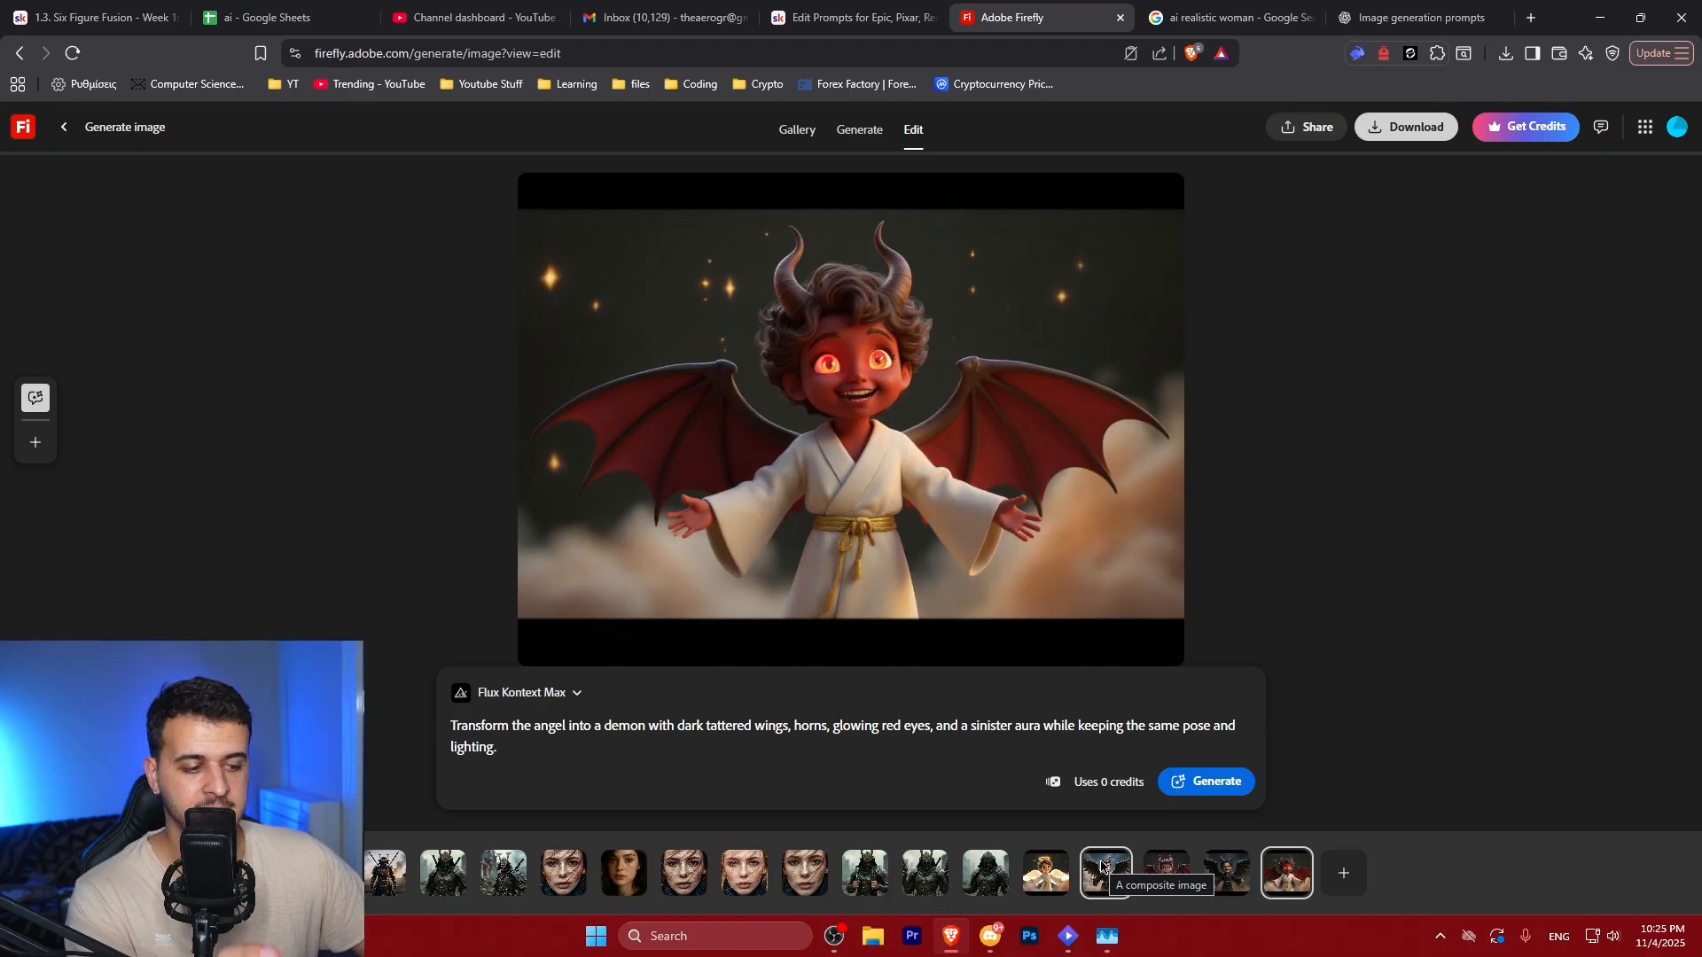
click(1160, 876)
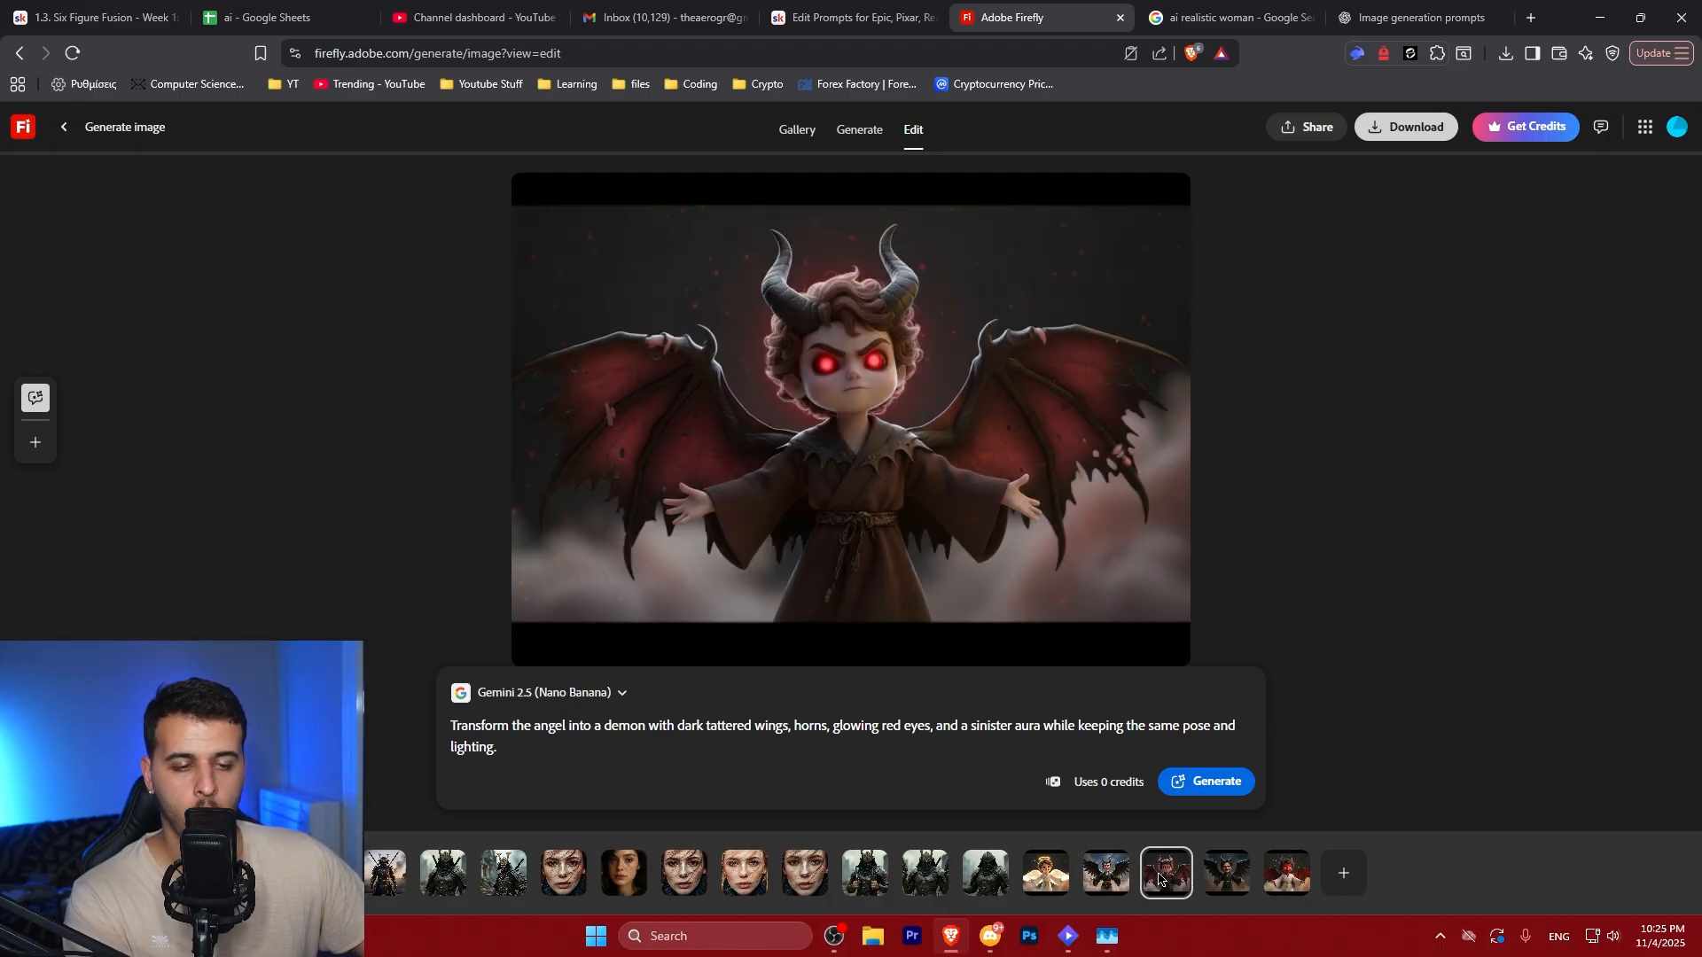
click(1287, 876)
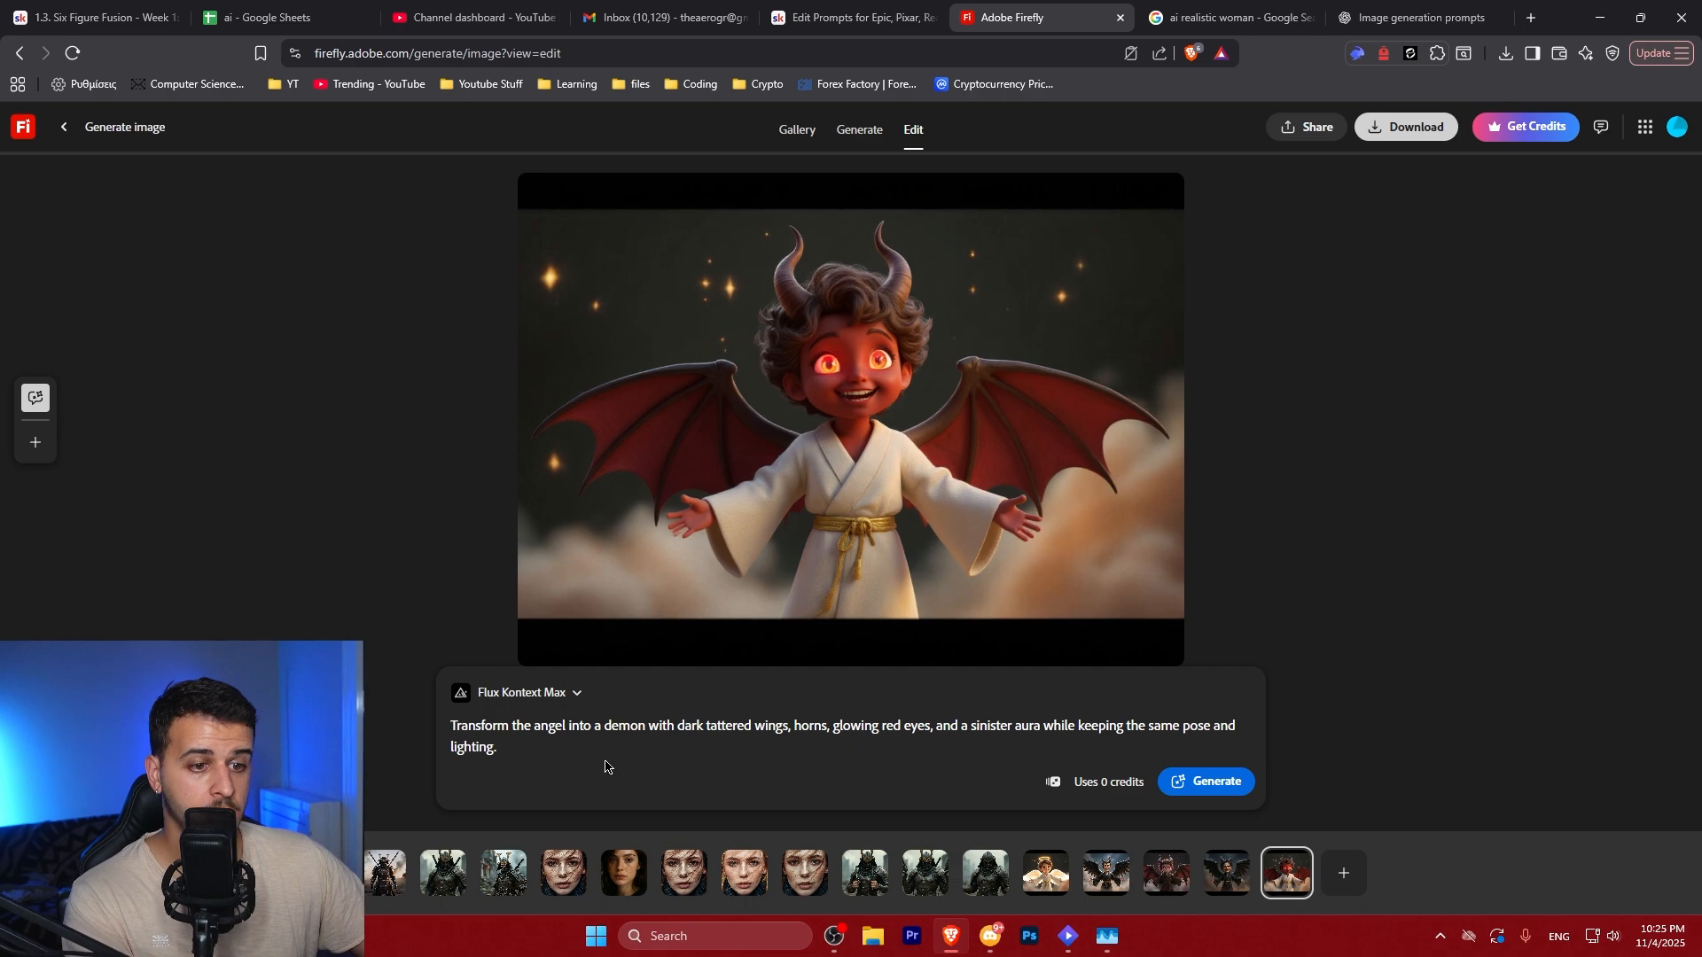
click(1166, 876)
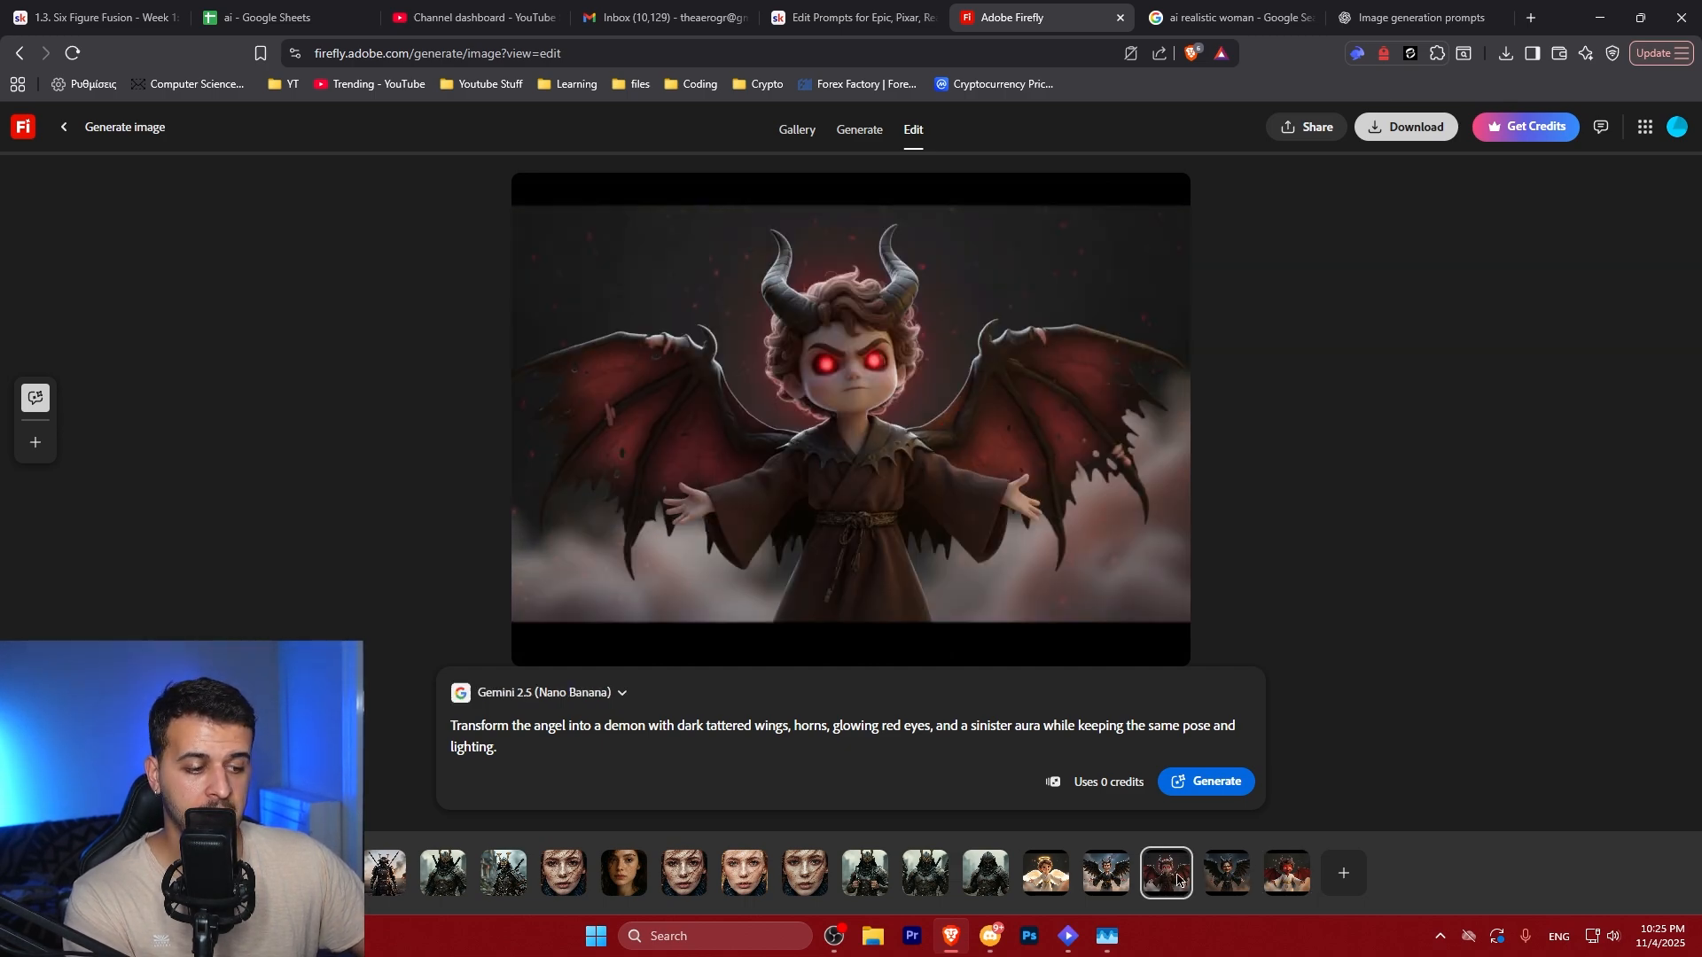
click(1227, 877)
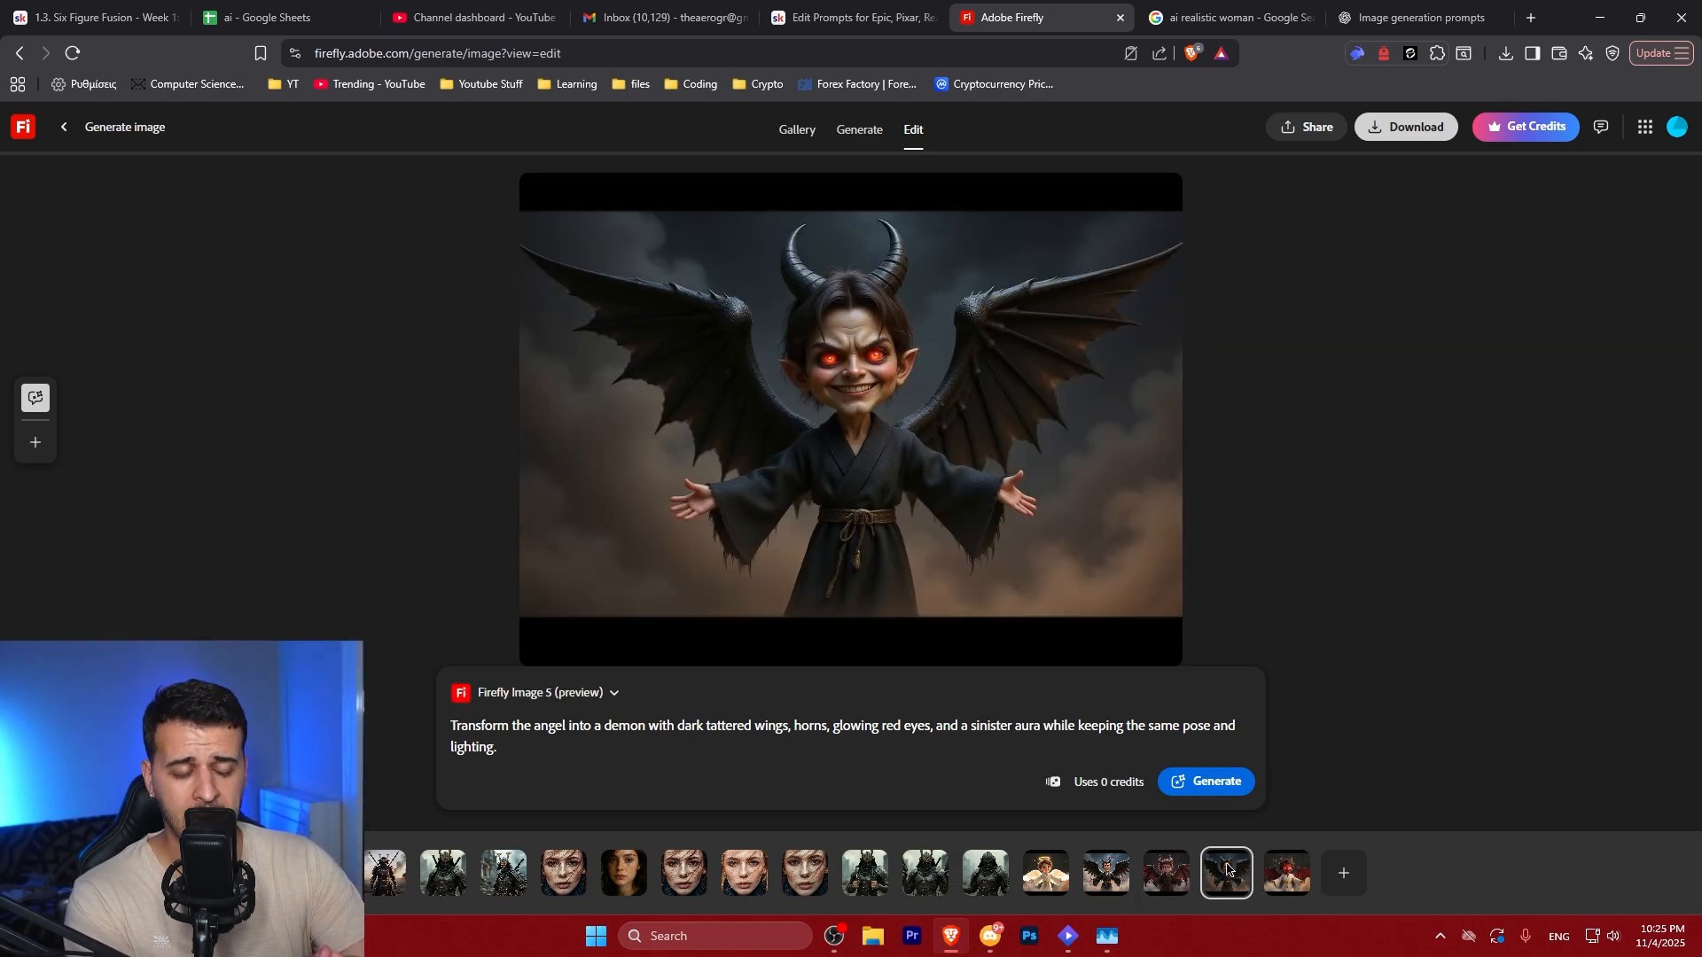